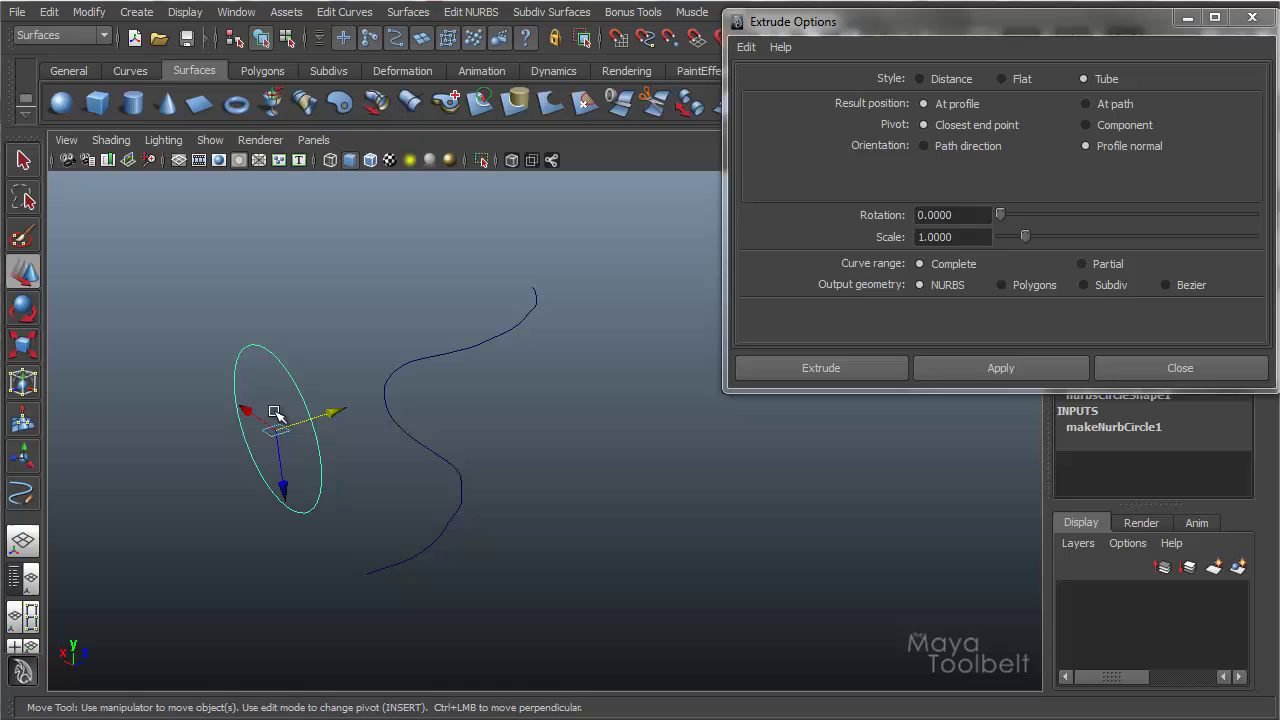
# Select the circle and the S-curve, then reset the Extrude options to their defaults
pyautogui.keyDown('shift'); pyautogui.moveTo(437, 333); pyautogui.dragTo(519, 408); pyautogui.keyUp('shift')
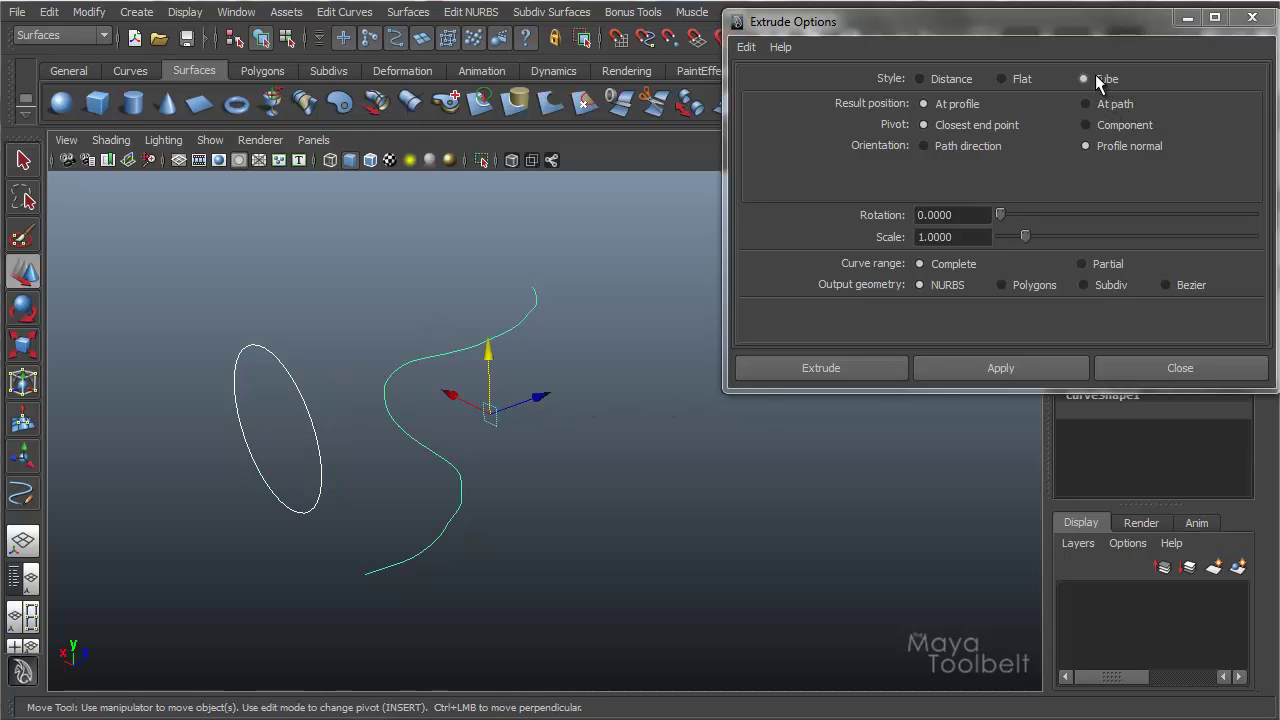
pyautogui.click(747, 48)
pyautogui.click(786, 88)
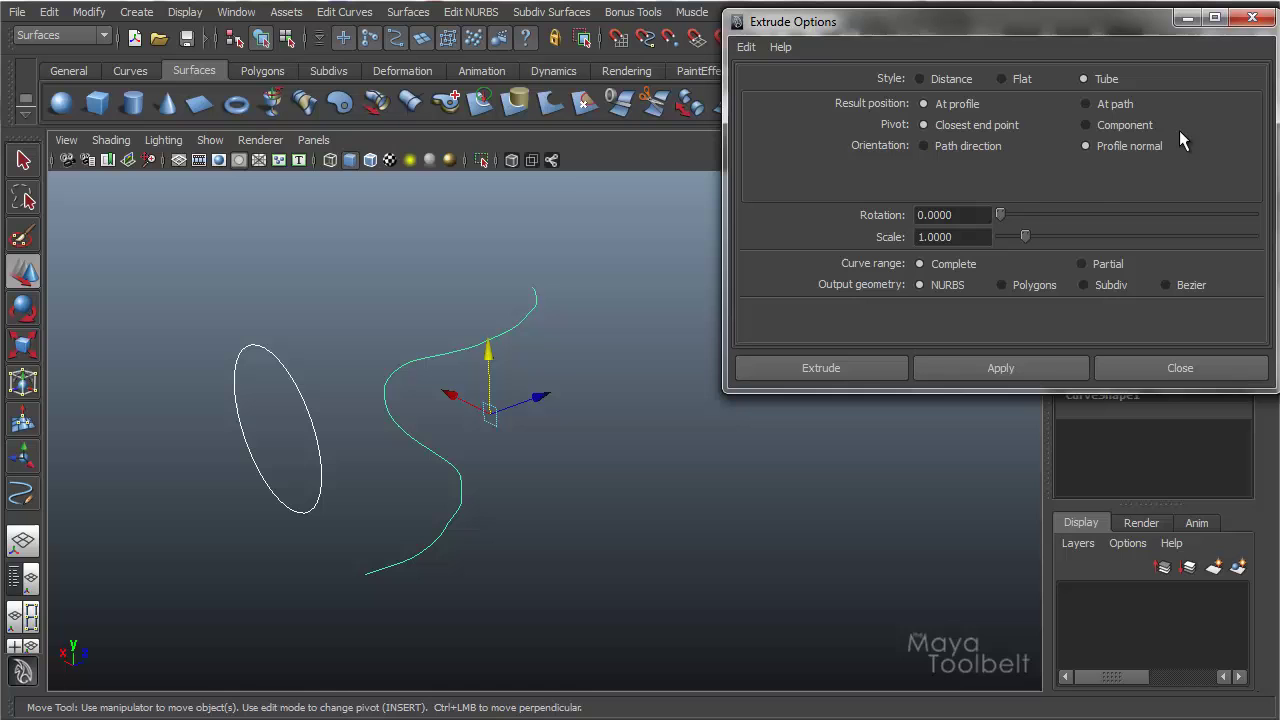
pyautogui.keyDown('alt'); pyautogui.moveTo(515, 396); pyautogui.dragTo(475, 310); pyautogui.keyUp('alt')
pyautogui.click(999, 368)
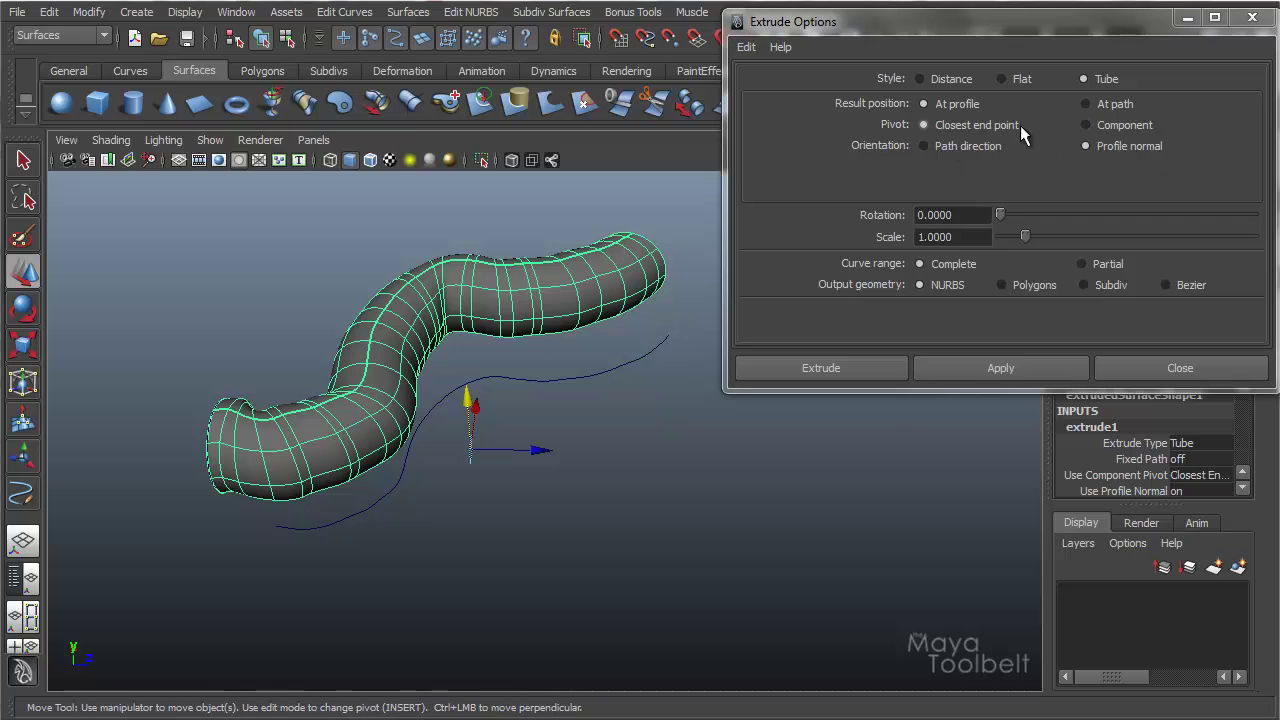
pyautogui.keyDown('alt'); pyautogui.moveTo(477, 428); pyautogui.dragTo(361, 369); pyautogui.keyUp('alt')
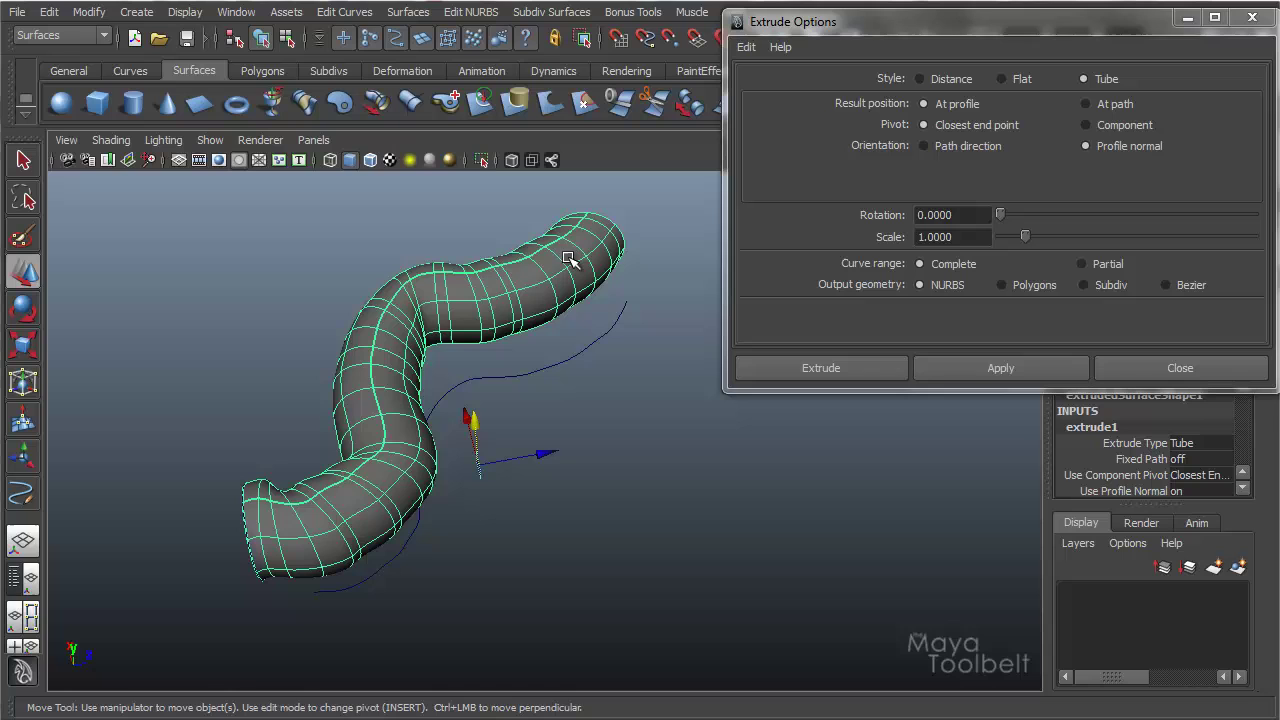
pyautogui.keyDown('alt'); pyautogui.moveTo(572, 428); pyautogui.dragTo(640, 372); pyautogui.keyUp('alt')
pyautogui.keyDown('alt'); pyautogui.moveTo(640, 372); pyautogui.dragTo(660, 360, button='right'); pyautogui.keyUp('alt')
pyautogui.keyDown('alt'); pyautogui.moveTo(660, 360); pyautogui.dragTo(700, 330); pyautogui.keyUp('alt')
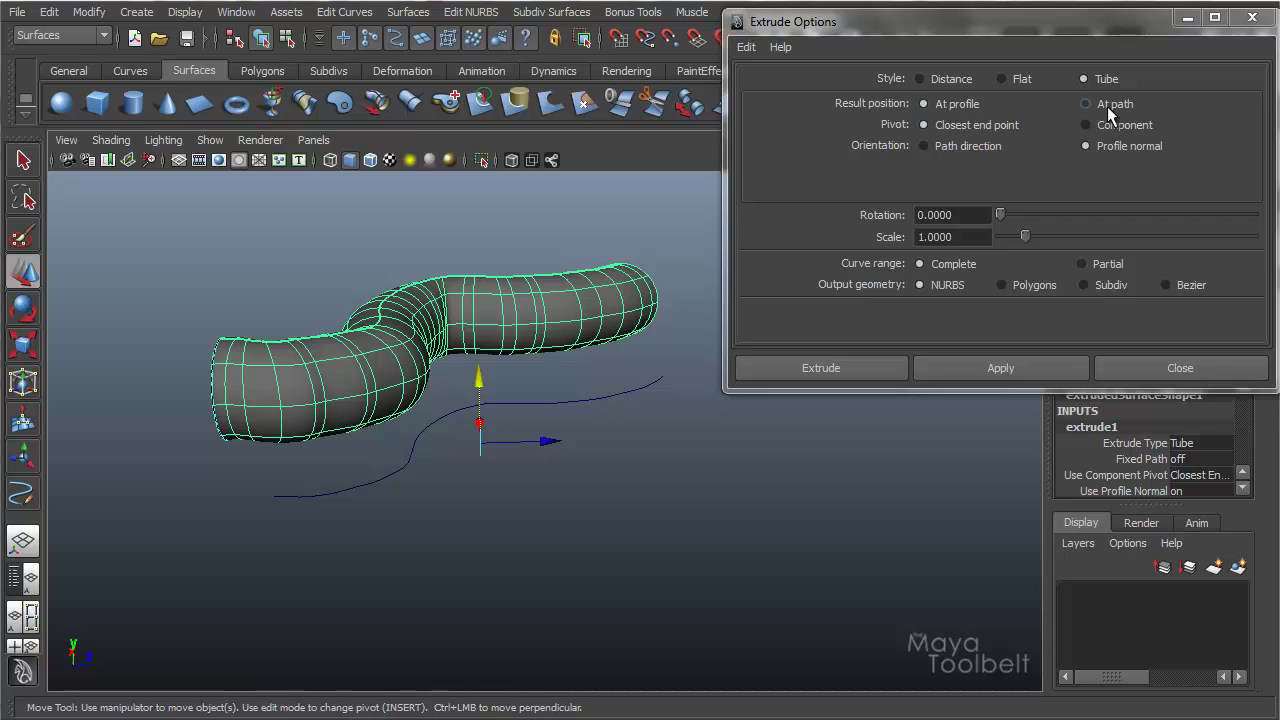
pyautogui.keyDown('alt'); pyautogui.moveTo(428, 338); pyautogui.dragTo(512, 388); pyautogui.keyUp('alt')
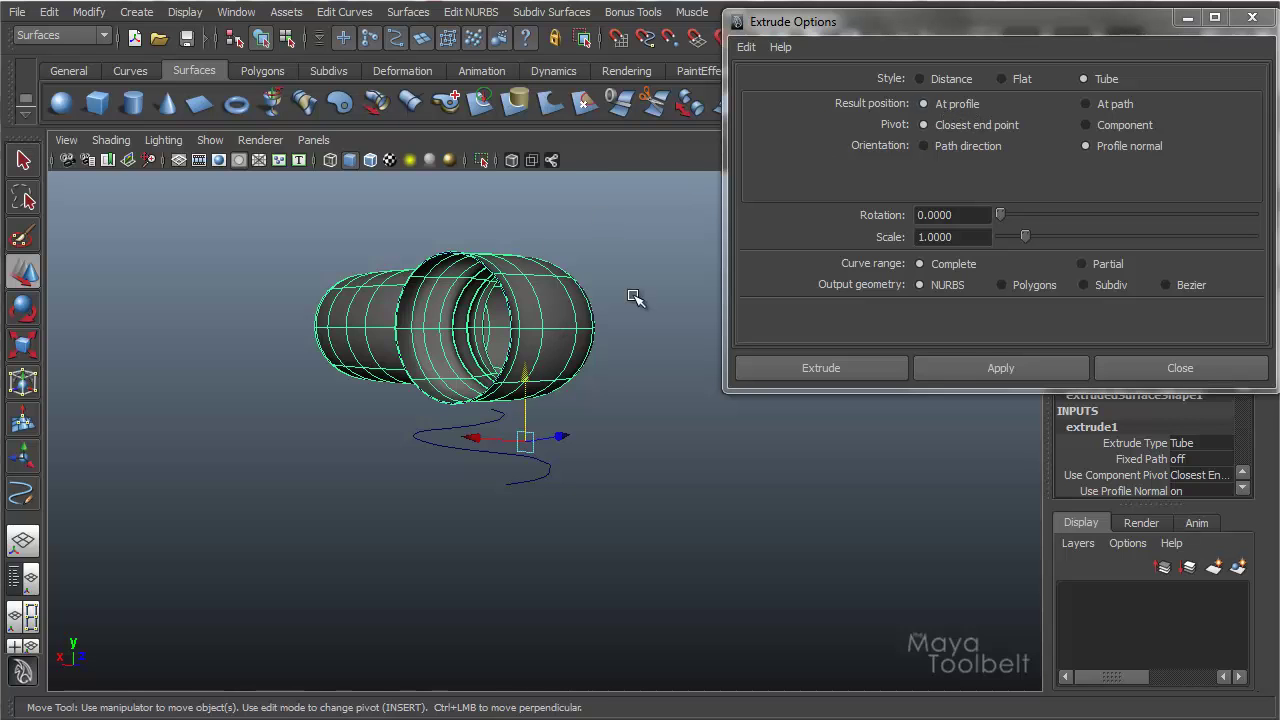
pyautogui.keyDown('alt'); pyautogui.moveTo(634, 298); pyautogui.dragTo(470, 366); pyautogui.keyUp('alt')
pyautogui.keyDown('alt'); pyautogui.moveTo(443, 228); pyautogui.dragTo(371, 446); pyautogui.keyUp('alt')
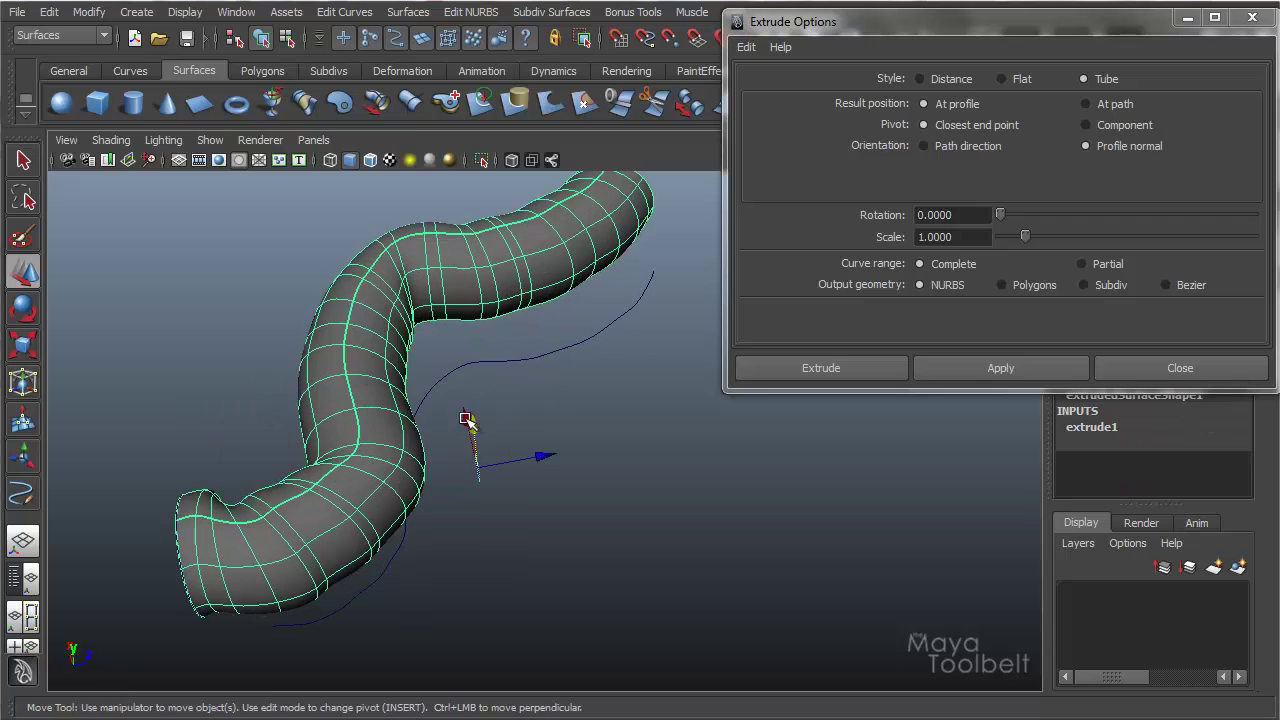
# Replace the tube with a new extrusion of the circle along the curve, Result position At path
pyautogui.press('Delete')
pyautogui.moveTo(145, 572); pyautogui.dragTo(145, 575)
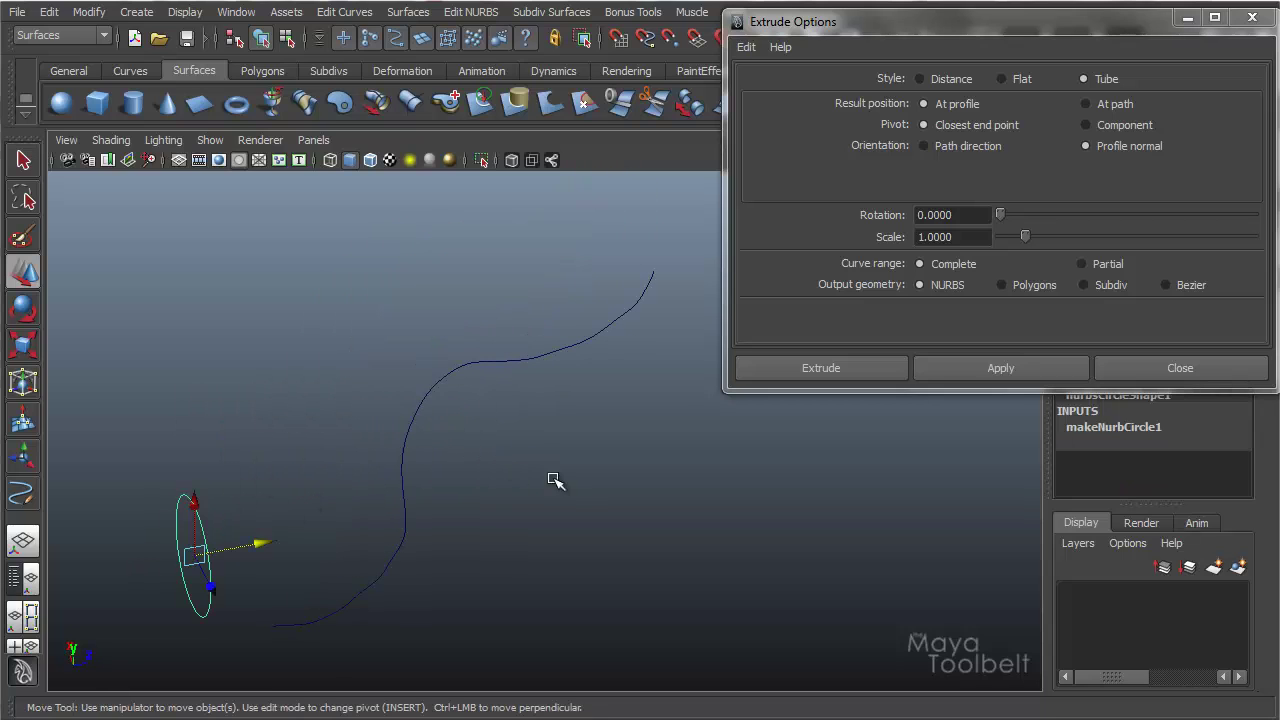
pyautogui.keyDown('shift'); pyautogui.click(560, 345); pyautogui.keyUp('shift')
pyautogui.click(1098, 105)
pyautogui.click(1000, 368)
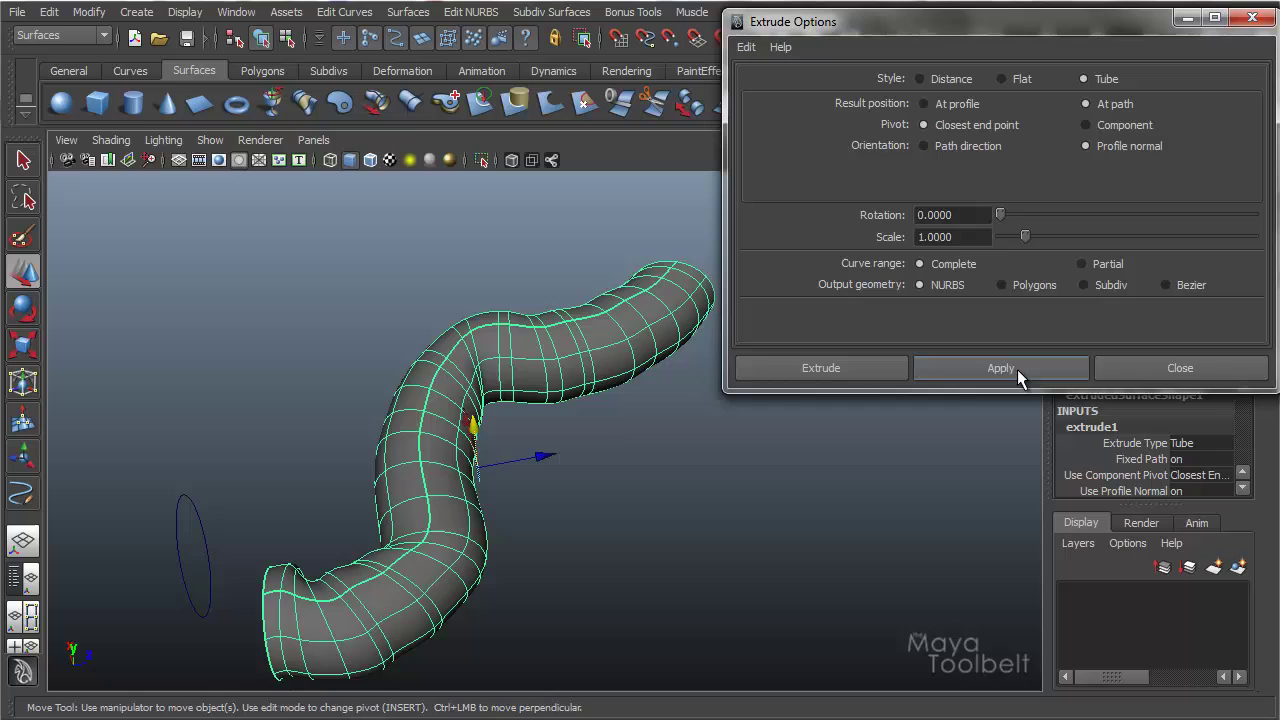
pyautogui.keyDown('alt'); pyautogui.moveTo(652, 414); pyautogui.dragTo(427, 381); pyautogui.keyUp('alt')
pyautogui.keyDown('alt'); pyautogui.moveTo(480, 522); pyautogui.dragTo(509, 526); pyautogui.keyUp('alt')
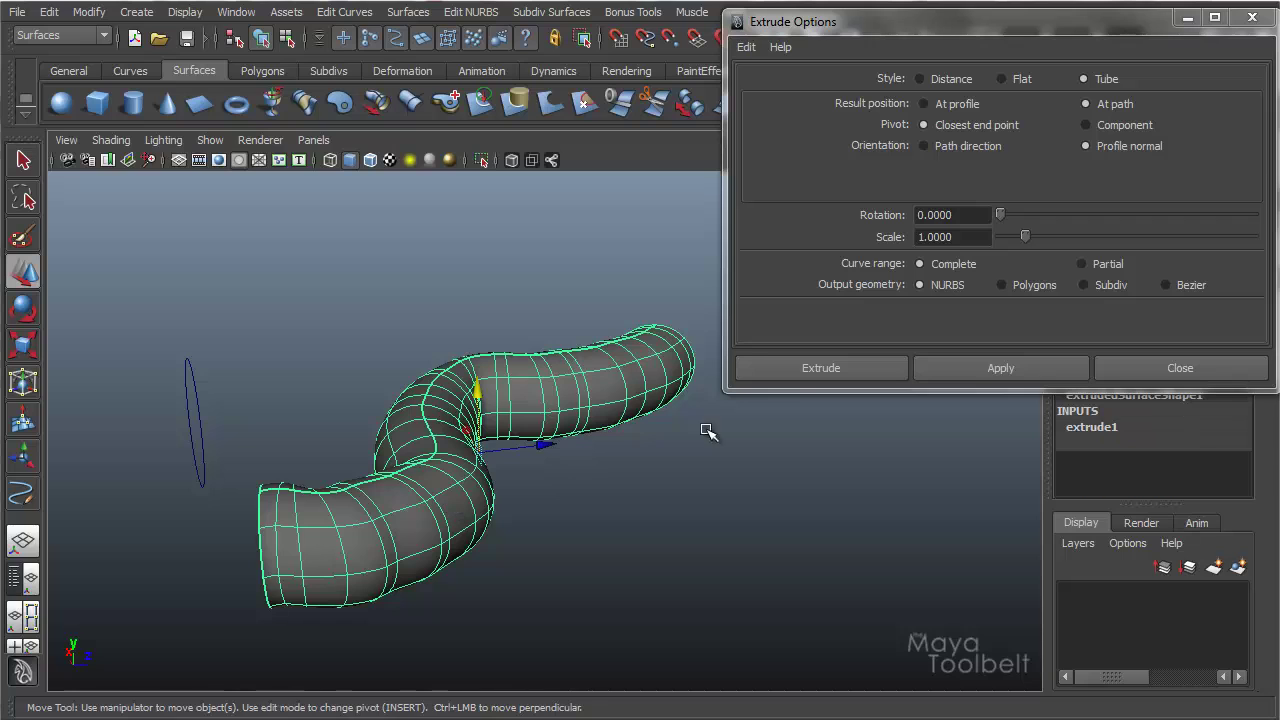
pyautogui.keyDown('alt'); pyautogui.moveTo(578, 393); pyautogui.dragTo(608, 396); pyautogui.keyUp('alt')
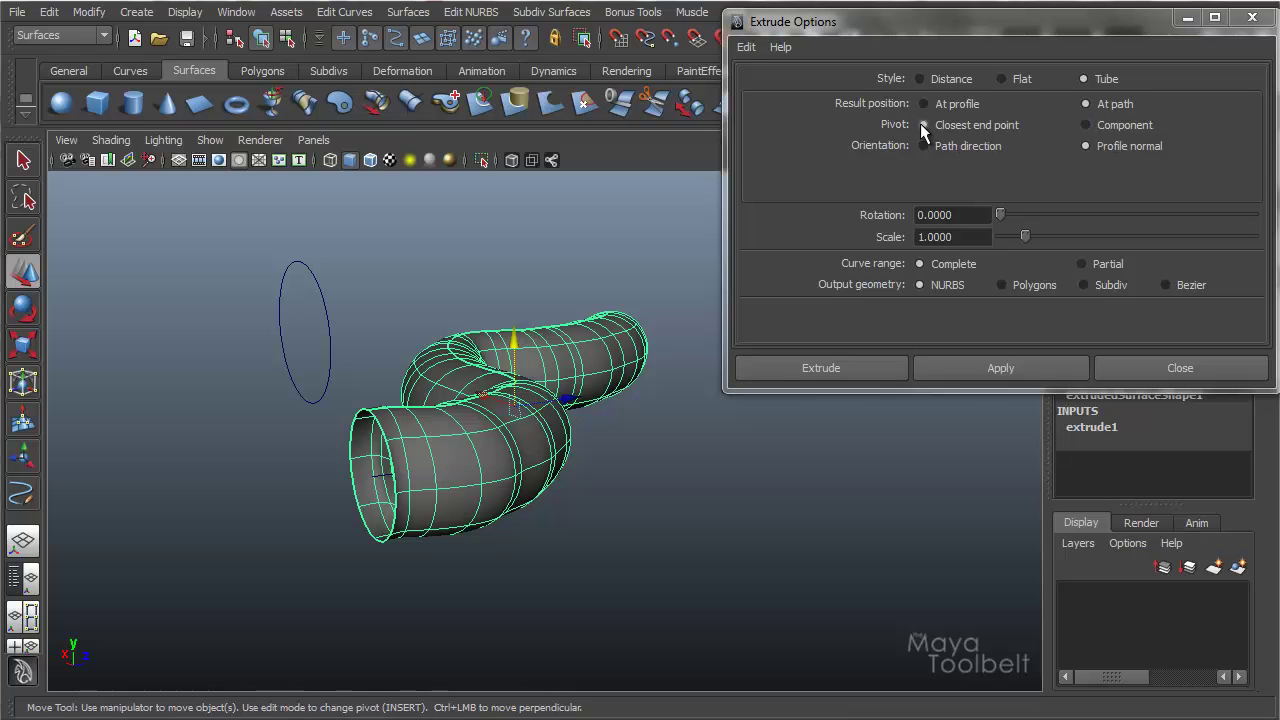
# Move the profile circle down and to the left, bending the tube
pyautogui.keyDown('alt'); pyautogui.moveTo(539, 383); pyautogui.dragTo(505, 424); pyautogui.keyUp('alt')
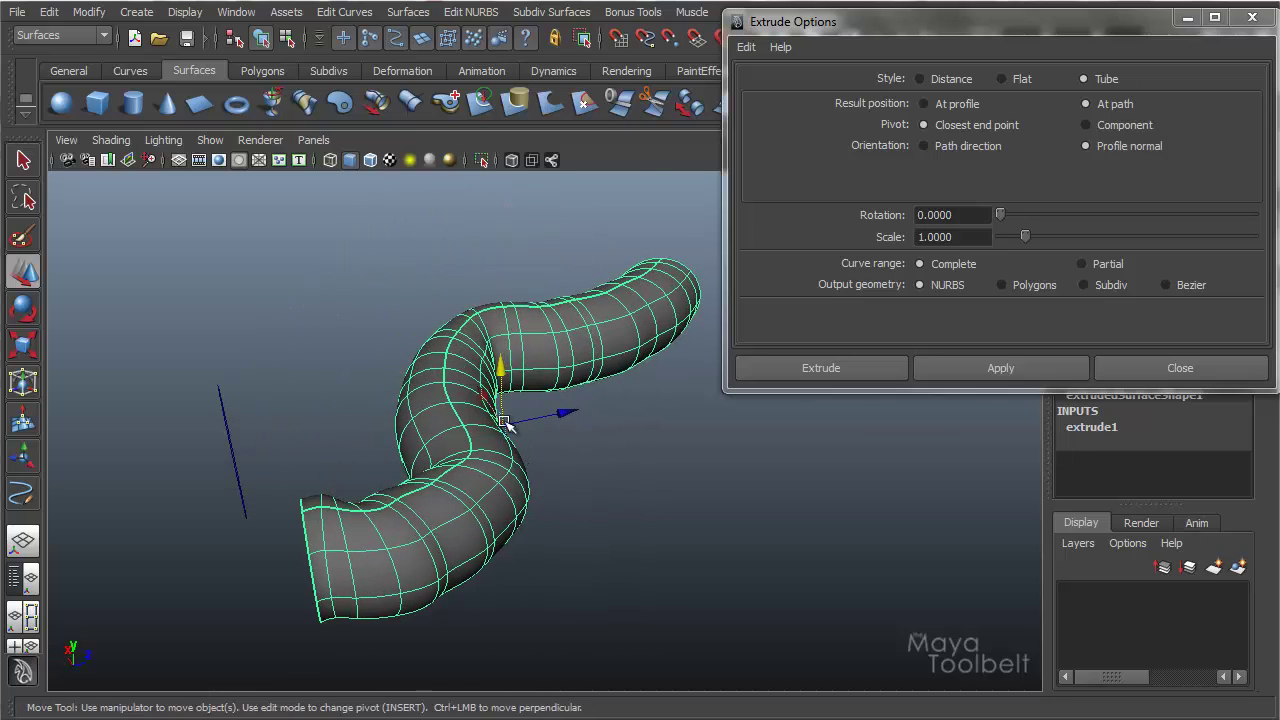
pyautogui.keyDown('alt'); pyautogui.moveTo(488, 558); pyautogui.dragTo(507, 508); pyautogui.keyUp('alt')
pyautogui.keyDown('alt'); pyautogui.moveTo(395, 390); pyautogui.dragTo(495, 374); pyautogui.keyUp('alt')
pyautogui.click(572, 228)
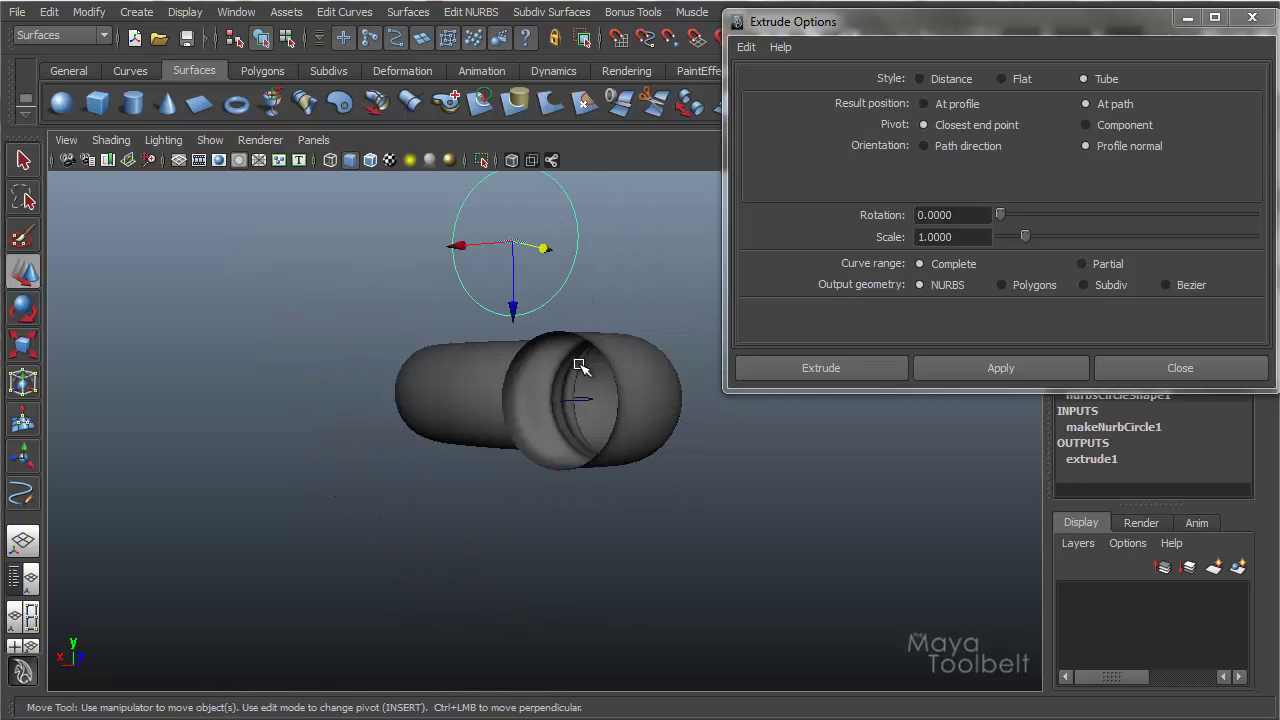
pyautogui.moveTo(595, 265); pyautogui.dragTo(191, 363, button='middle')
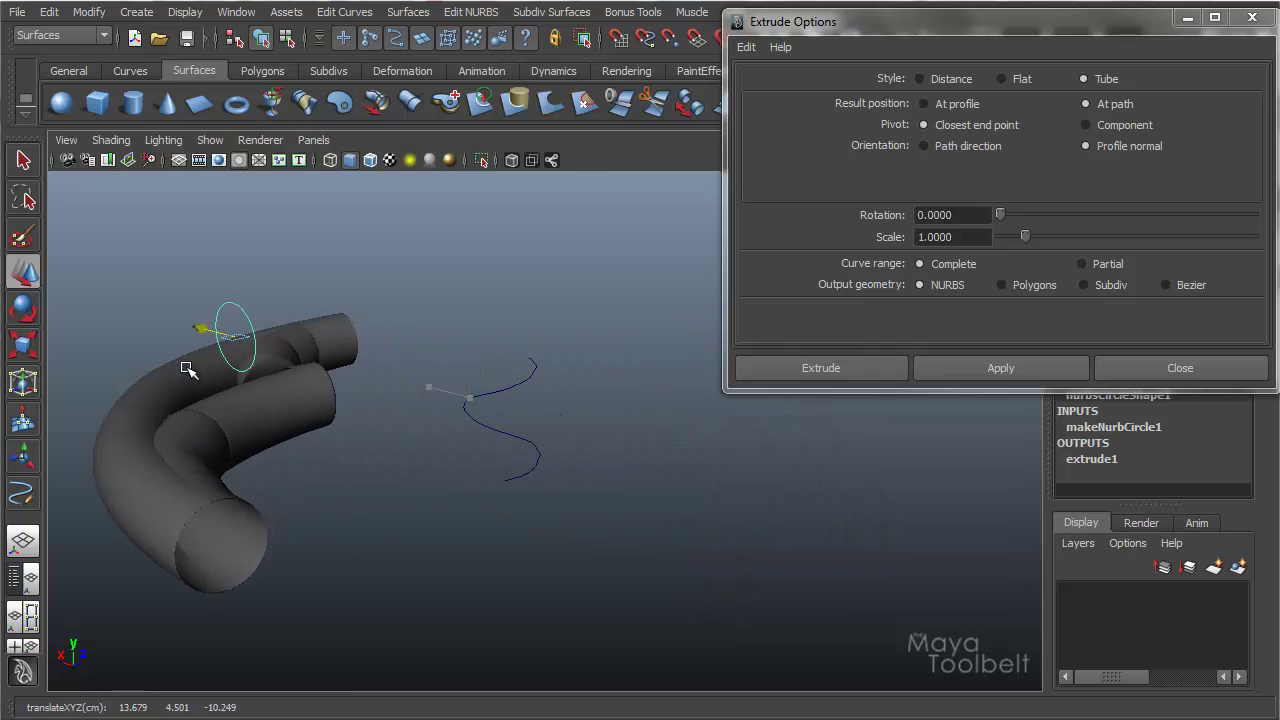
pyautogui.keyDown('alt'); pyautogui.moveTo(337, 380); pyautogui.dragTo(293, 399, button='right'); pyautogui.keyUp('alt')
# Delete the tube and extrude the circle along the S-curve again
pyautogui.click(293, 399)
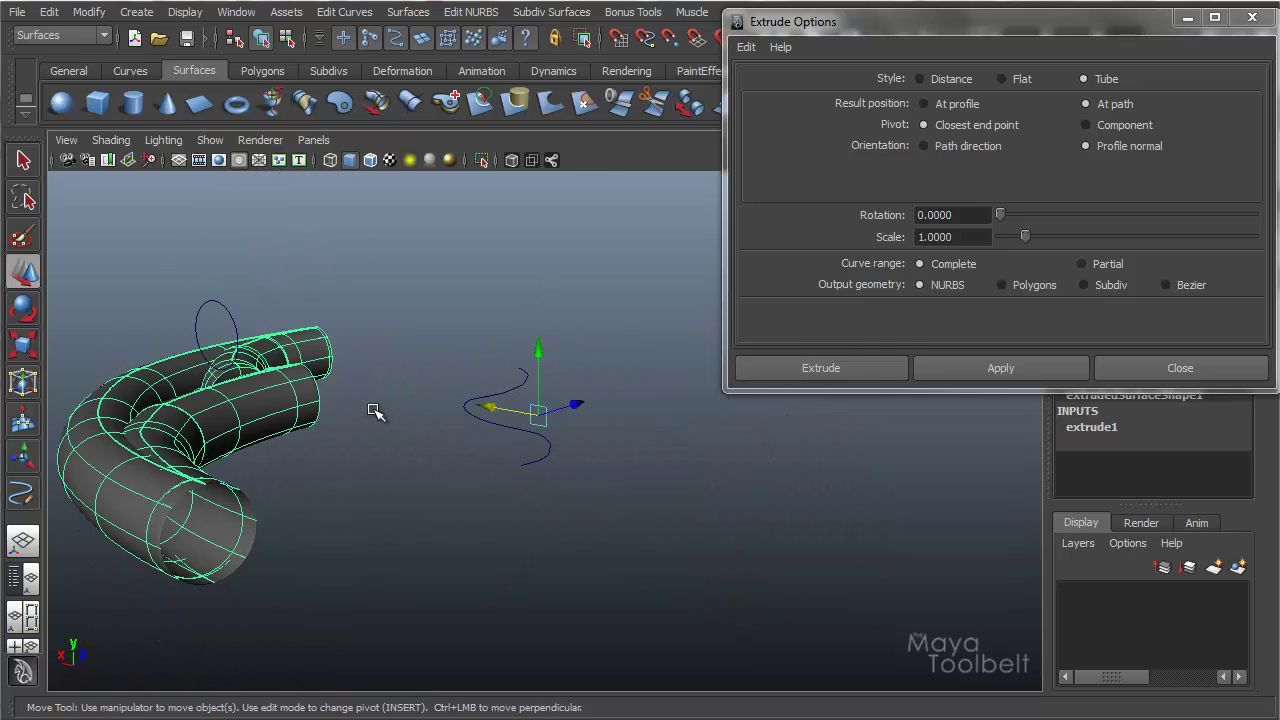
pyautogui.press('Delete')
pyautogui.click(232, 333)
pyautogui.keyDown('alt'); pyautogui.moveTo(366, 357); pyautogui.dragTo(466, 276); pyautogui.keyUp('alt')
pyautogui.click(595, 383)
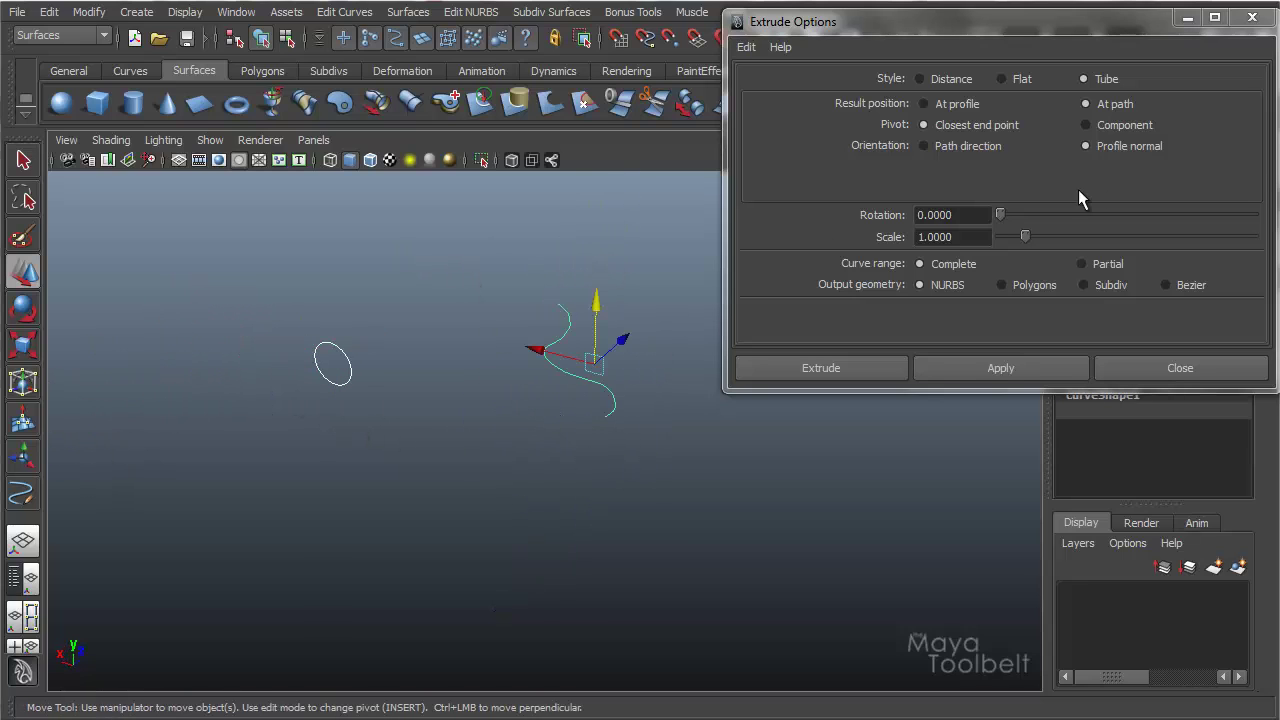
pyautogui.click(997, 367)
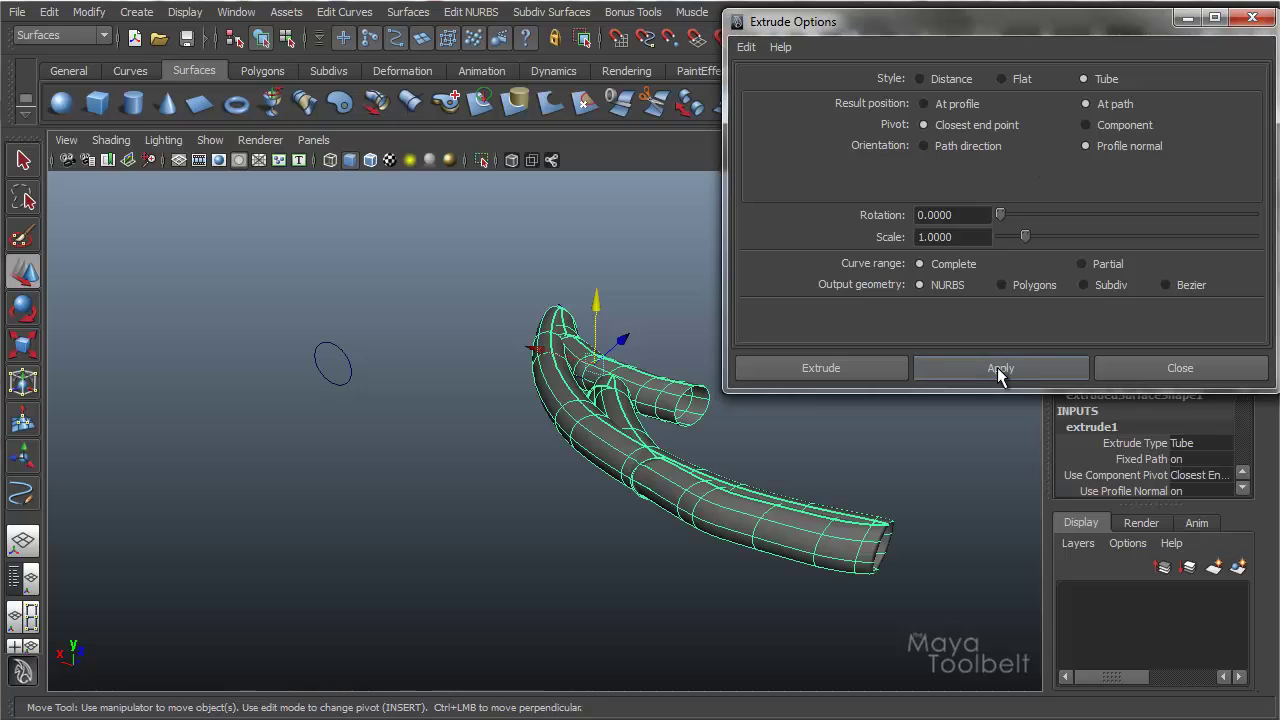
pyautogui.keyDown('alt'); pyautogui.moveTo(700, 395); pyautogui.dragTo(620, 390); pyautogui.keyUp('alt')
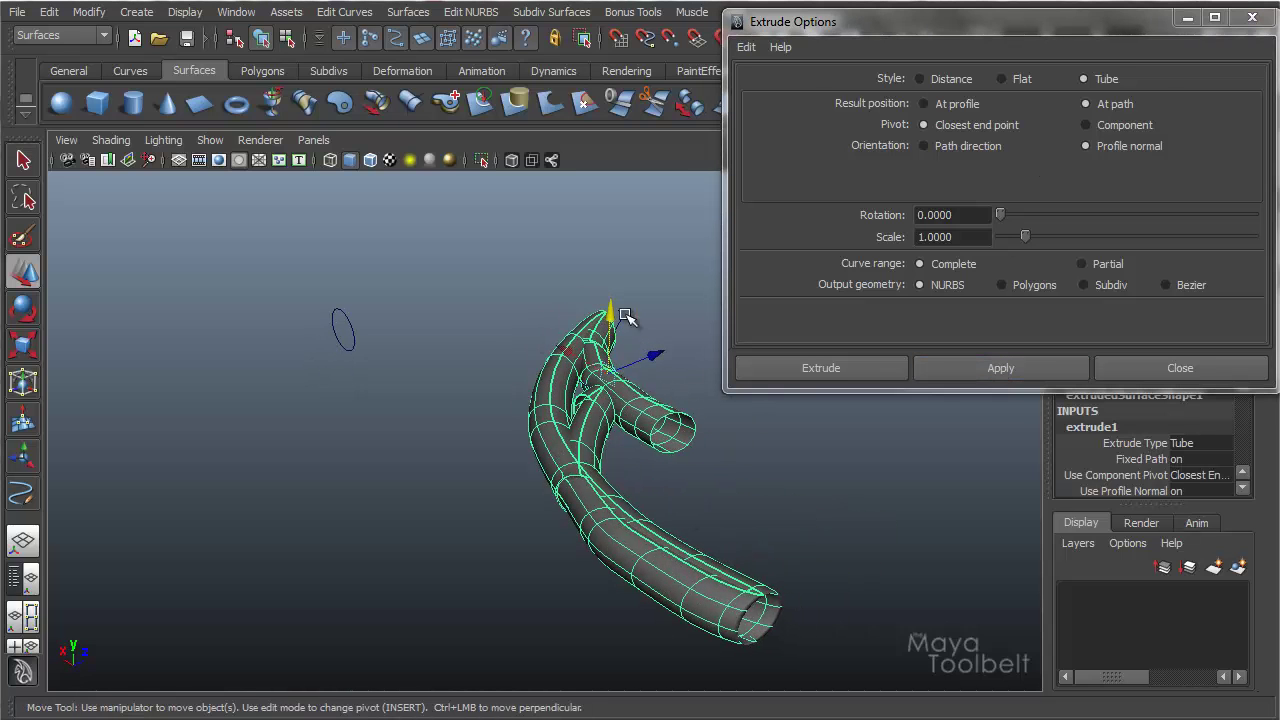
pyautogui.keyDown('alt'); pyautogui.moveTo(505, 408); pyautogui.dragTo(505, 327); pyautogui.keyUp('alt')
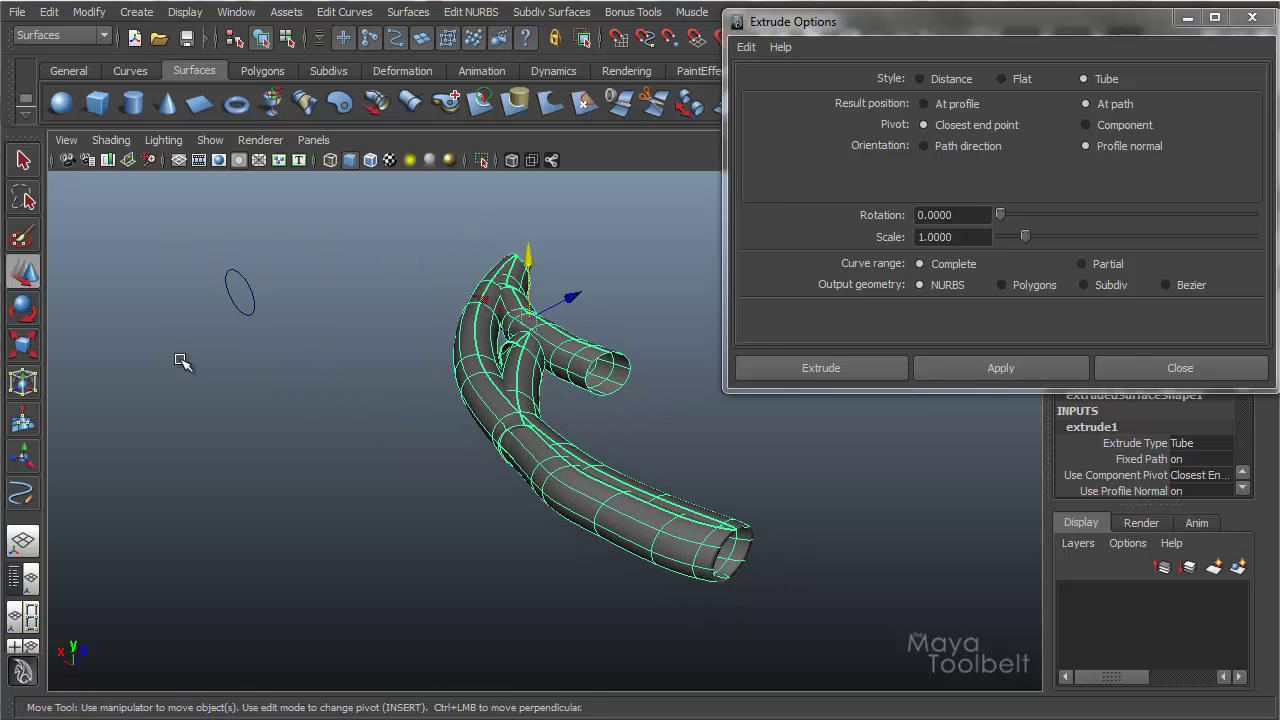
# Drag the profile circle down, sideways and up, bending the tube into a twisted hook
pyautogui.click(228, 292)
pyautogui.keyDown('alt'); pyautogui.moveTo(228, 292); pyautogui.dragTo(343, 370); pyautogui.keyUp('alt')
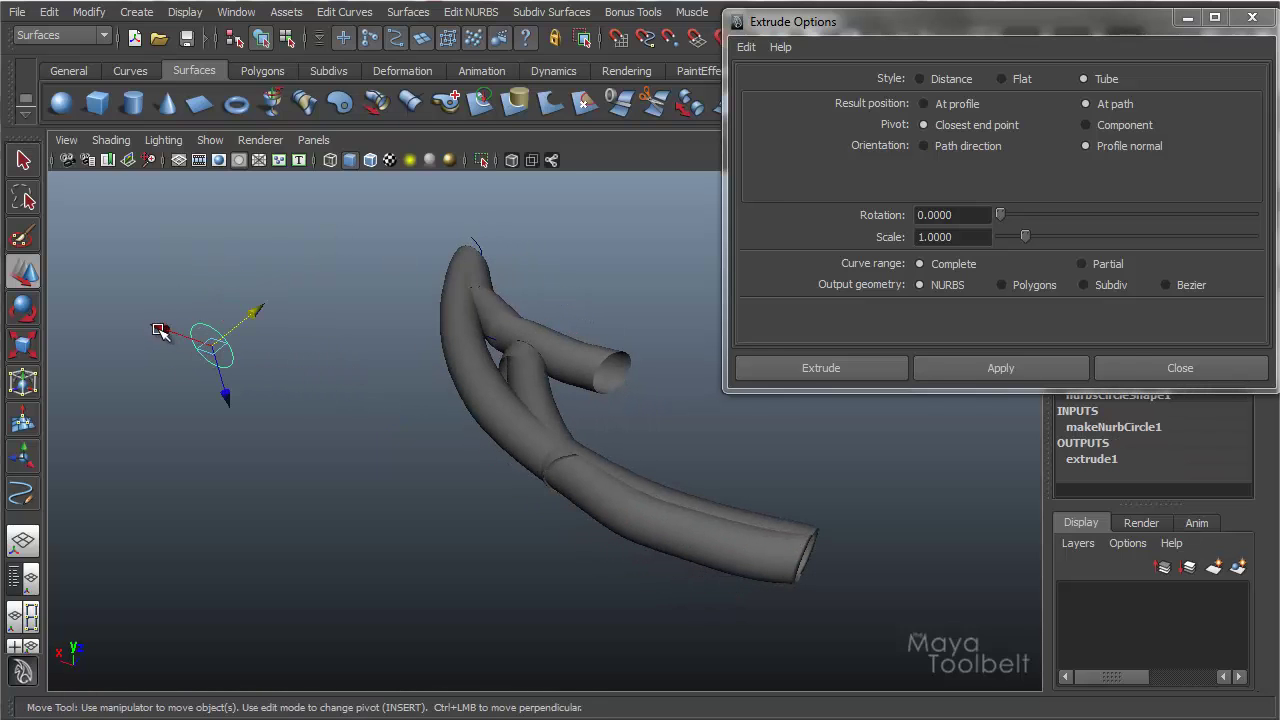
pyautogui.moveTo(190, 333); pyautogui.dragTo(420, 363)
pyautogui.moveTo(490, 392); pyautogui.dragTo(451, 506)
pyautogui.moveTo(393, 447); pyautogui.dragTo(523, 452)
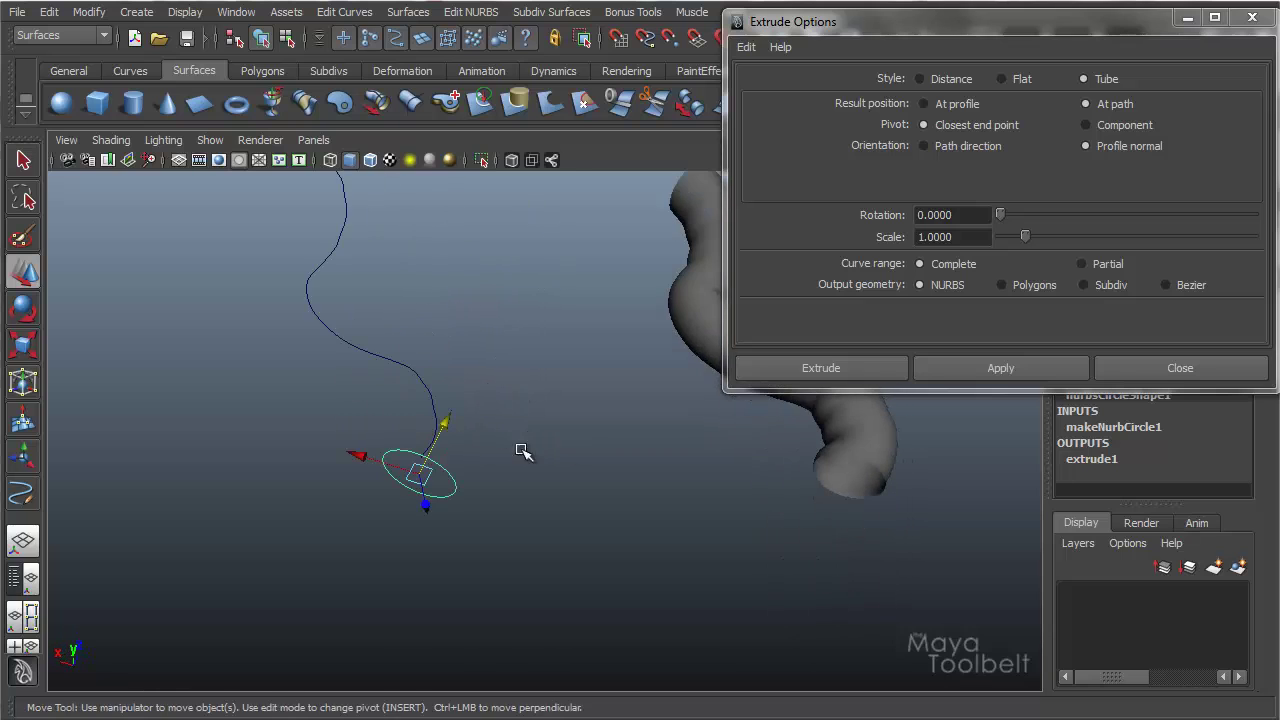
pyautogui.moveTo(422, 474); pyautogui.dragTo(562, 318)
pyautogui.keyDown('alt'); pyautogui.moveTo(407, 395); pyautogui.dragTo(251, 367); pyautogui.keyUp('alt')
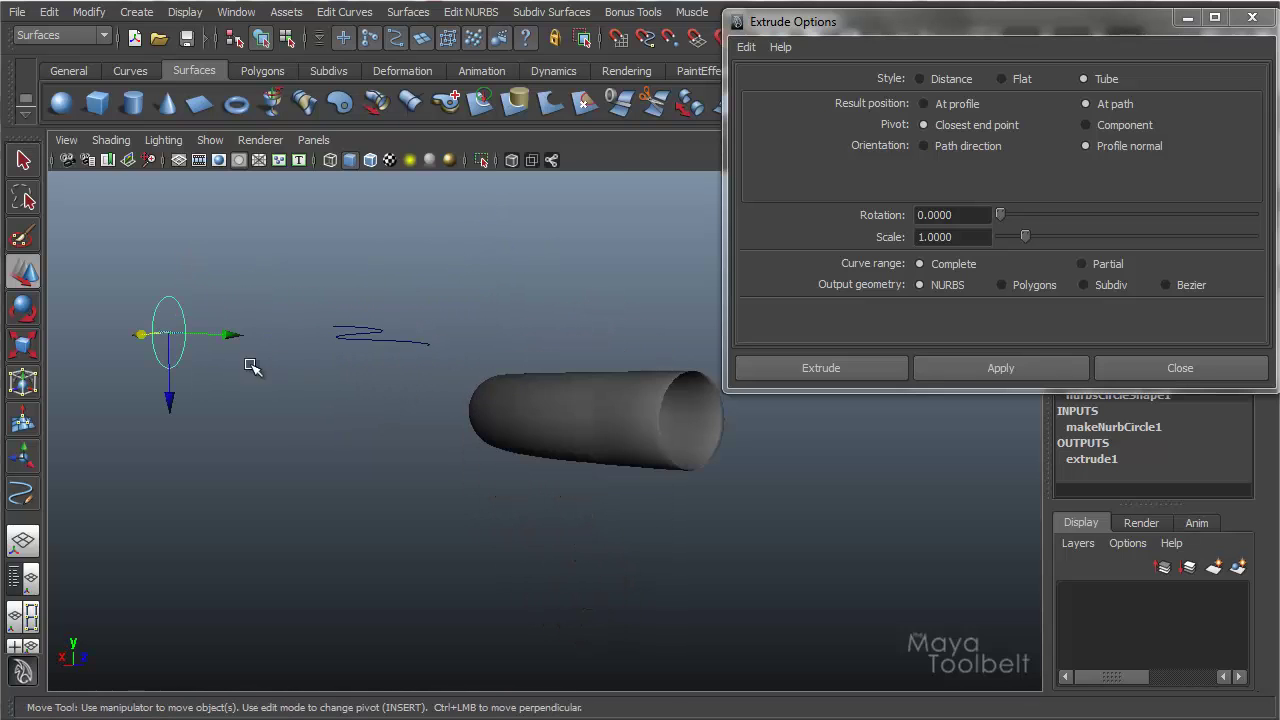
pyautogui.moveTo(172, 397); pyautogui.dragTo(238, 318)
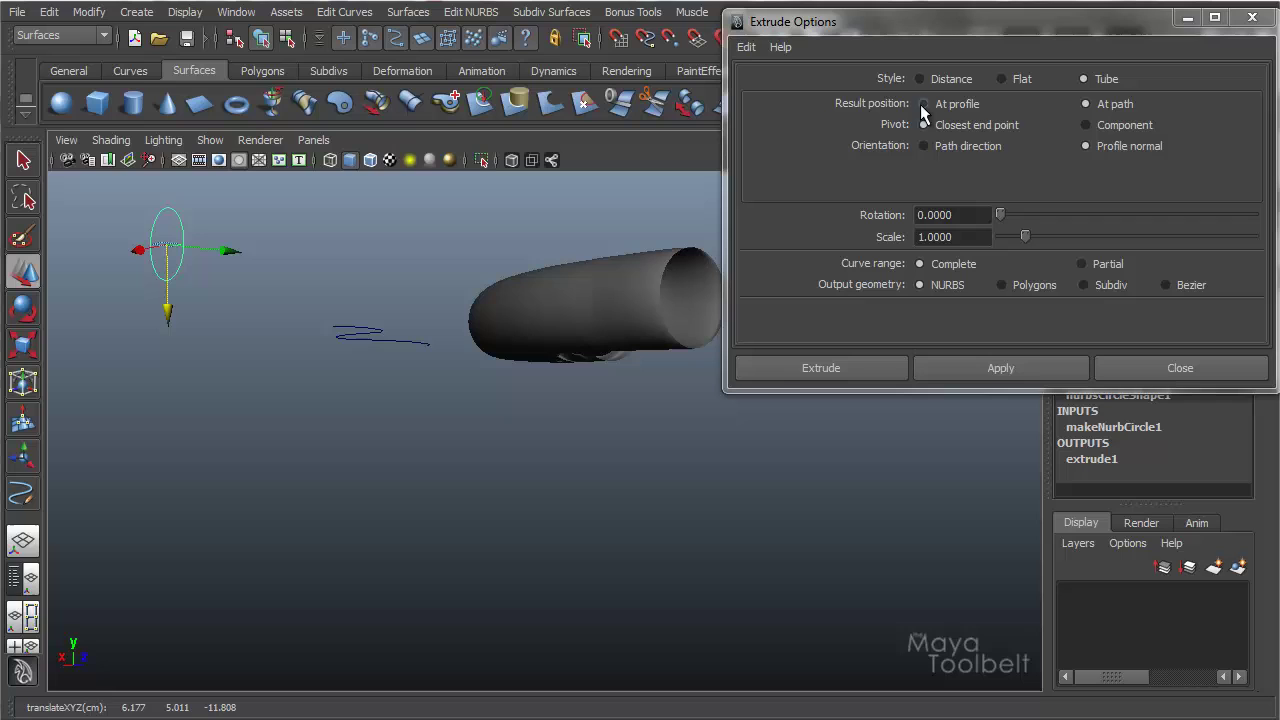
pyautogui.keyDown('alt'); pyautogui.moveTo(491, 240); pyautogui.dragTo(465, 317); pyautogui.keyUp('alt')
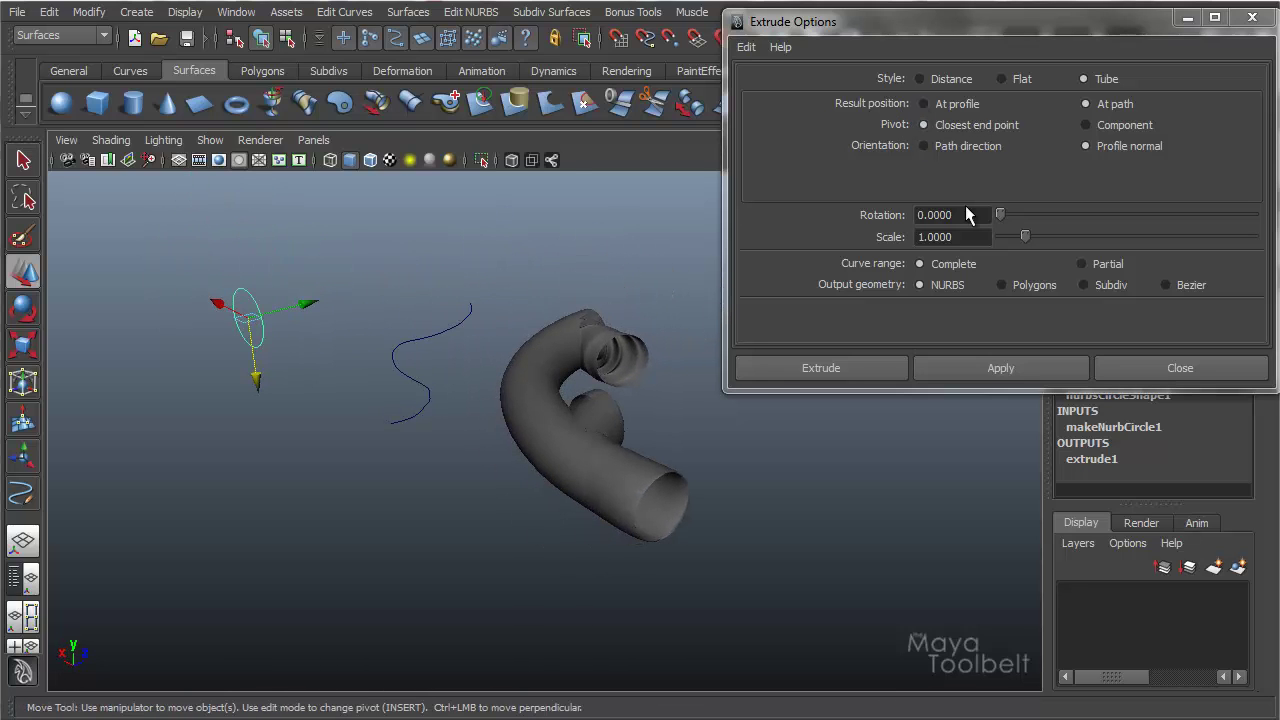
# Delete the tube and move the profile circle to the left
pyautogui.click(584, 410)
pyautogui.press('Delete')
pyautogui.click(260, 351)
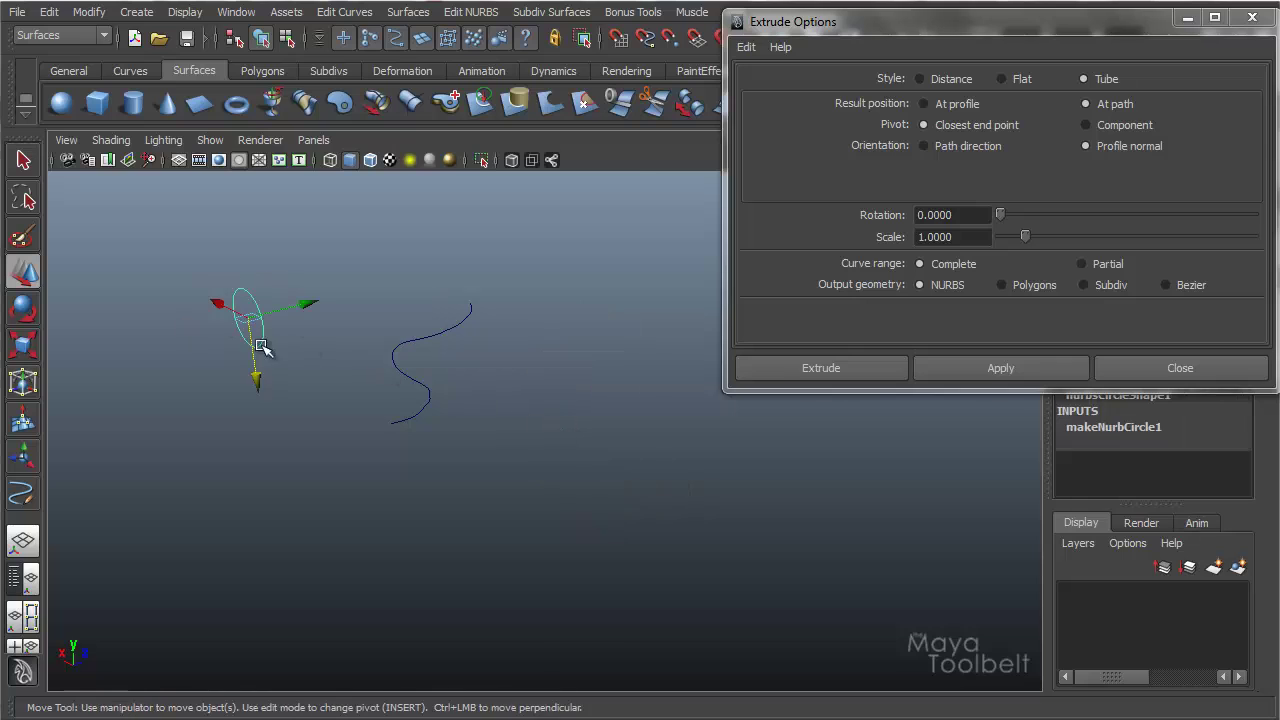
pyautogui.keyDown('alt'); pyautogui.moveTo(260, 351); pyautogui.dragTo(383, 355); pyautogui.keyUp('alt')
pyautogui.moveTo(300, 289); pyautogui.dragTo(194, 331)
pyautogui.keyDown('alt'); pyautogui.moveTo(330, 340); pyautogui.dragTo(385, 310); pyautogui.keyUp('alt')
pyautogui.keyDown('alt'); pyautogui.moveTo(385, 310); pyautogui.dragTo(490, 305, button='middle'); pyautogui.keyUp('alt')
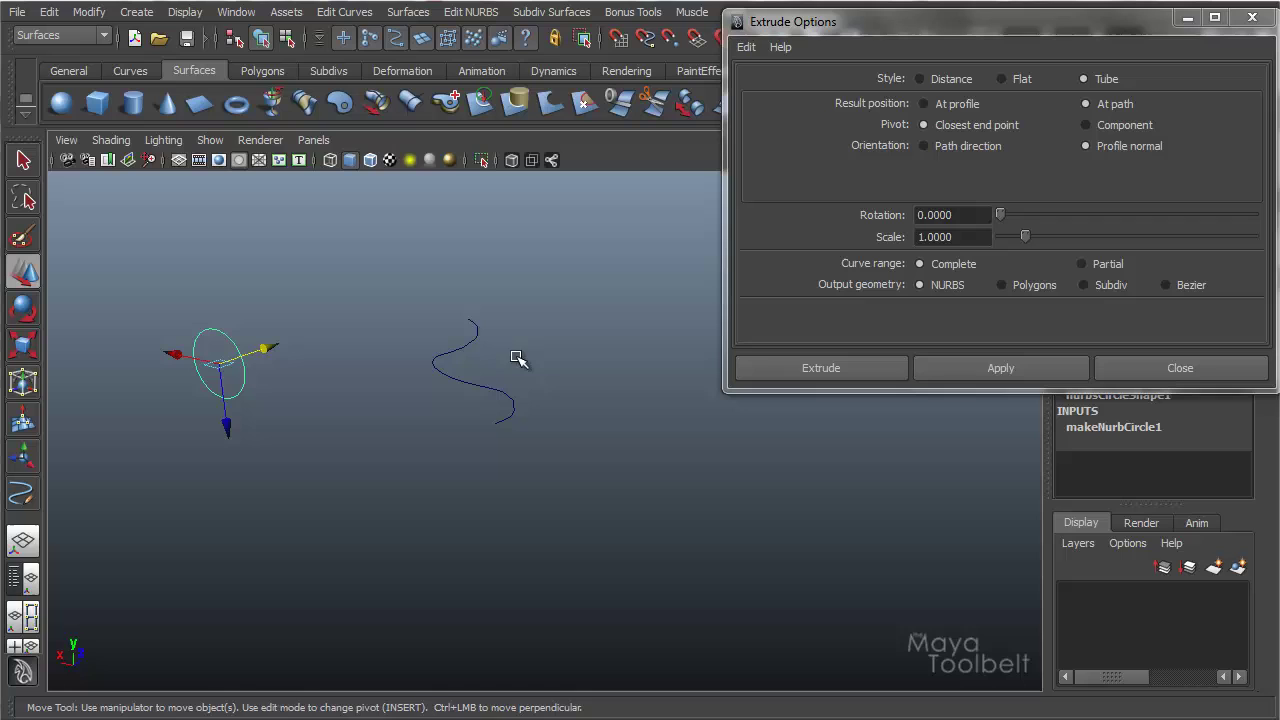
# Extrude a new tube along the S-curve with Pivot set to Component
pyautogui.click(512, 398)
pyautogui.keyDown('alt'); pyautogui.moveTo(571, 354); pyautogui.dragTo(520, 354); pyautogui.keyUp('alt')
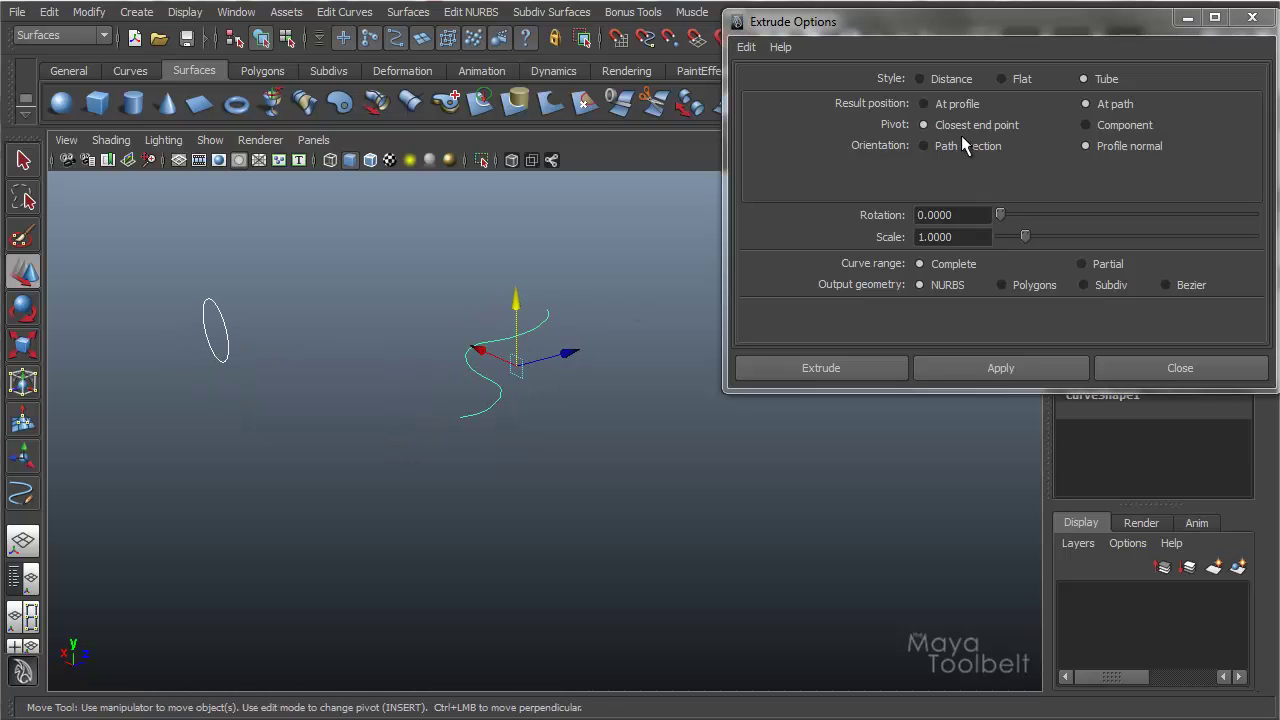
pyautogui.click(1097, 128)
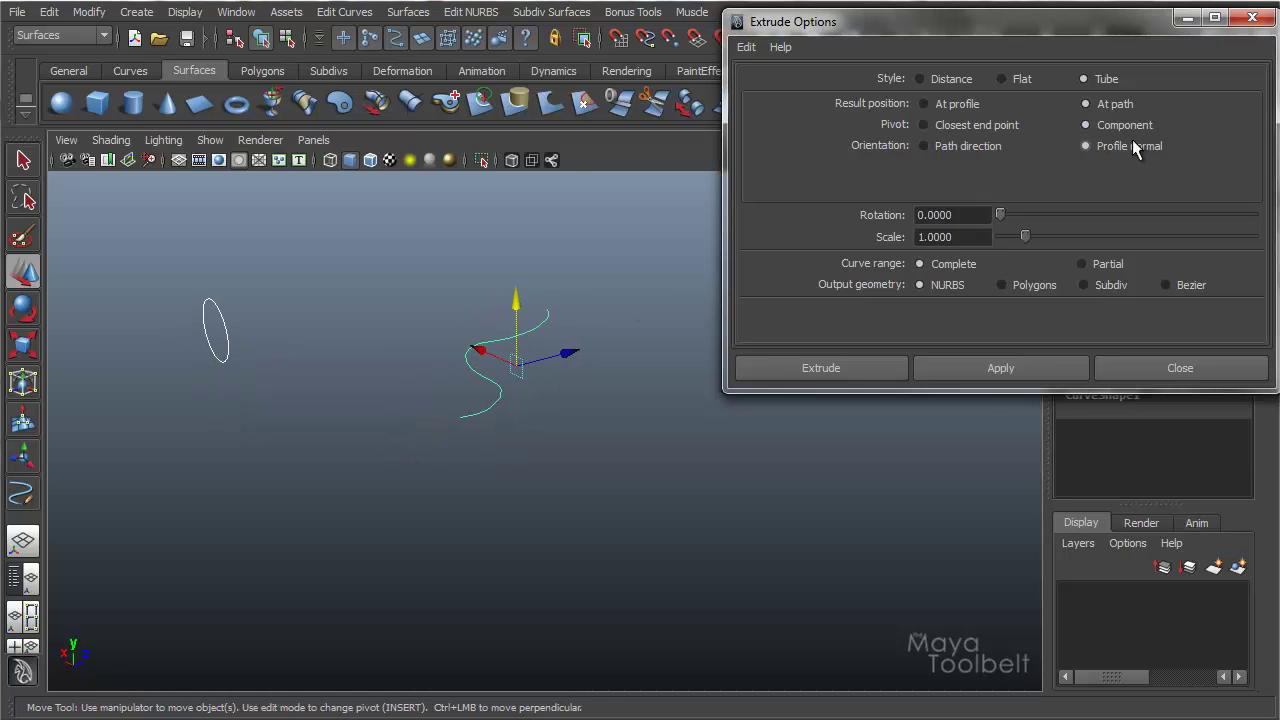
pyautogui.click(1000, 368)
pyautogui.keyDown('alt'); pyautogui.moveTo(558, 395); pyautogui.dragTo(535, 381); pyautogui.keyUp('alt')
pyautogui.keyDown('alt'); pyautogui.moveTo(535, 381); pyautogui.dragTo(443, 354, button='middle'); pyautogui.keyUp('alt')
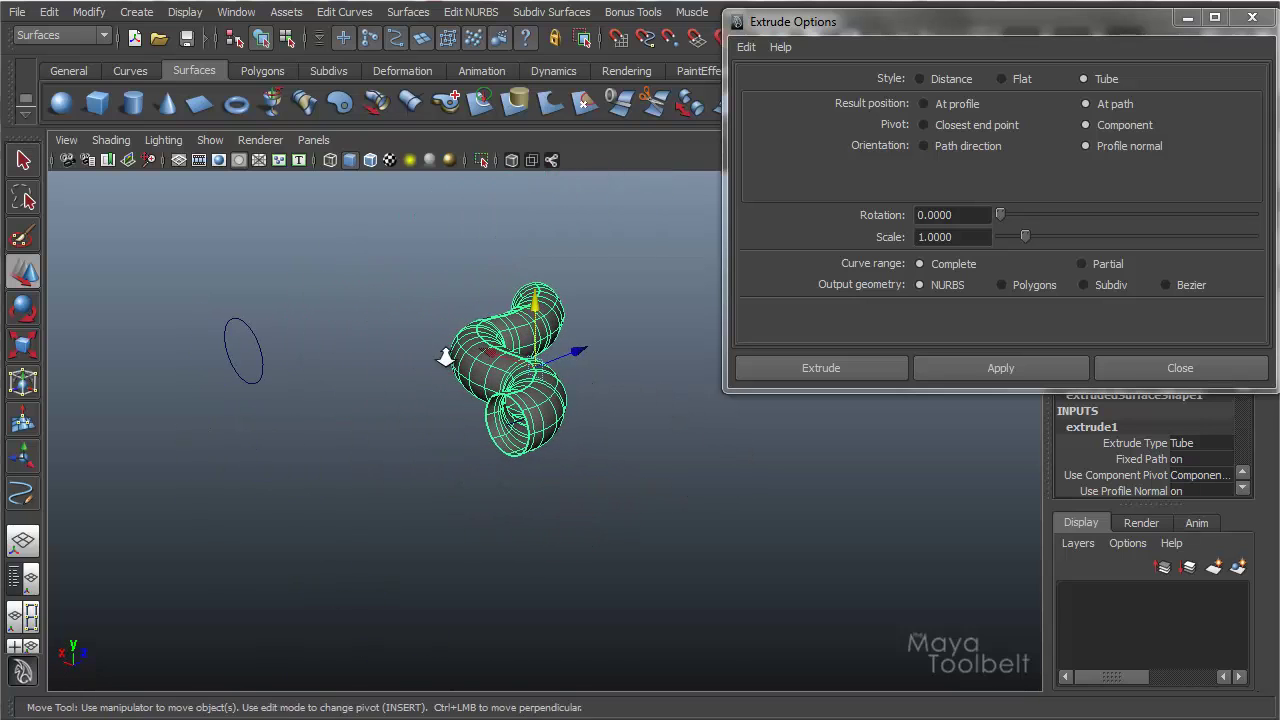
pyautogui.keyDown('alt'); pyautogui.moveTo(443, 354); pyautogui.dragTo(580, 380, button='right'); pyautogui.keyUp('alt')
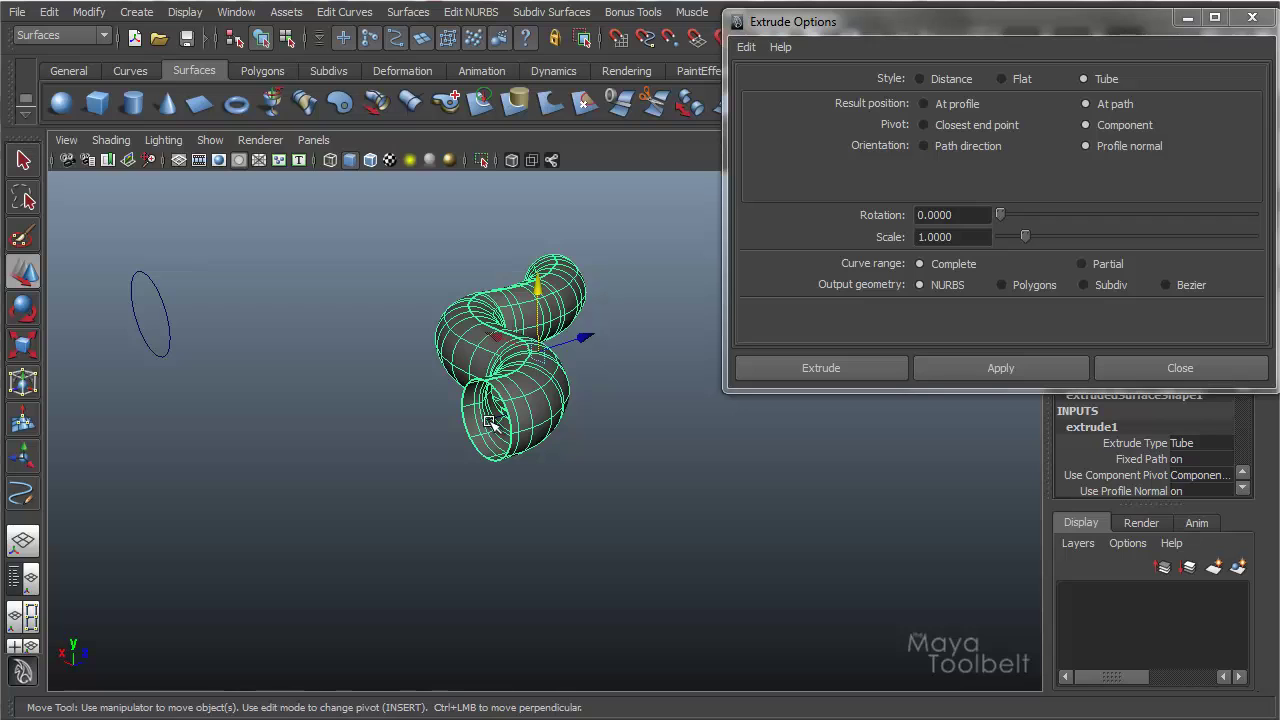
# Slide the profile circle to reshape the Component-pivot tube
pyautogui.keyDown('alt'); pyautogui.moveTo(494, 428); pyautogui.dragTo(503, 377); pyautogui.keyUp('alt')
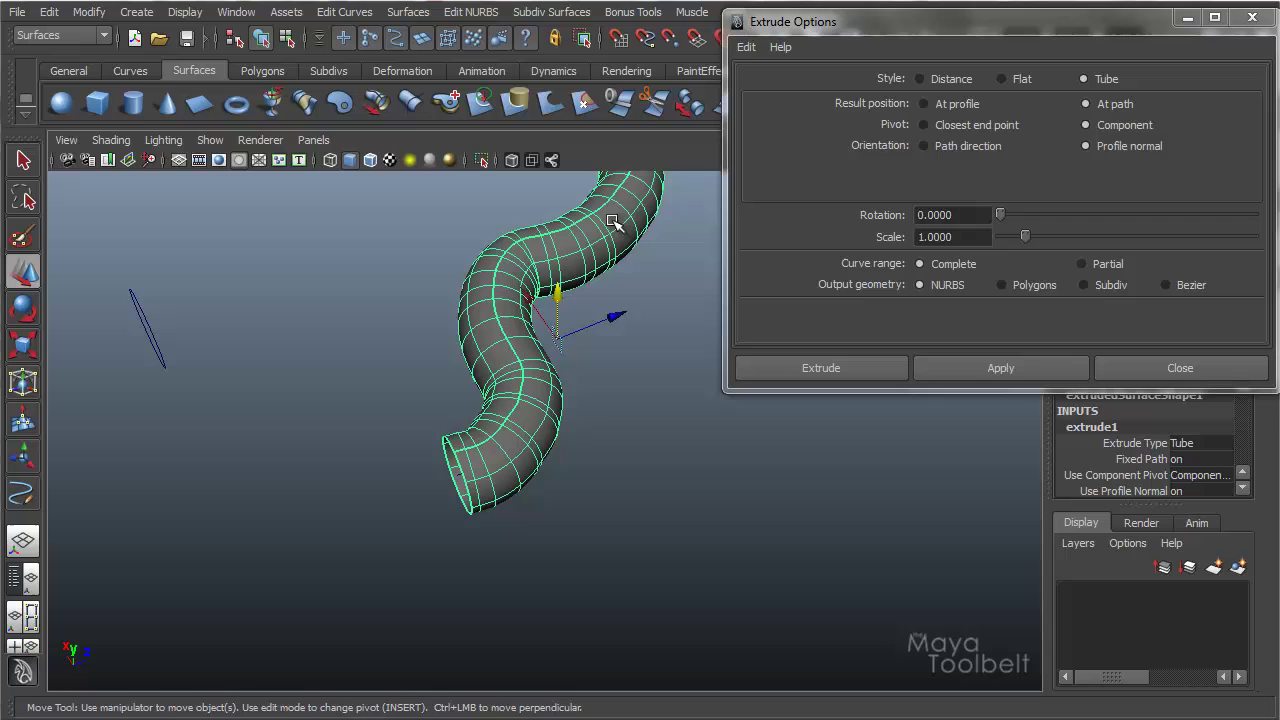
pyautogui.keyDown('alt'); pyautogui.moveTo(540, 325); pyautogui.dragTo(610, 318); pyautogui.keyUp('alt')
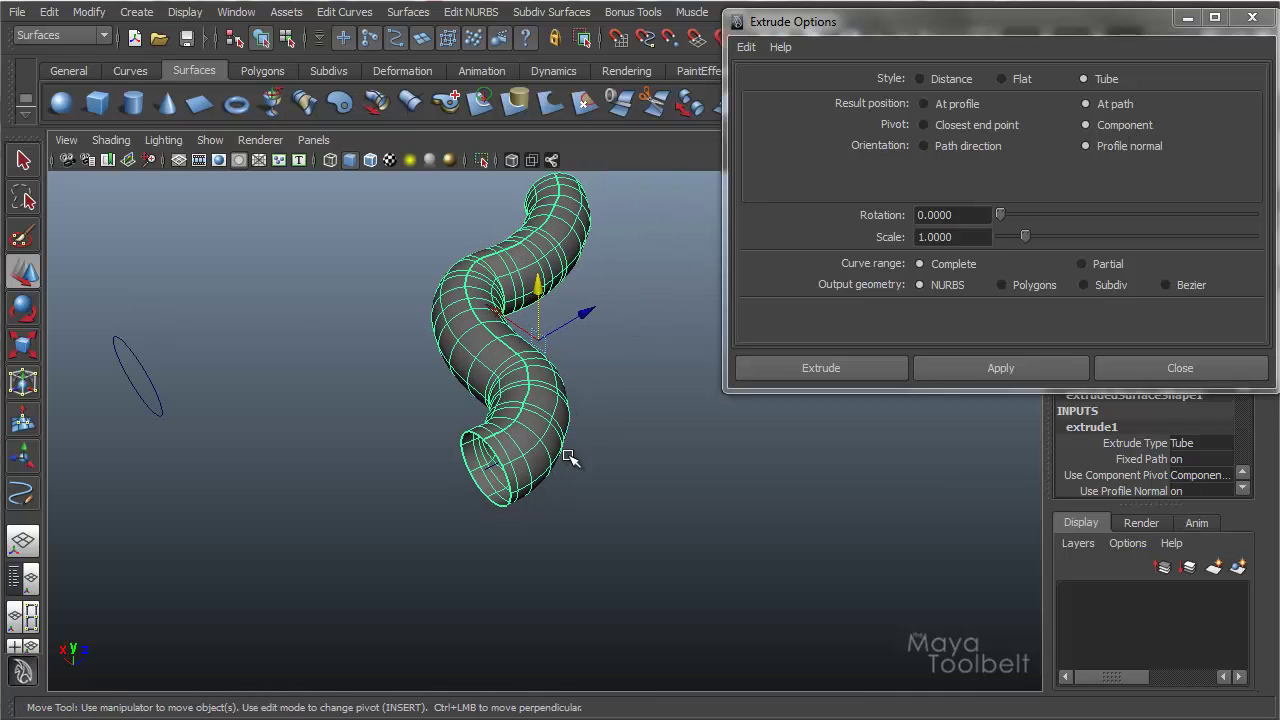
pyautogui.keyDown('alt'); pyautogui.moveTo(570, 457); pyautogui.dragTo(600, 410); pyautogui.keyUp('alt')
pyautogui.moveTo(72, 408); pyautogui.dragTo(187, 397)
pyautogui.moveTo(117, 343); pyautogui.dragTo(531, 476)
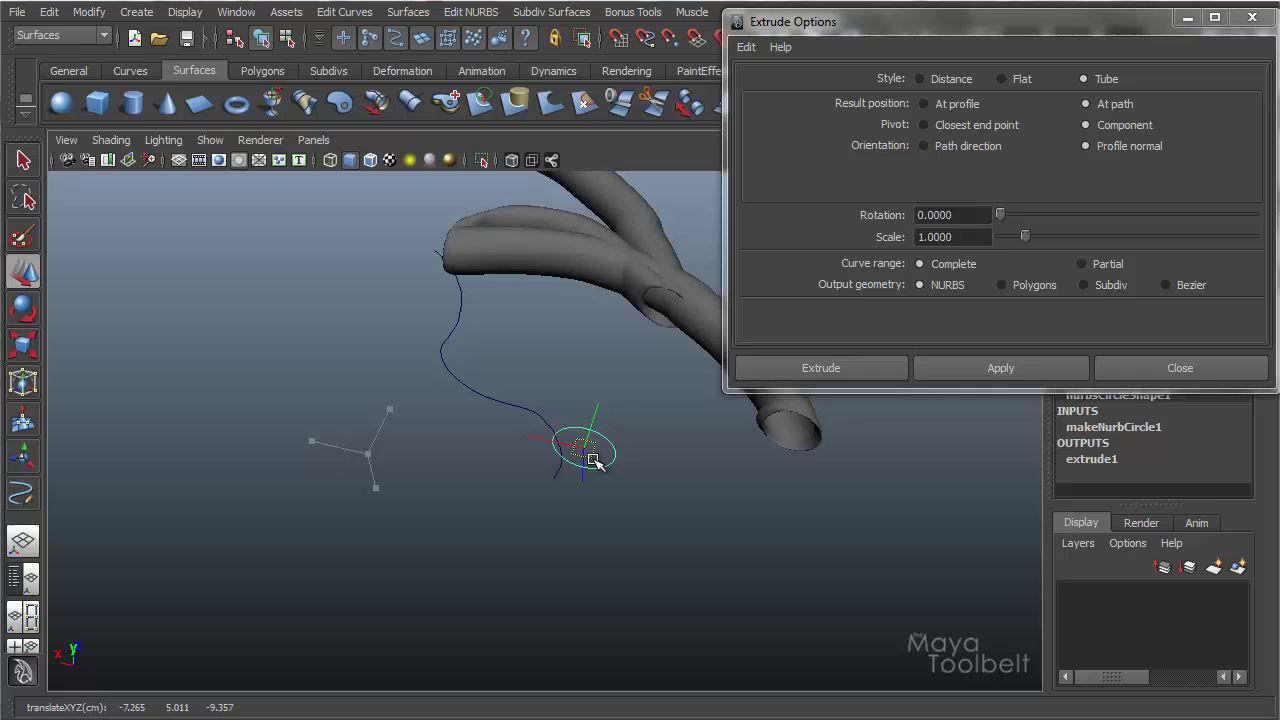
# Move the profile circle down to distort the tube
pyautogui.keyDown('alt'); pyautogui.moveTo(592, 460); pyautogui.dragTo(420, 423); pyautogui.keyUp('alt')
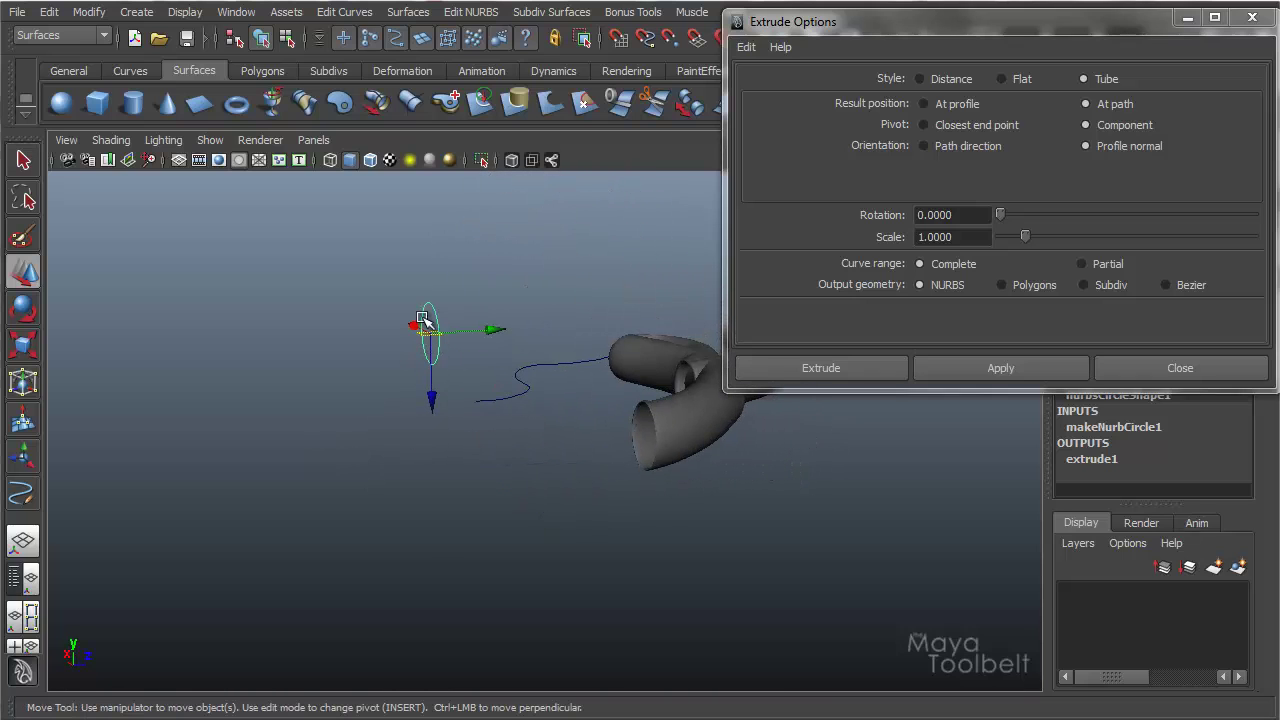
pyautogui.moveTo(422, 320); pyautogui.dragTo(505, 418)
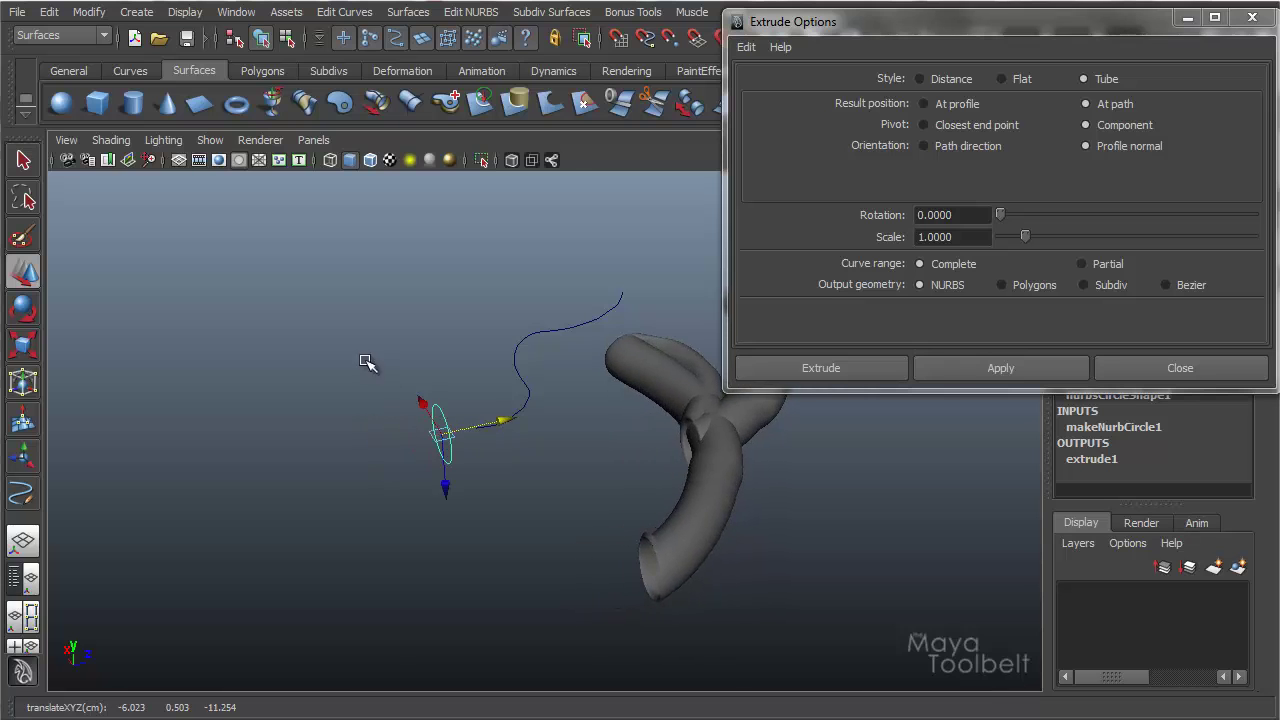
pyautogui.keyDown('alt'); pyautogui.moveTo(366, 362); pyautogui.dragTo(653, 373); pyautogui.keyUp('alt')
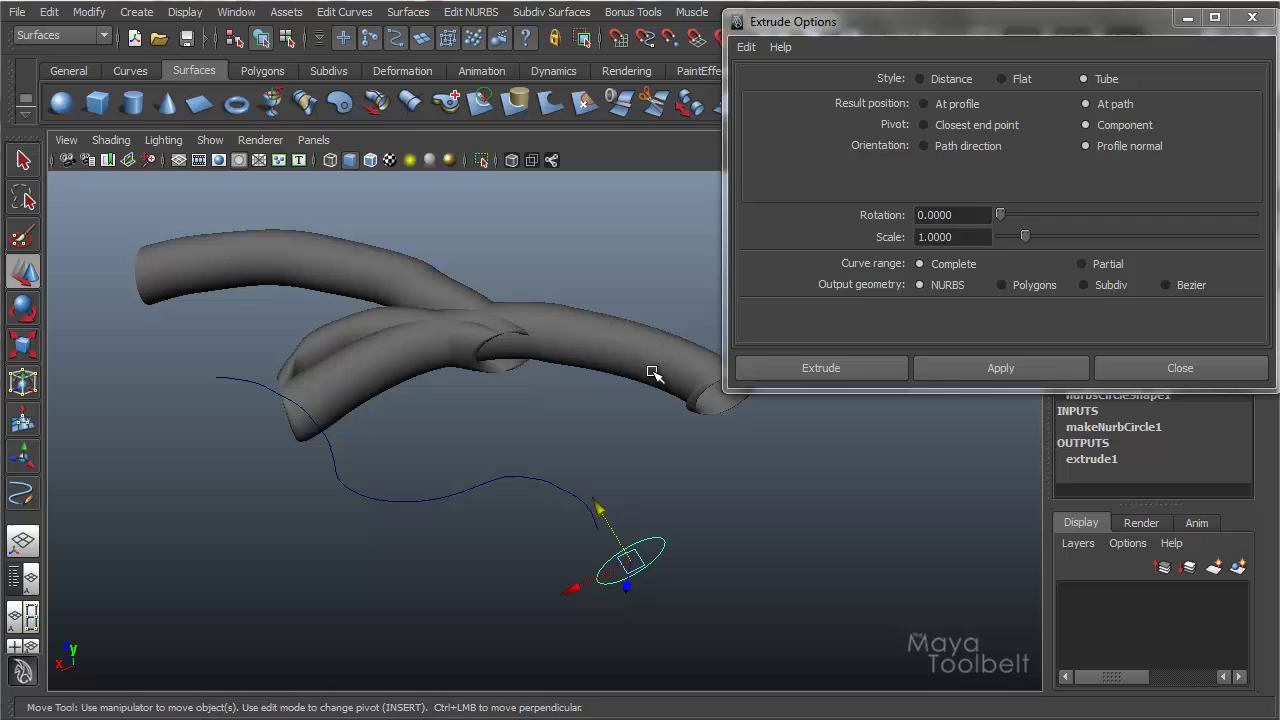
pyautogui.keyDown('alt'); pyautogui.moveTo(570, 346); pyautogui.dragTo(361, 327); pyautogui.keyUp('alt')
# Delete the distorted tube and extrude a new one from the circle along the S-curve
pyautogui.click(670, 432)
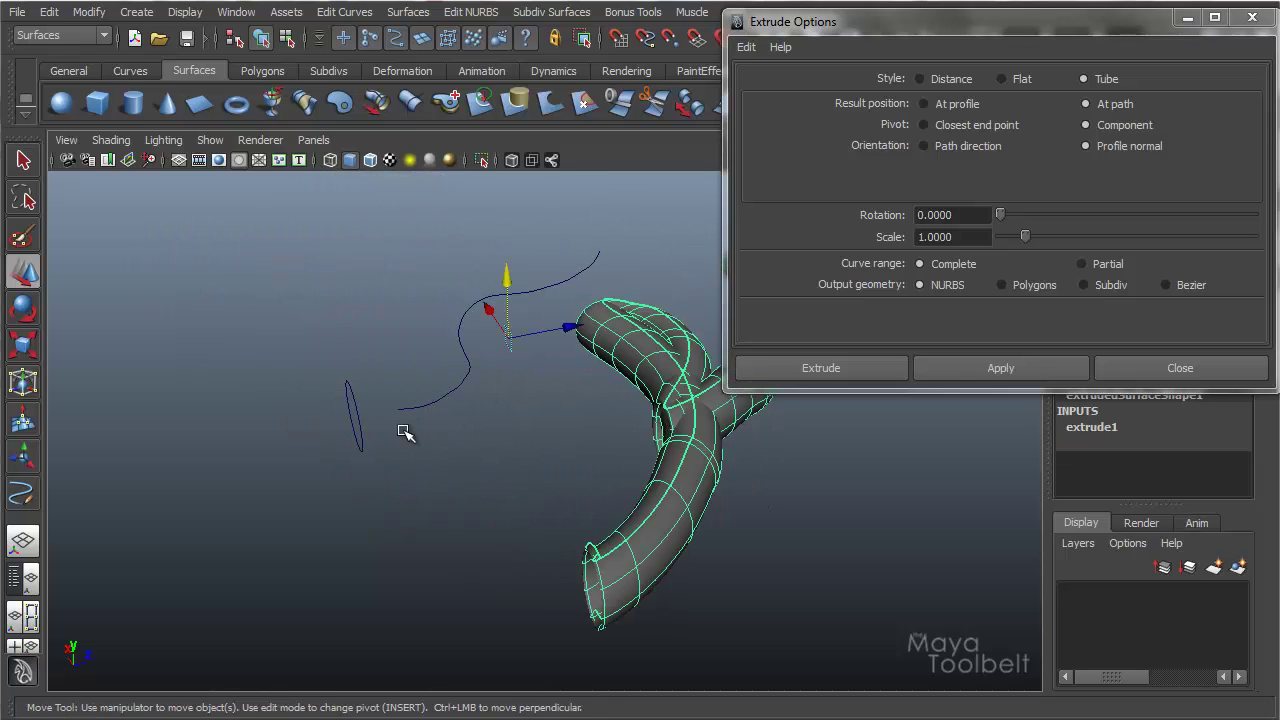
pyautogui.press('Delete')
pyautogui.click(360, 388)
pyautogui.keyDown('shift'); pyautogui.click(470, 382); pyautogui.keyUp('shift')
pyautogui.keyDown('alt'); pyautogui.moveTo(477, 391); pyautogui.dragTo(543, 423); pyautogui.keyUp('alt')
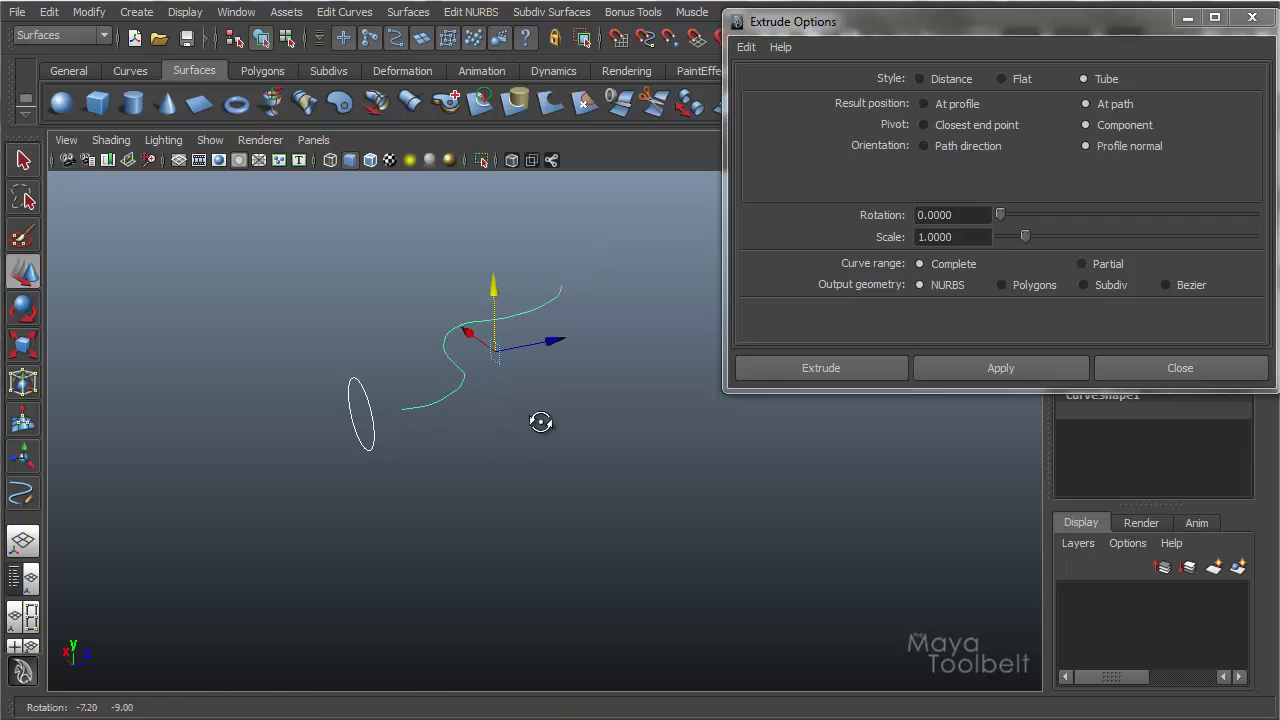
pyautogui.click(1010, 376)
pyautogui.keyDown('alt'); pyautogui.moveTo(640, 400); pyautogui.dragTo(596, 351); pyautogui.keyUp('alt')
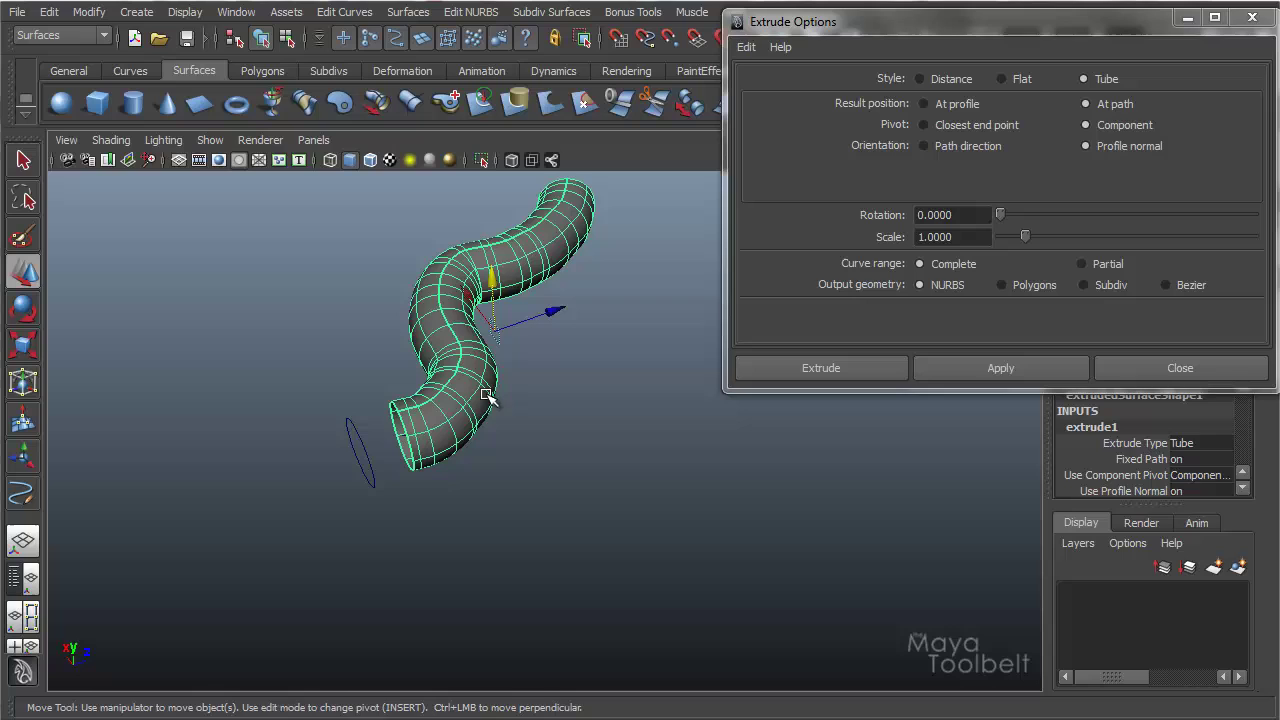
# Move the profile circle so the tube follows, then select the tube
pyautogui.click(347, 448)
pyautogui.keyDown('alt'); pyautogui.moveTo(402, 458); pyautogui.dragTo(441, 470); pyautogui.keyUp('alt')
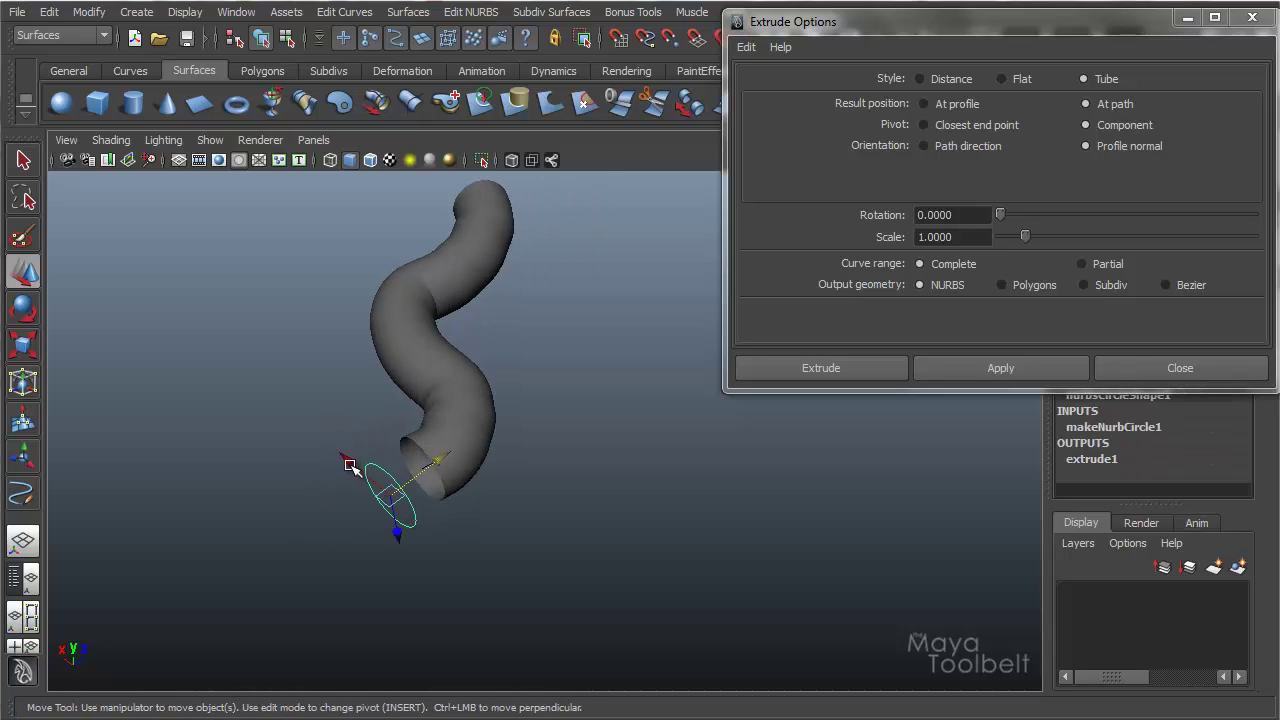
pyautogui.moveTo(349, 467); pyautogui.dragTo(556, 485, button='middle')
pyautogui.keyDown('alt'); pyautogui.moveTo(556, 485); pyautogui.dragTo(586, 434); pyautogui.keyUp('alt')
pyautogui.keyDown('alt'); pyautogui.moveTo(586, 434); pyautogui.dragTo(600, 440, button='right'); pyautogui.keyUp('alt')
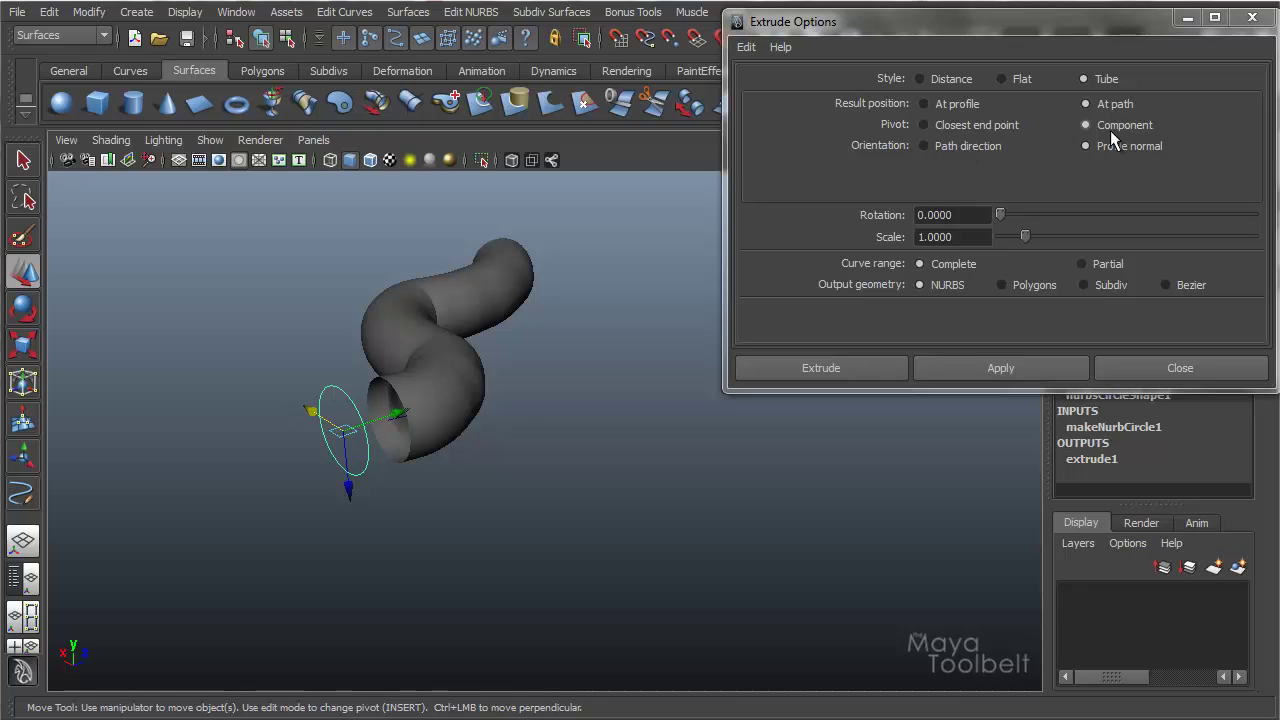
pyautogui.click(467, 320)
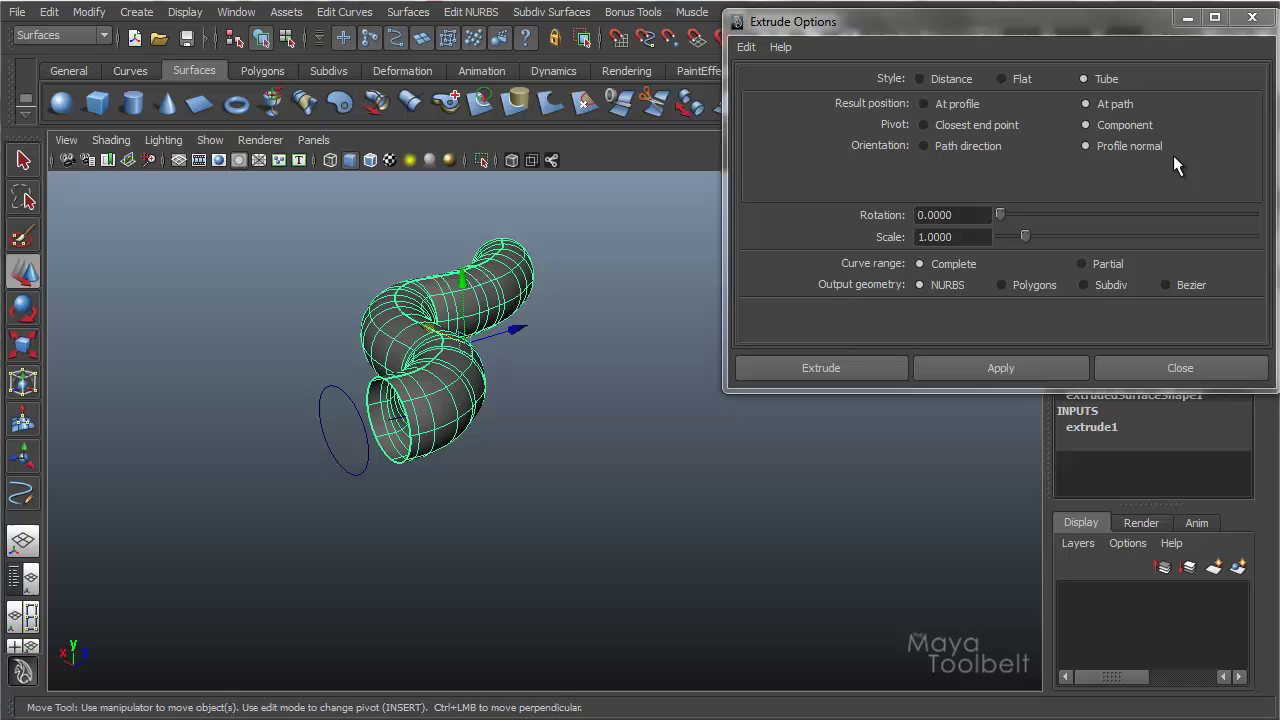
pyautogui.keyDown('alt'); pyautogui.moveTo(495, 276); pyautogui.dragTo(477, 363); pyautogui.keyUp('alt')
# Replace the tube with one extruded using Orientation set to Path direction
pyautogui.press('Delete')
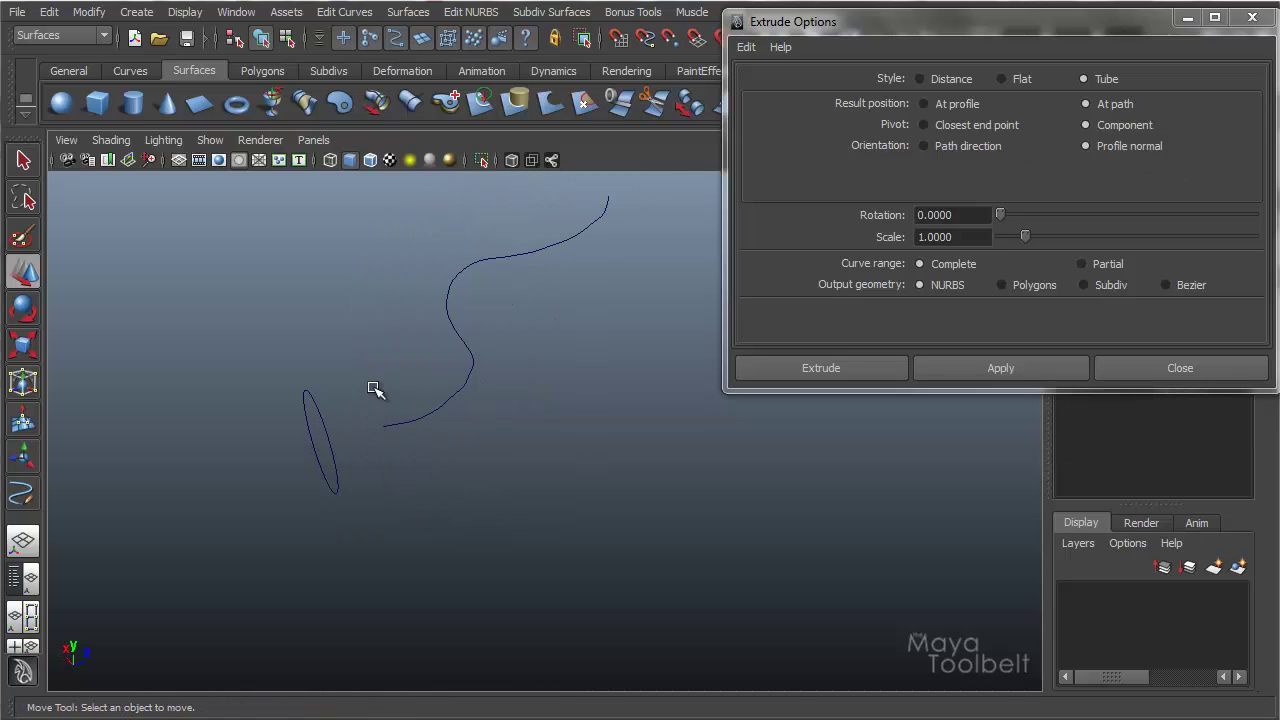
pyautogui.click(329, 440)
pyautogui.keyDown('shift'); pyautogui.click(445, 398); pyautogui.keyUp('shift')
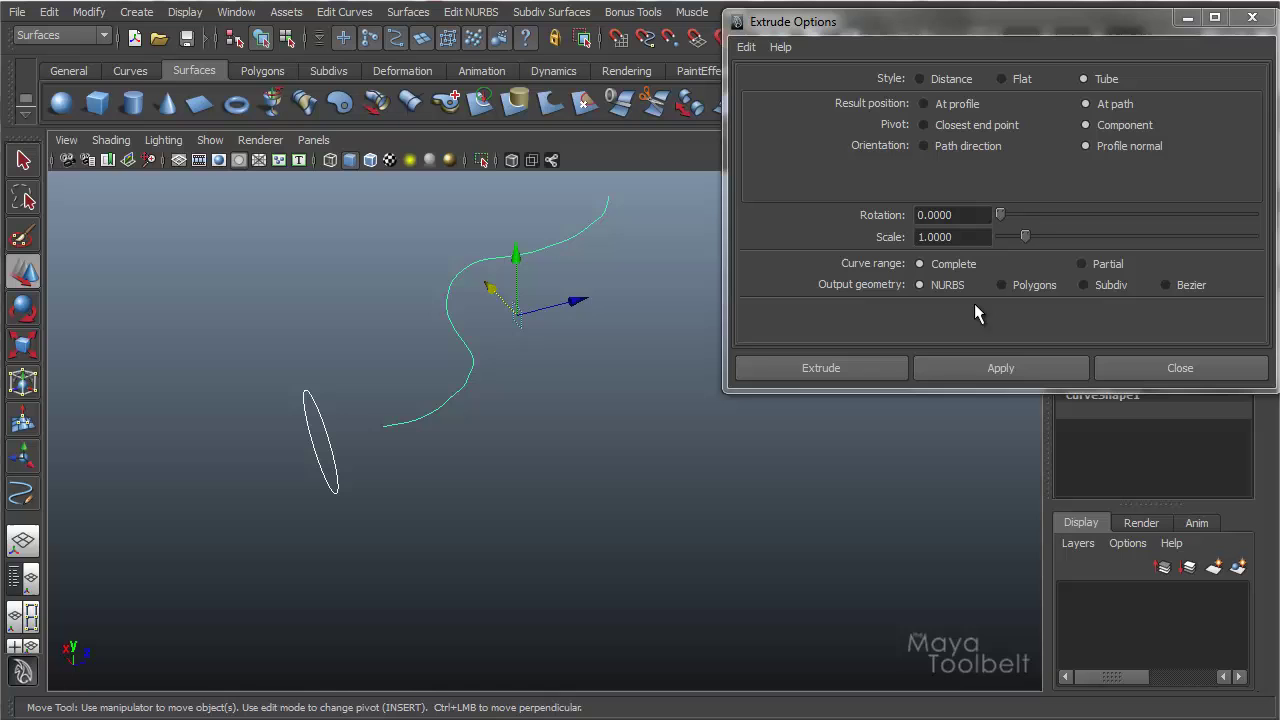
pyautogui.click(955, 147)
pyautogui.click(992, 366)
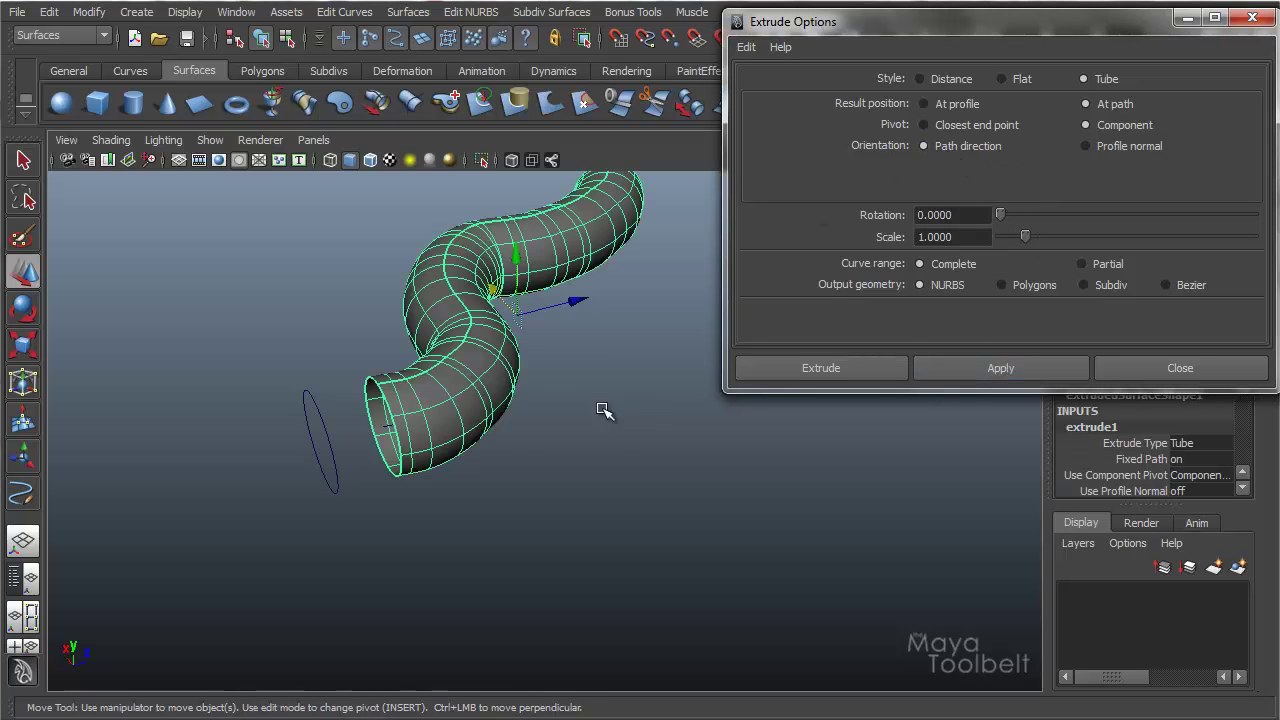
pyautogui.keyDown('alt'); pyautogui.moveTo(600, 409); pyautogui.dragTo(500, 557); pyautogui.keyUp('alt')
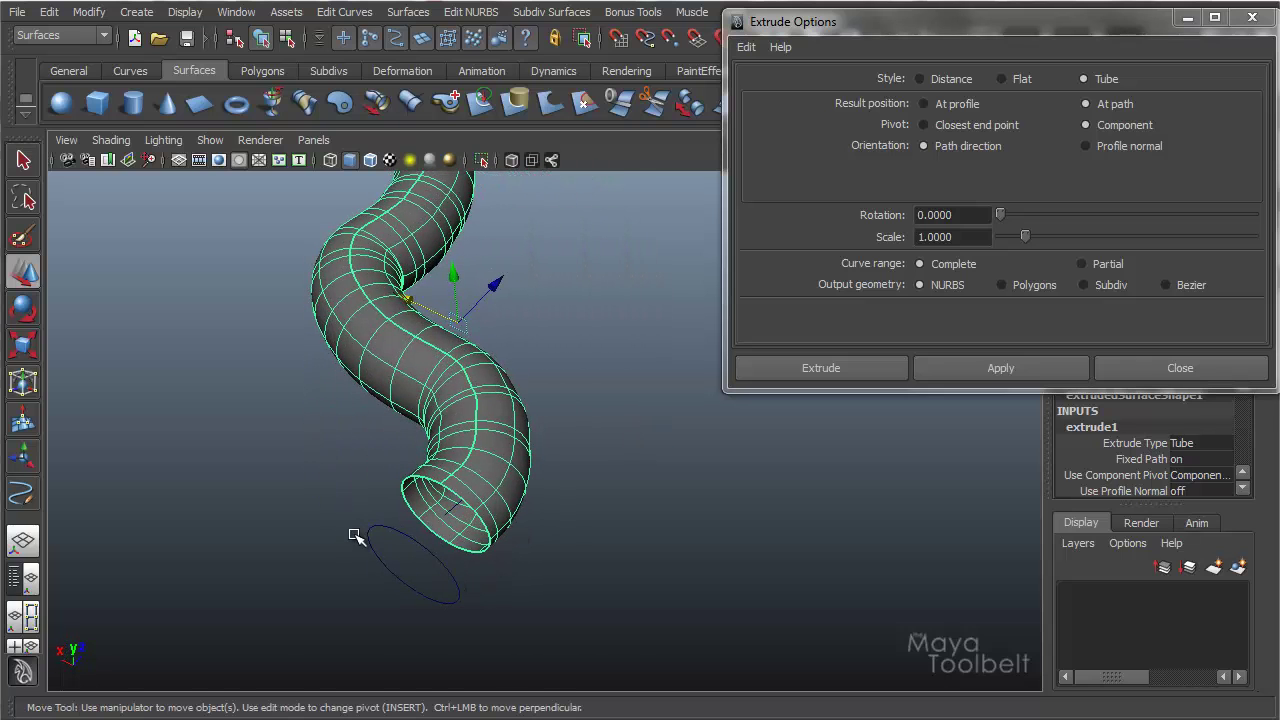
pyautogui.keyDown('alt'); pyautogui.moveTo(523, 457); pyautogui.dragTo(575, 400, button='middle'); pyautogui.keyUp('alt')
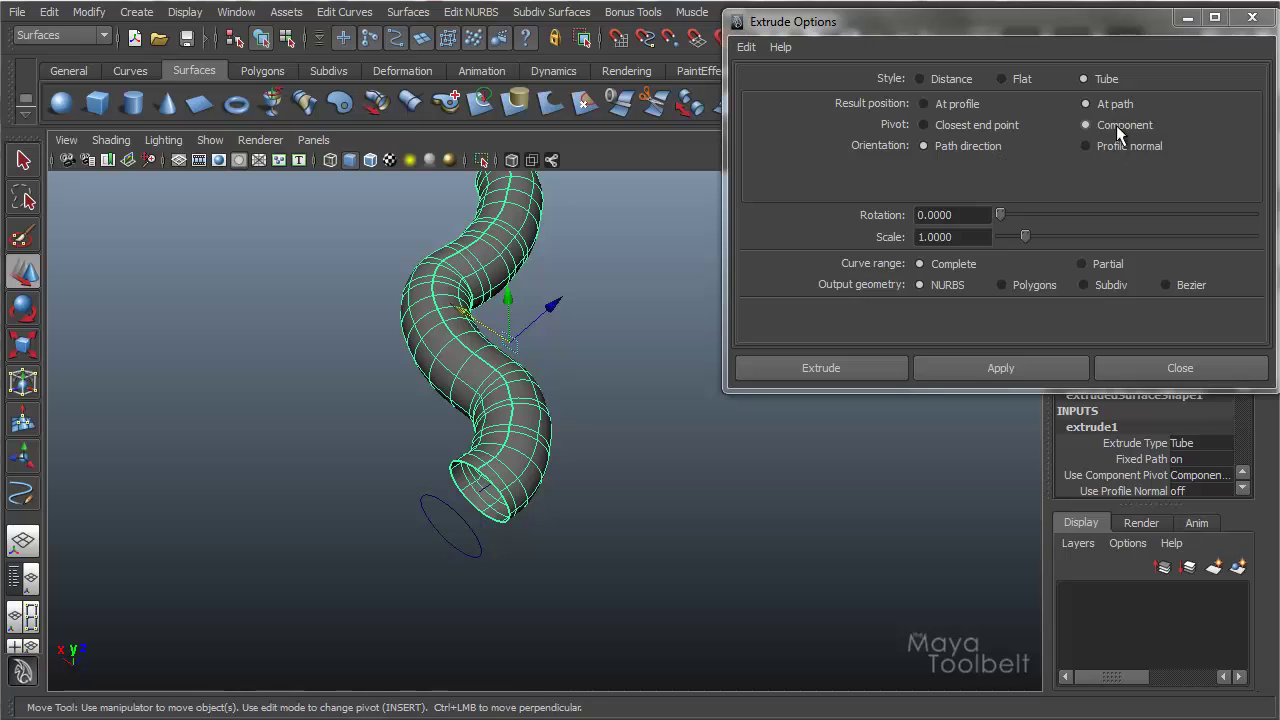
pyautogui.keyDown('alt'); pyautogui.moveTo(536, 466); pyautogui.dragTo(553, 445); pyautogui.keyUp('alt')
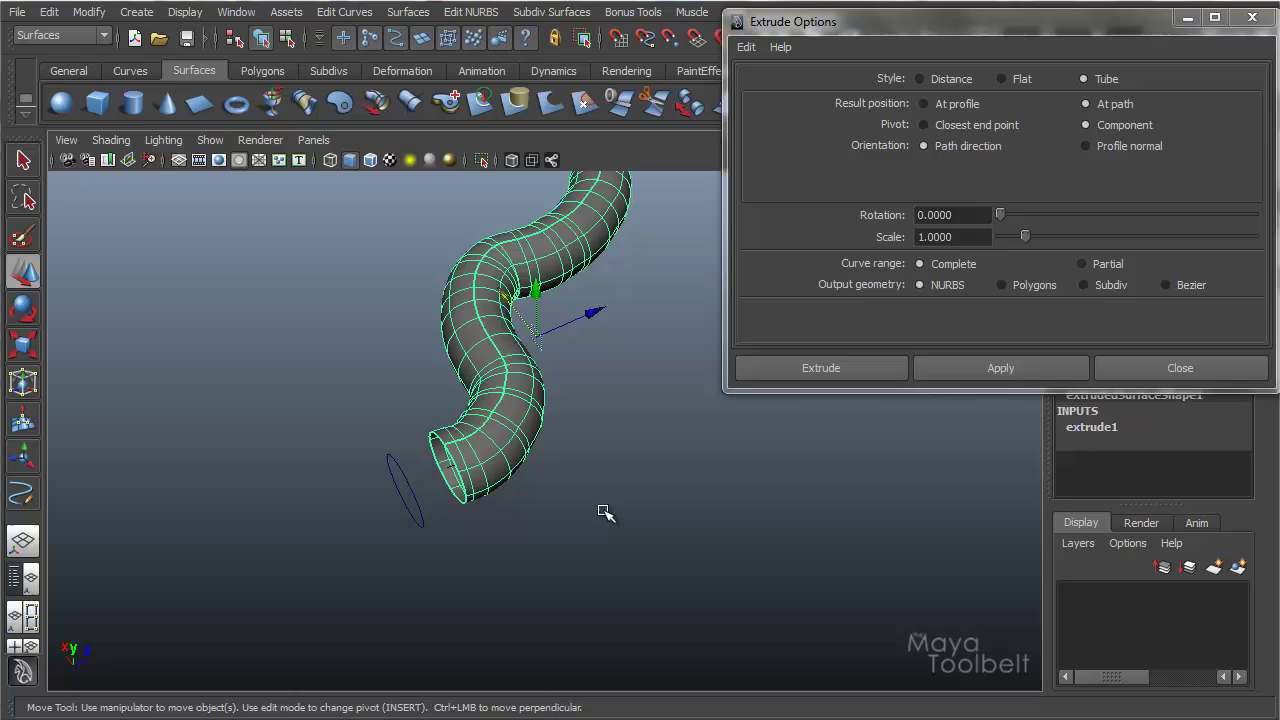
# Delete the path-direction tube and move the profile circle off to the left
pyautogui.press('Delete')
pyautogui.click(390, 490)
pyautogui.moveTo(408, 491); pyautogui.dragTo(141, 405)
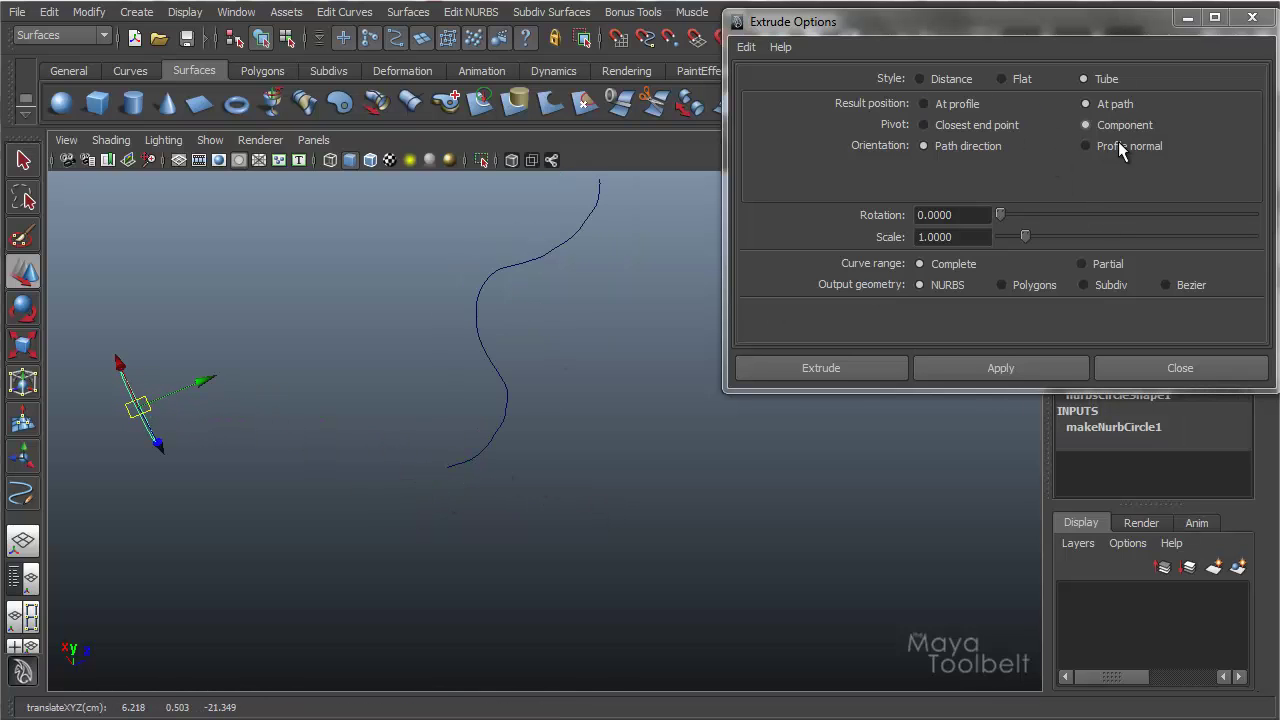
# Extrude a tube from the offset circle with Component pivot, then undo it
pyautogui.keyDown('alt'); pyautogui.moveTo(650, 280); pyautogui.dragTo(540, 320); pyautogui.keyUp('alt')
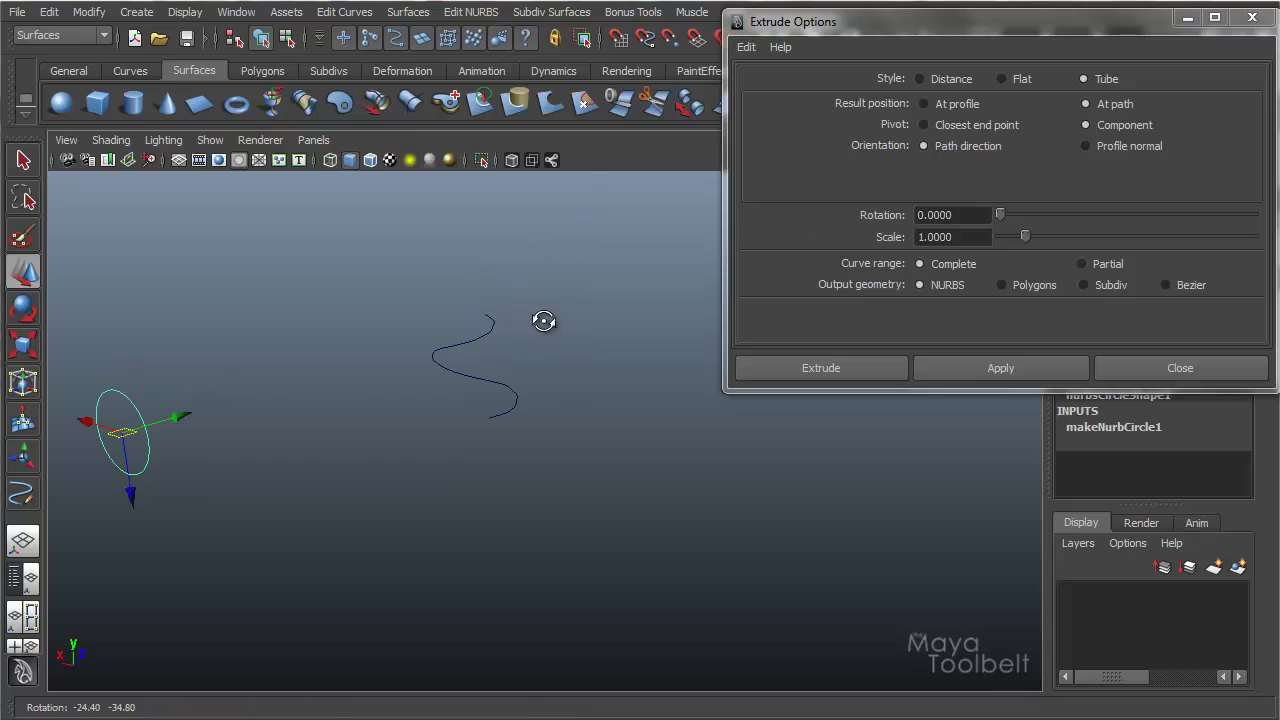
pyautogui.keyDown('shift'); pyautogui.click(515, 405); pyautogui.keyUp('shift')
pyautogui.keyDown('alt'); pyautogui.moveTo(515, 405); pyautogui.dragTo(451, 449); pyautogui.keyUp('alt')
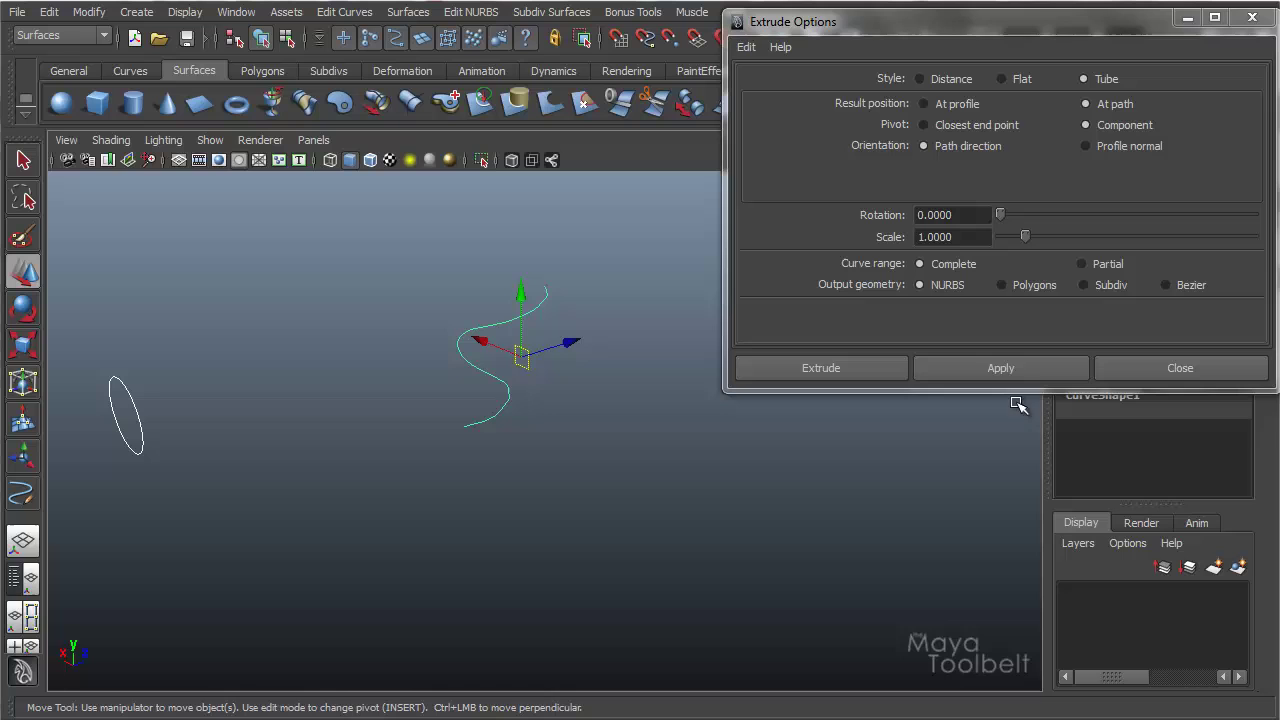
pyautogui.click(1028, 367)
pyautogui.keyDown('alt'); pyautogui.moveTo(449, 418); pyautogui.dragTo(611, 543); pyautogui.keyUp('alt')
pyautogui.keyDown('alt'); pyautogui.moveTo(409, 209); pyautogui.dragTo(565, 405); pyautogui.keyUp('alt')
pyautogui.hotkey('ctrl', 'z')
pyautogui.hotkey('ctrl', 'z')
pyautogui.hotkey('ctrl', 'z')
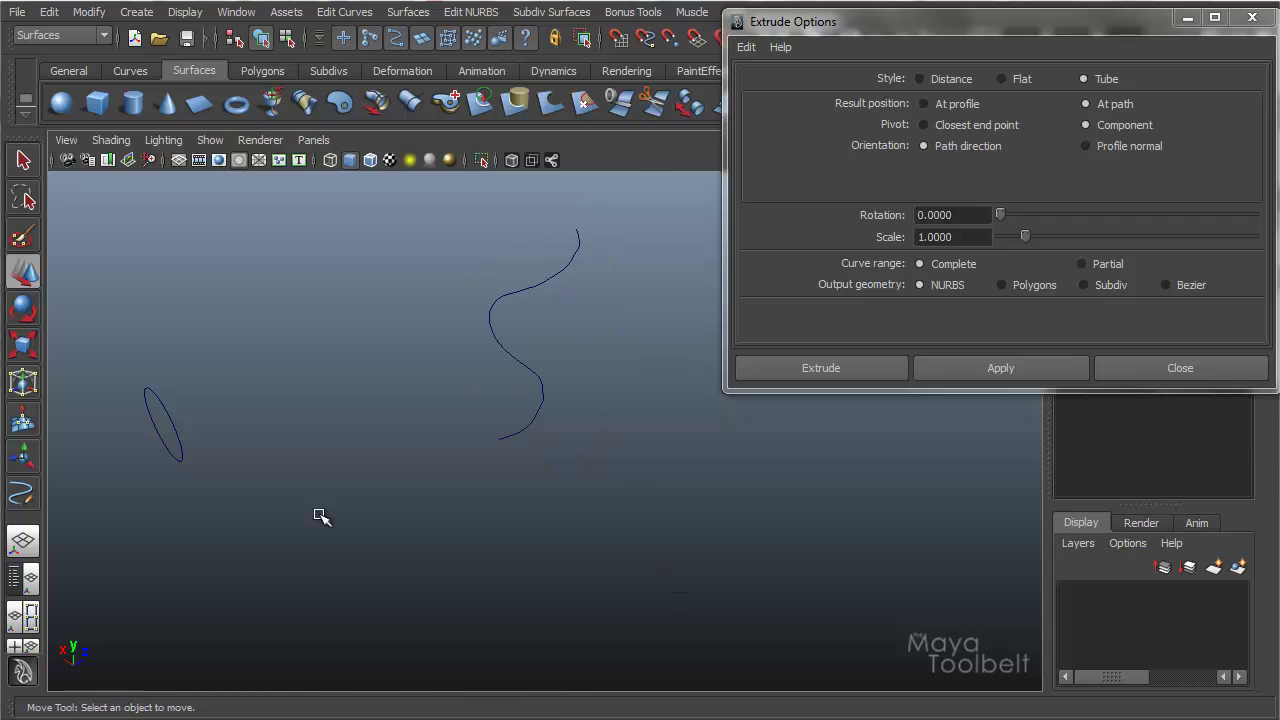
# Re-extrude with Pivot set to Closest end point, then delete the resulting surfaces
pyautogui.click(971, 125)
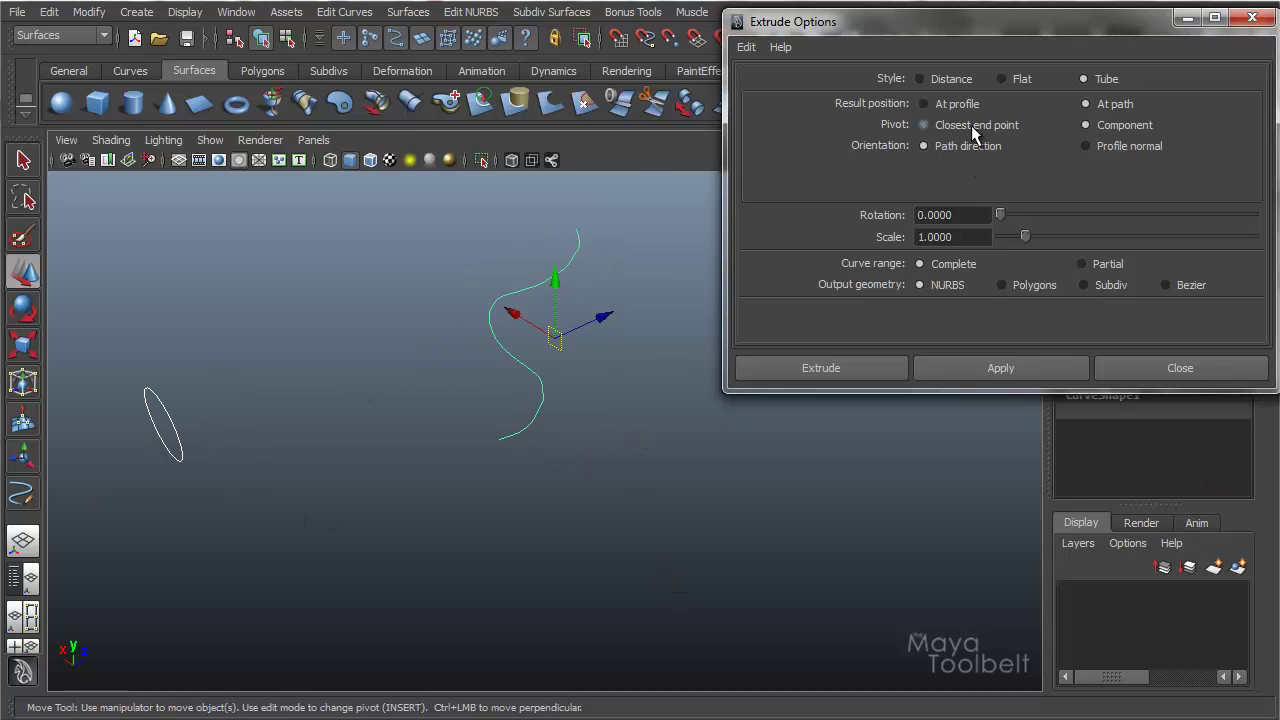
pyautogui.click(1001, 370)
pyautogui.keyDown('alt'); pyautogui.moveTo(573, 501); pyautogui.dragTo(695, 510); pyautogui.keyUp('alt')
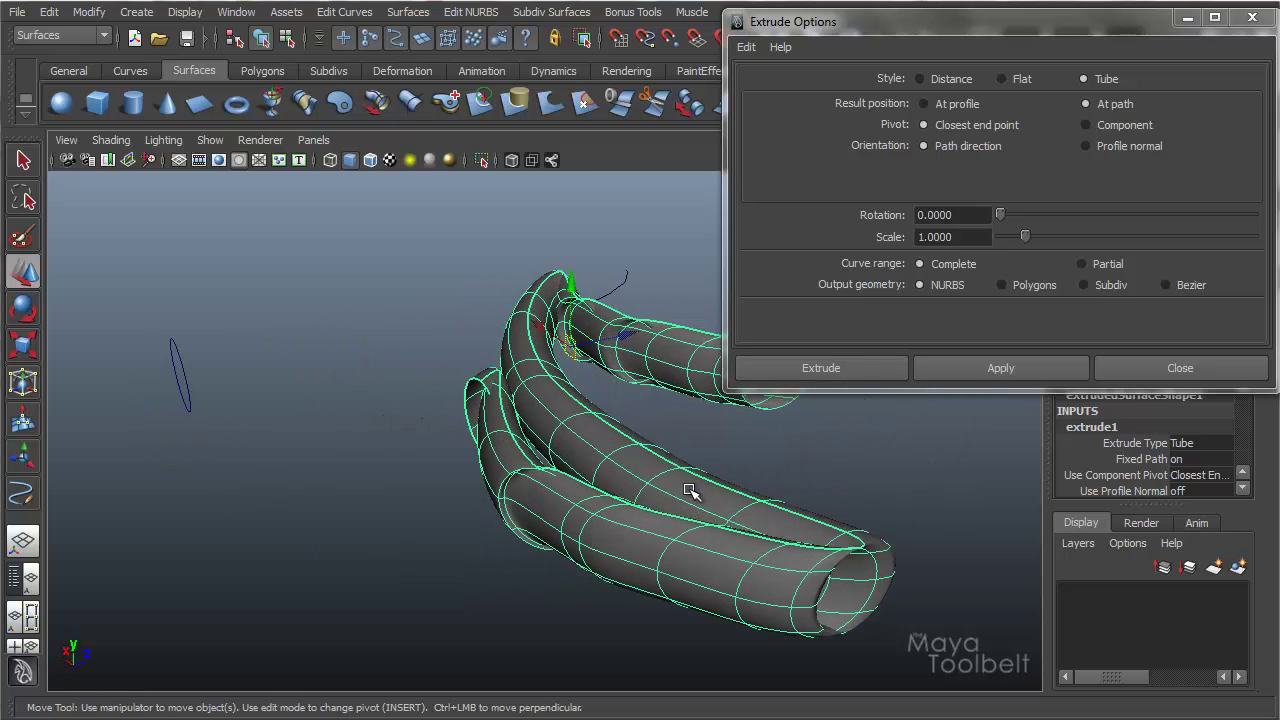
pyautogui.press('Delete')
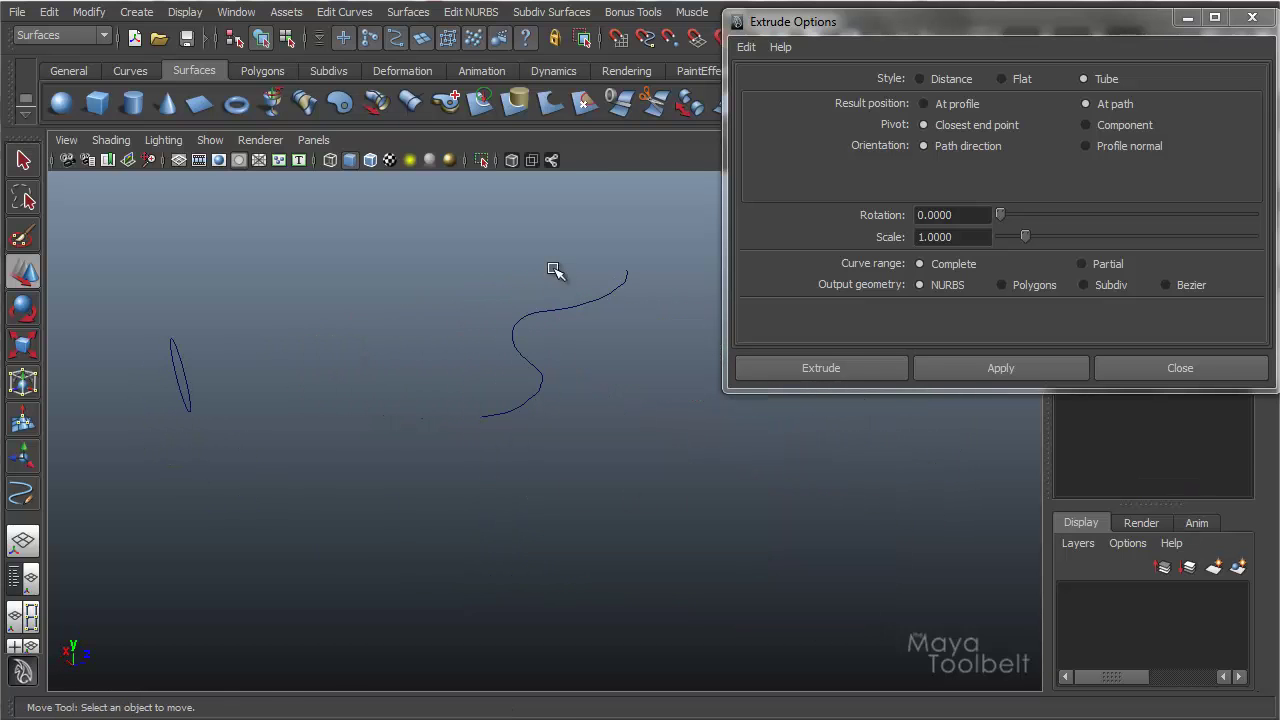
# Reset the Extrude options to defaults and extrude the circle along the S-curve
pyautogui.click(747, 50)
pyautogui.click(790, 86)
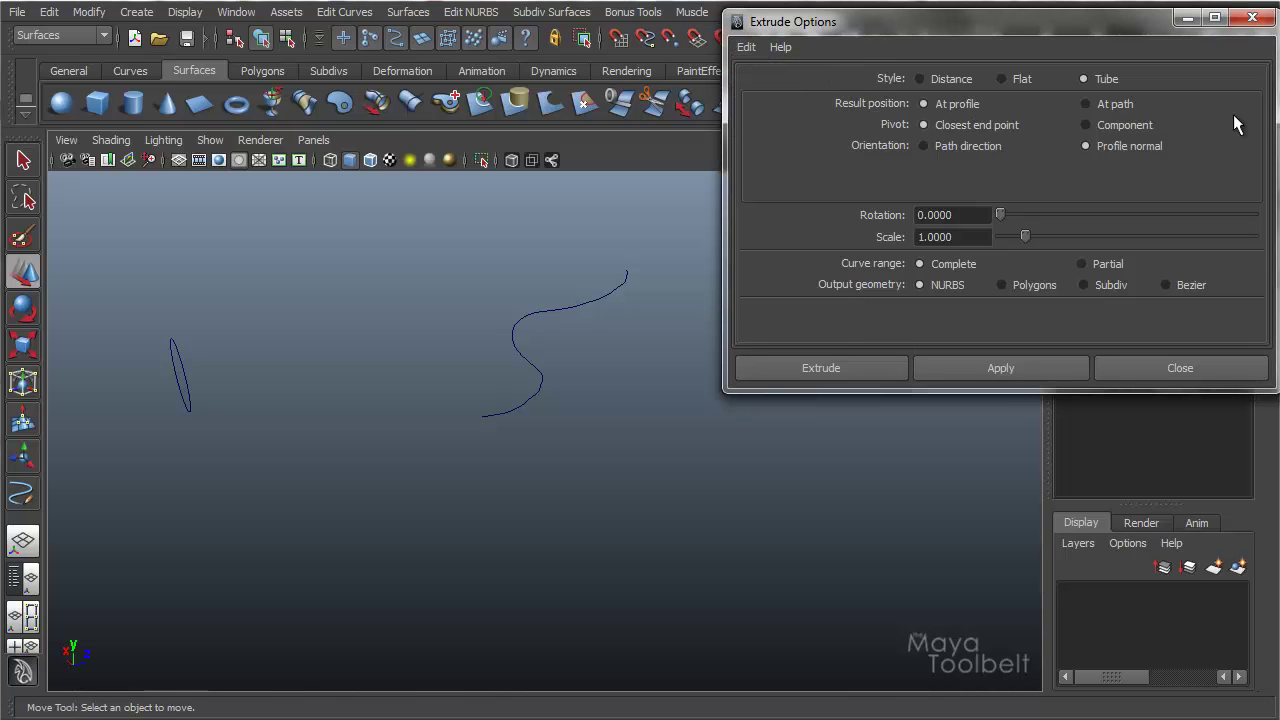
pyautogui.click(186, 404)
pyautogui.keyDown('shift'); pyautogui.click(535, 392); pyautogui.keyUp('shift')
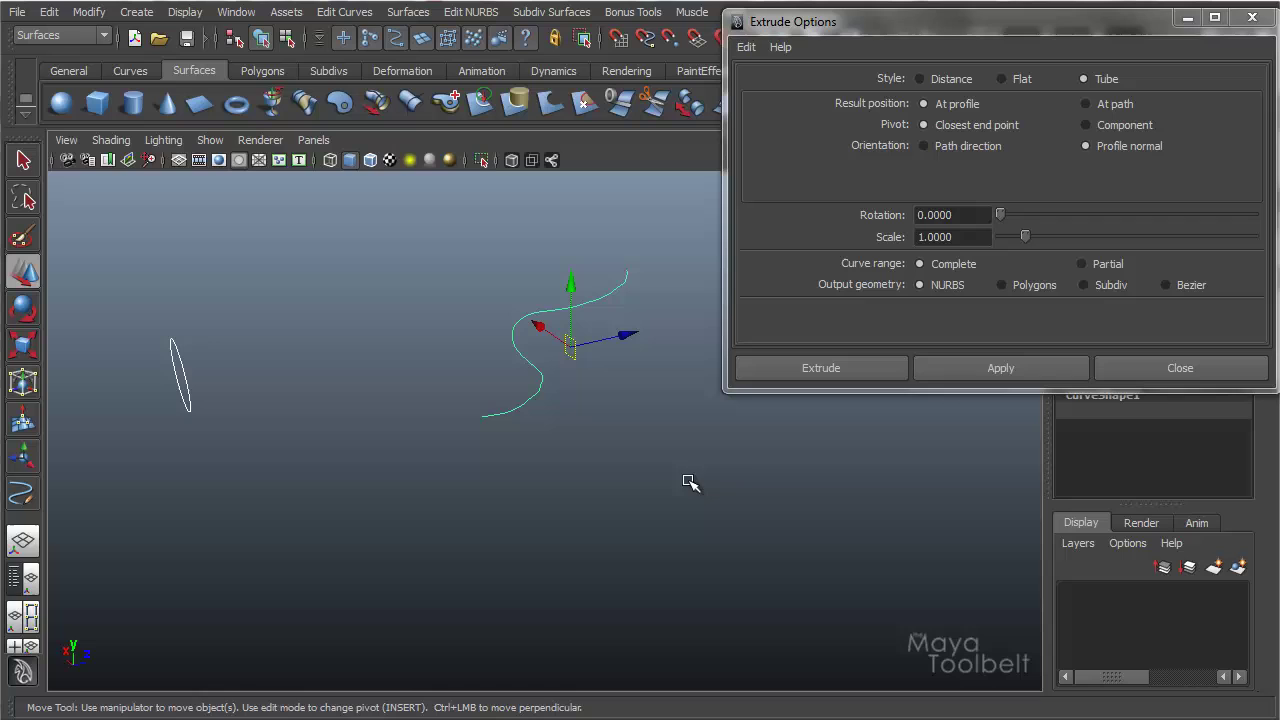
pyautogui.click(1025, 370)
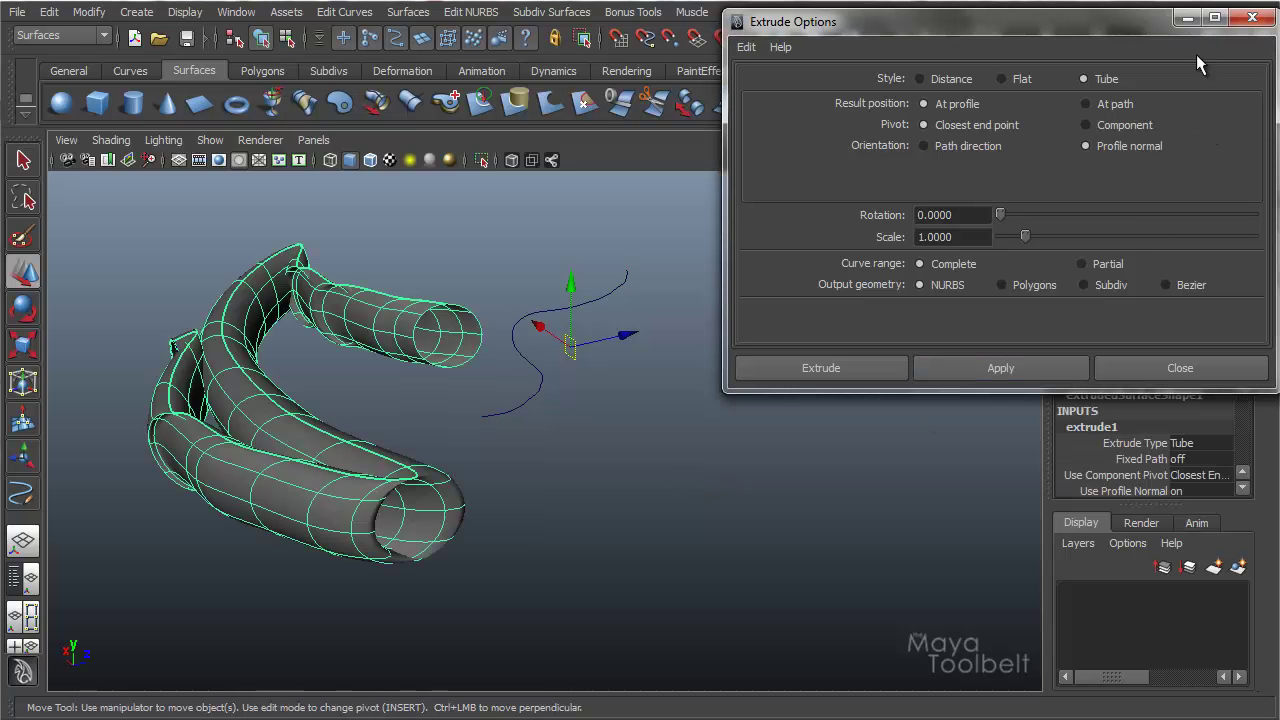
pyautogui.click(1185, 18)
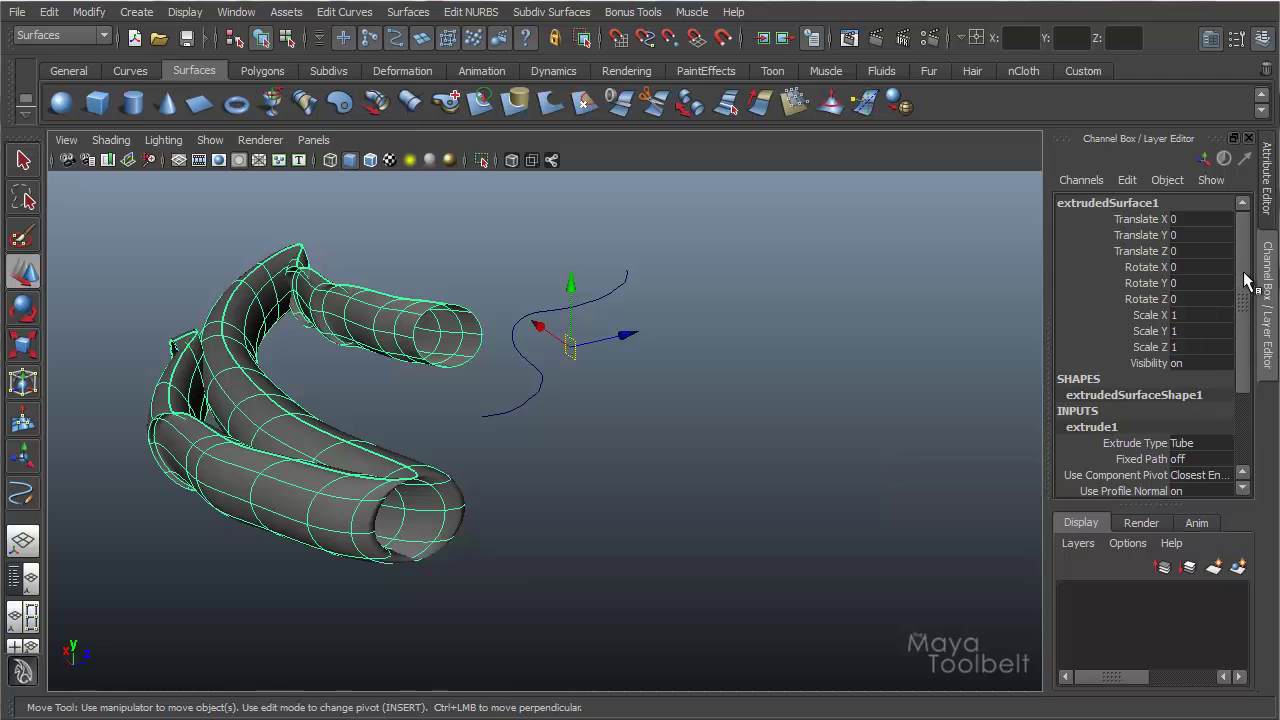
pyautogui.moveTo(1244, 280); pyautogui.dragTo(1246, 358)
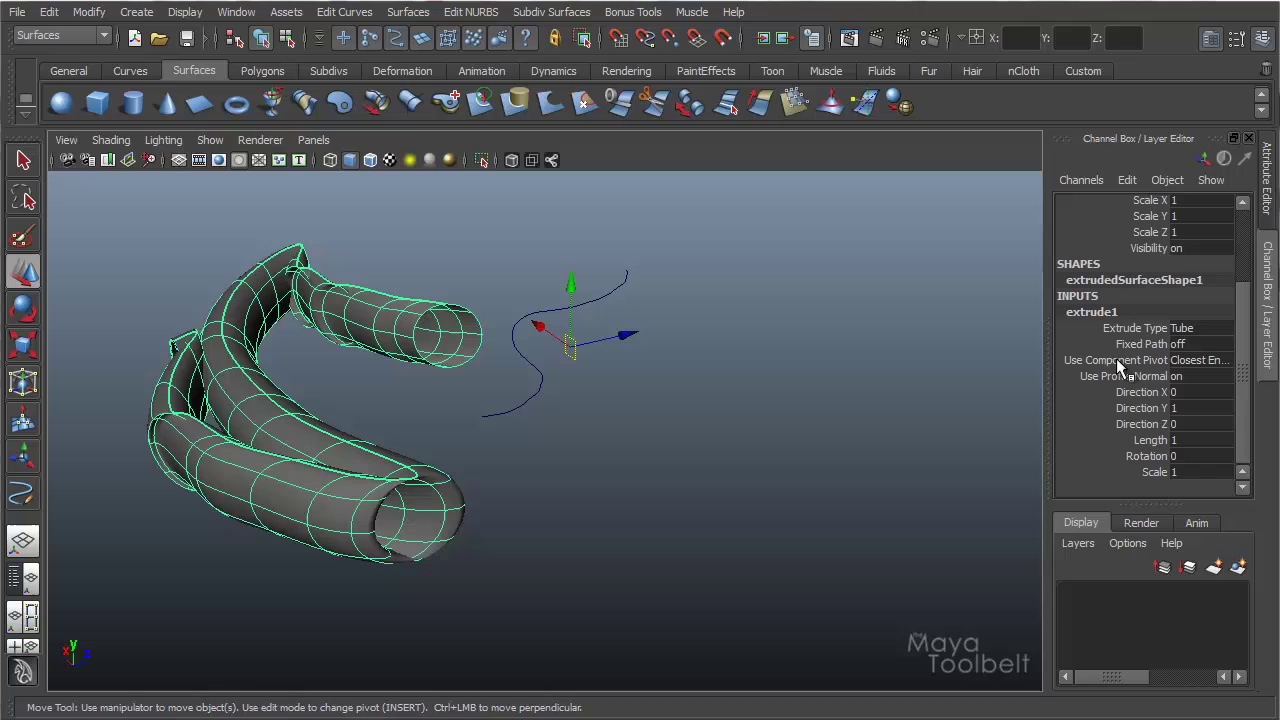
# Try Component, bounding-box and Closest Endpoint pivots on extrude1, ending on Component Pivot
pyautogui.click(1202, 361)
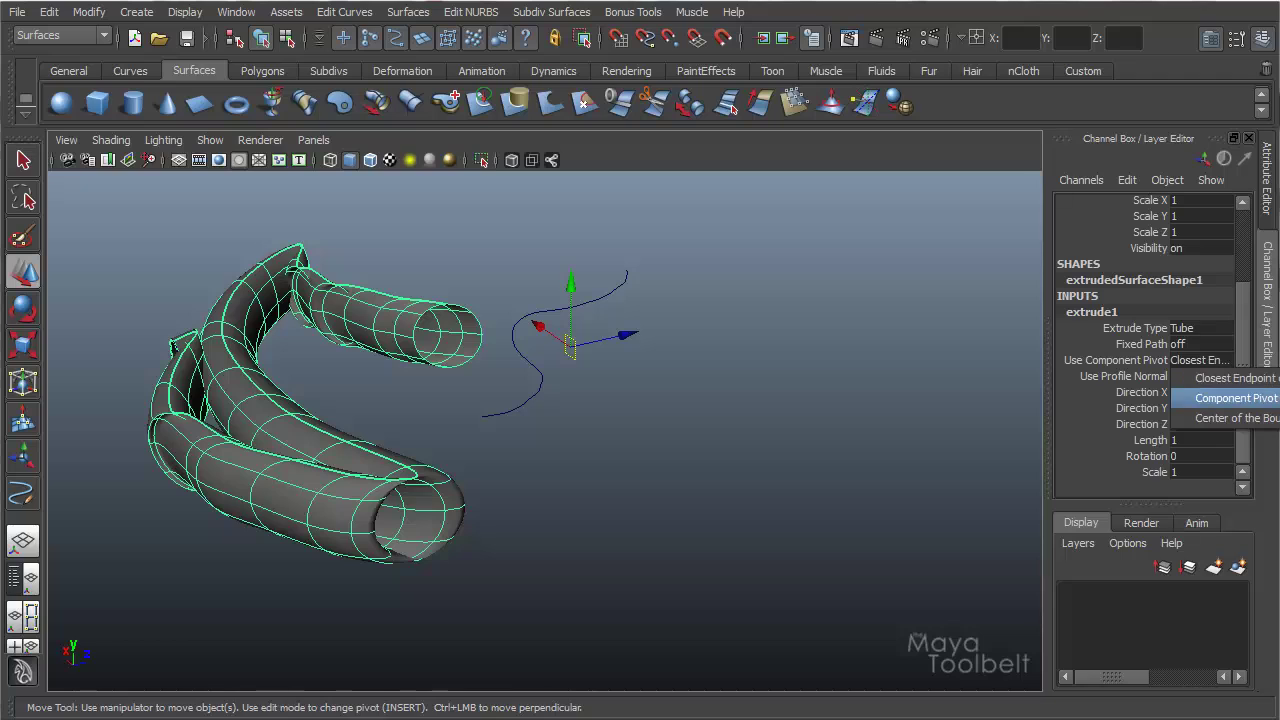
pyautogui.click(1240, 398)
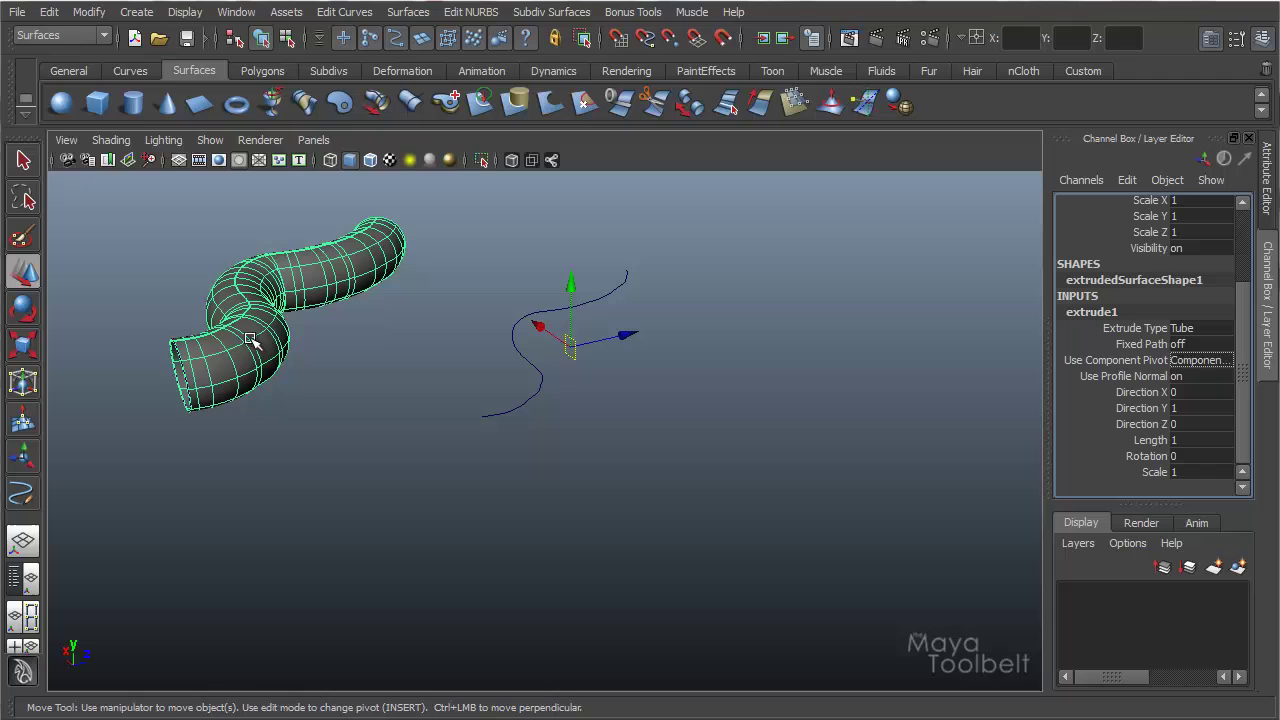
pyautogui.click(1198, 361)
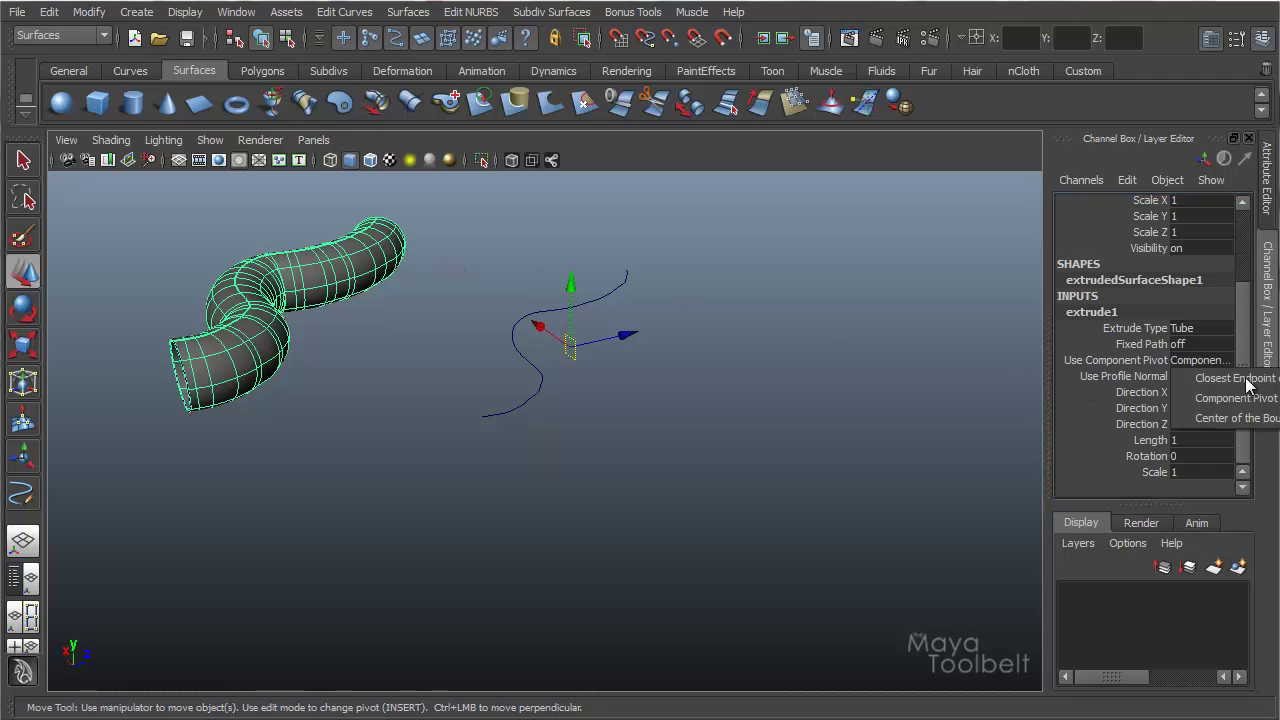
pyautogui.click(1257, 428)
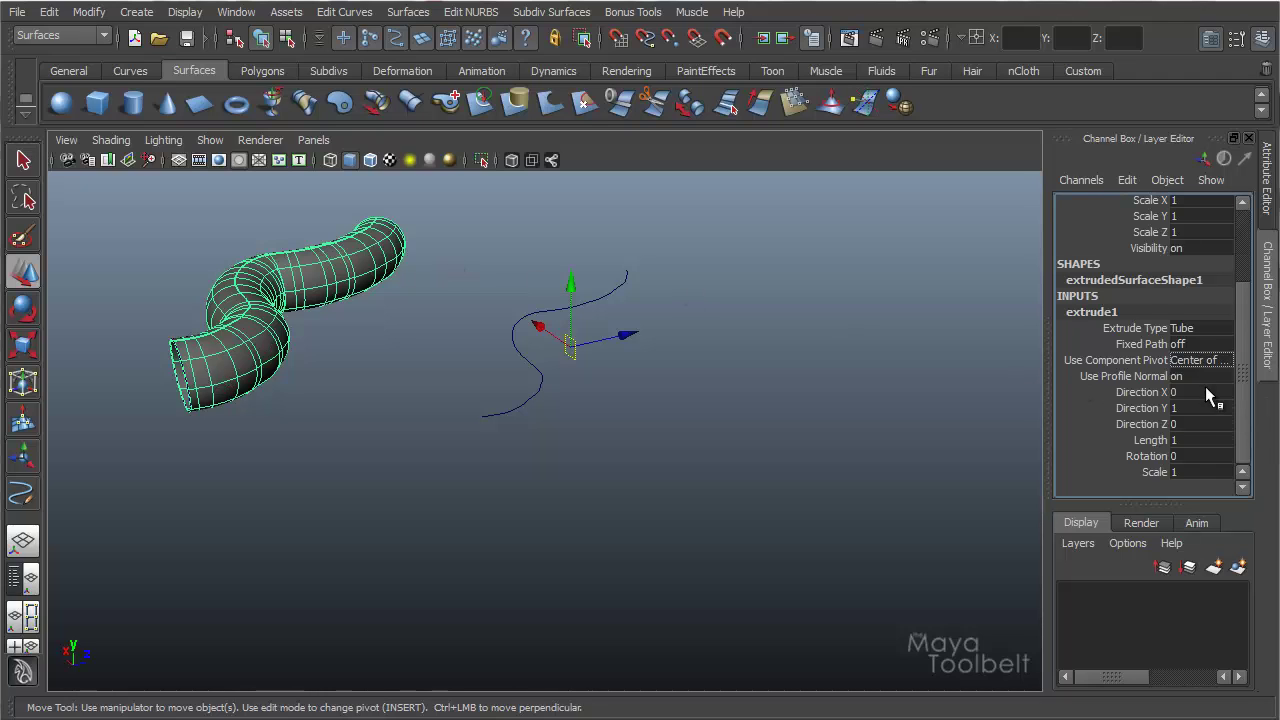
pyautogui.click(1197, 361)
pyautogui.click(1231, 378)
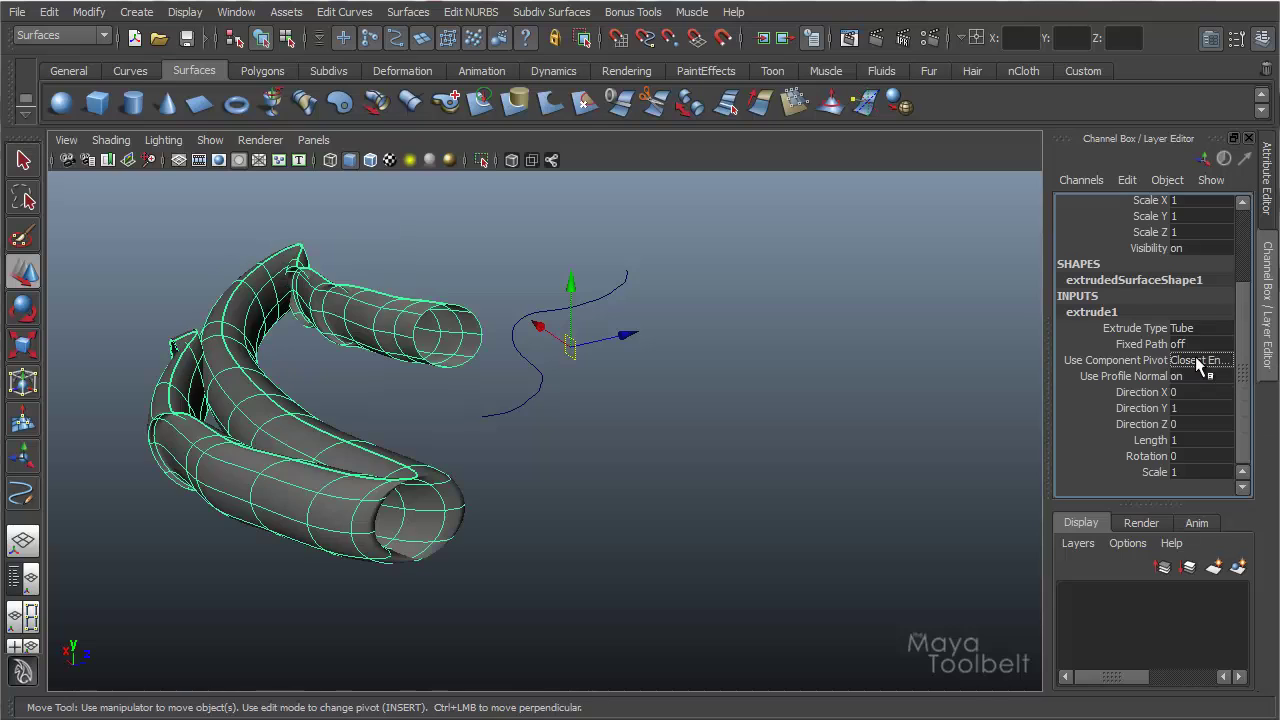
pyautogui.click(1231, 363)
pyautogui.click(1238, 398)
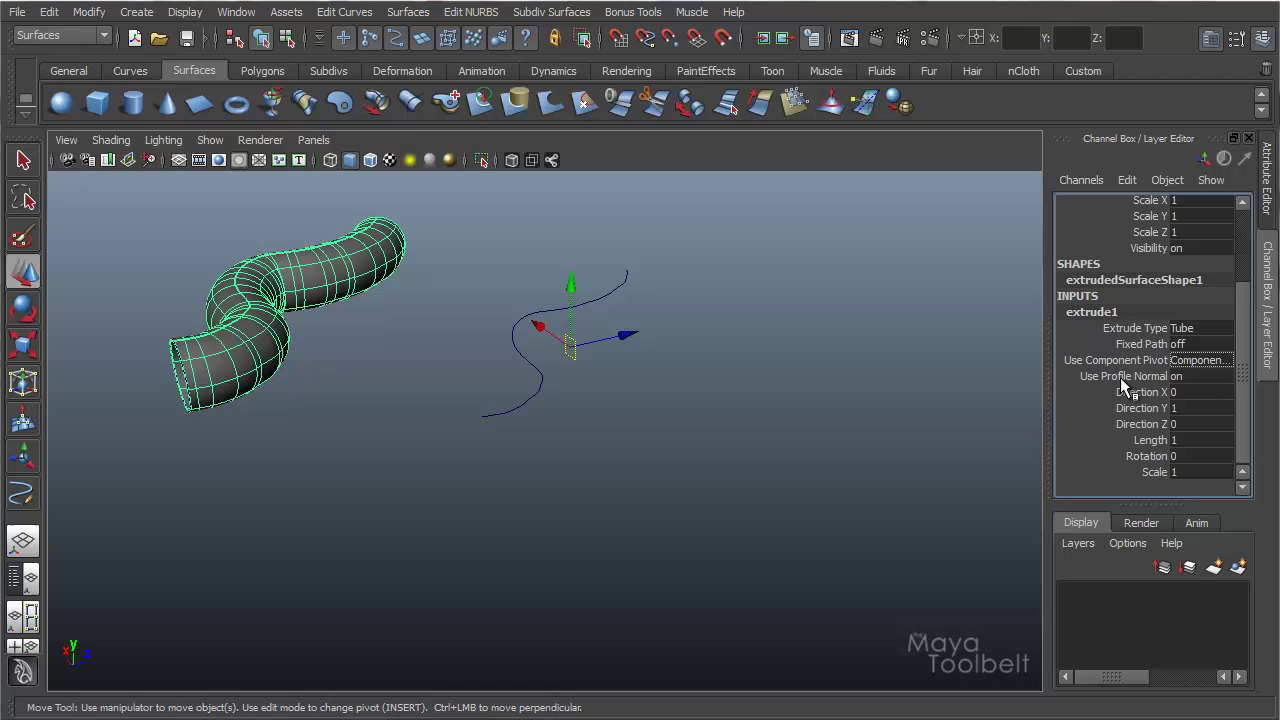
# Toggle extrude1's Use Profile Normal off and back on
pyautogui.doubleClick(1199, 376)
pyautogui.write('off')
pyautogui.press('Return')
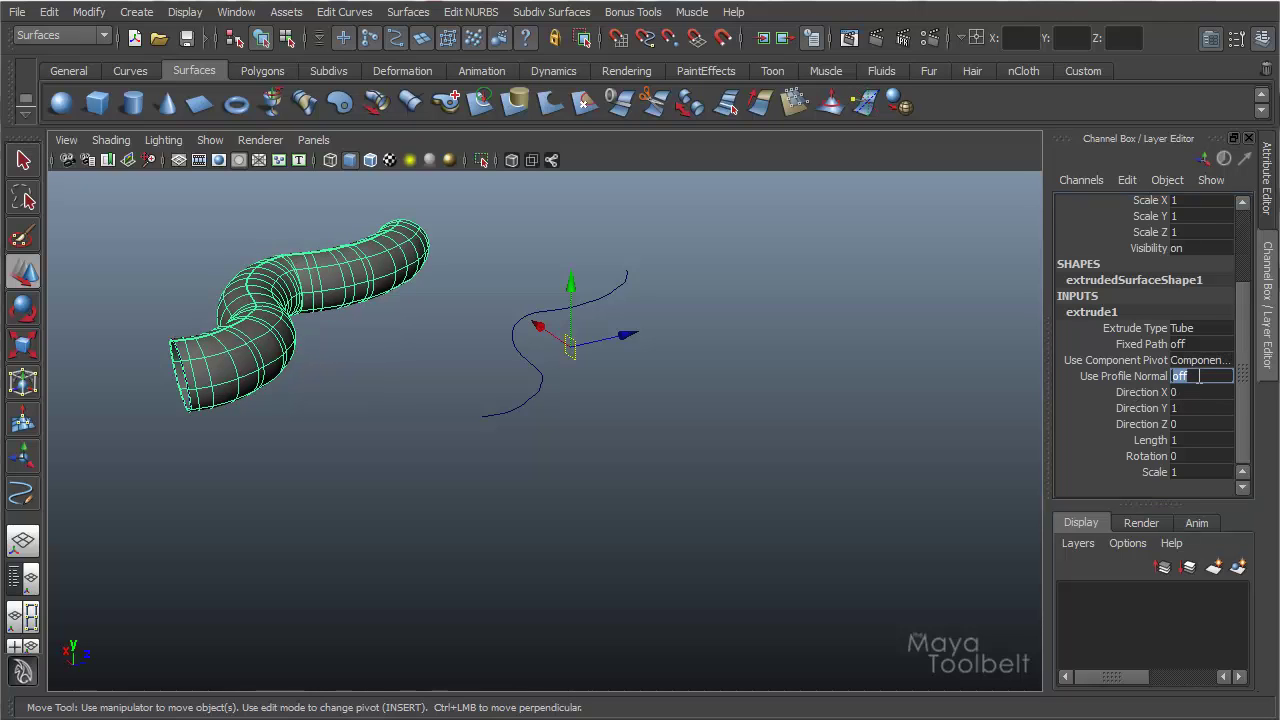
pyautogui.write('on')
pyautogui.press('Return')
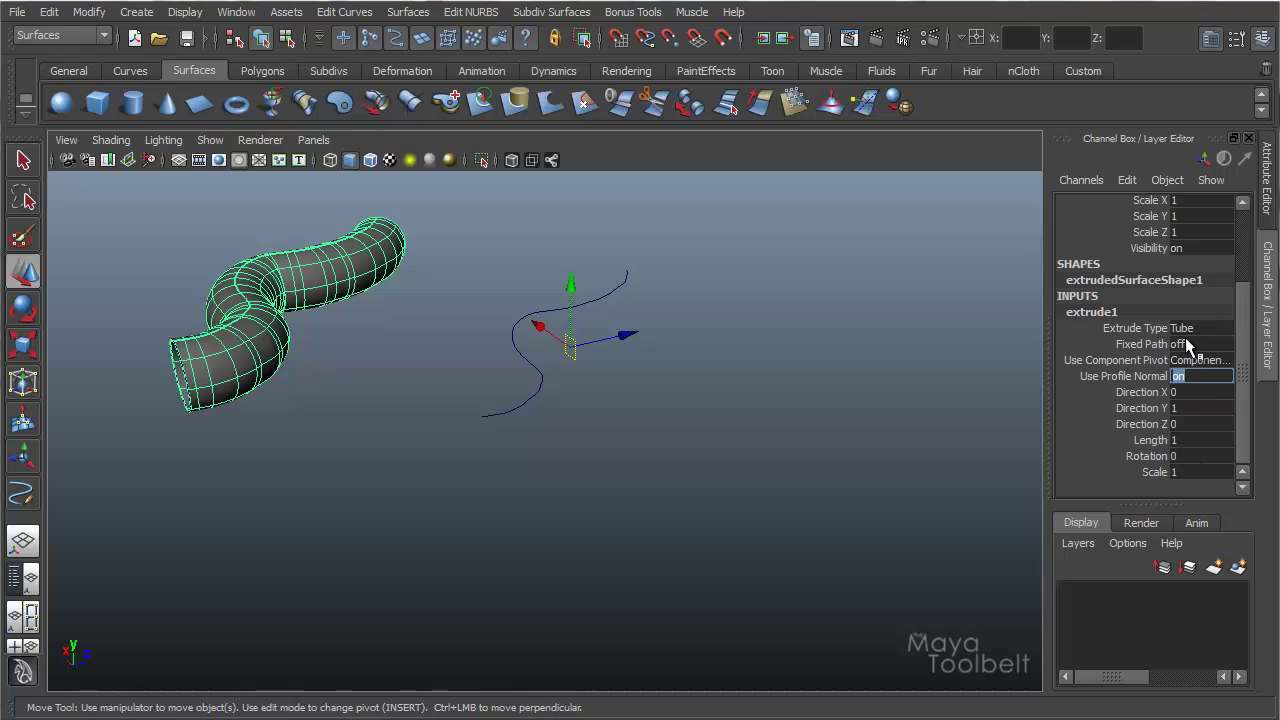
# Toggle extrude1's Fixed Path between 0 and 1 to compare, leaving it at 1
pyautogui.click(1188, 344)
pyautogui.press('Return')
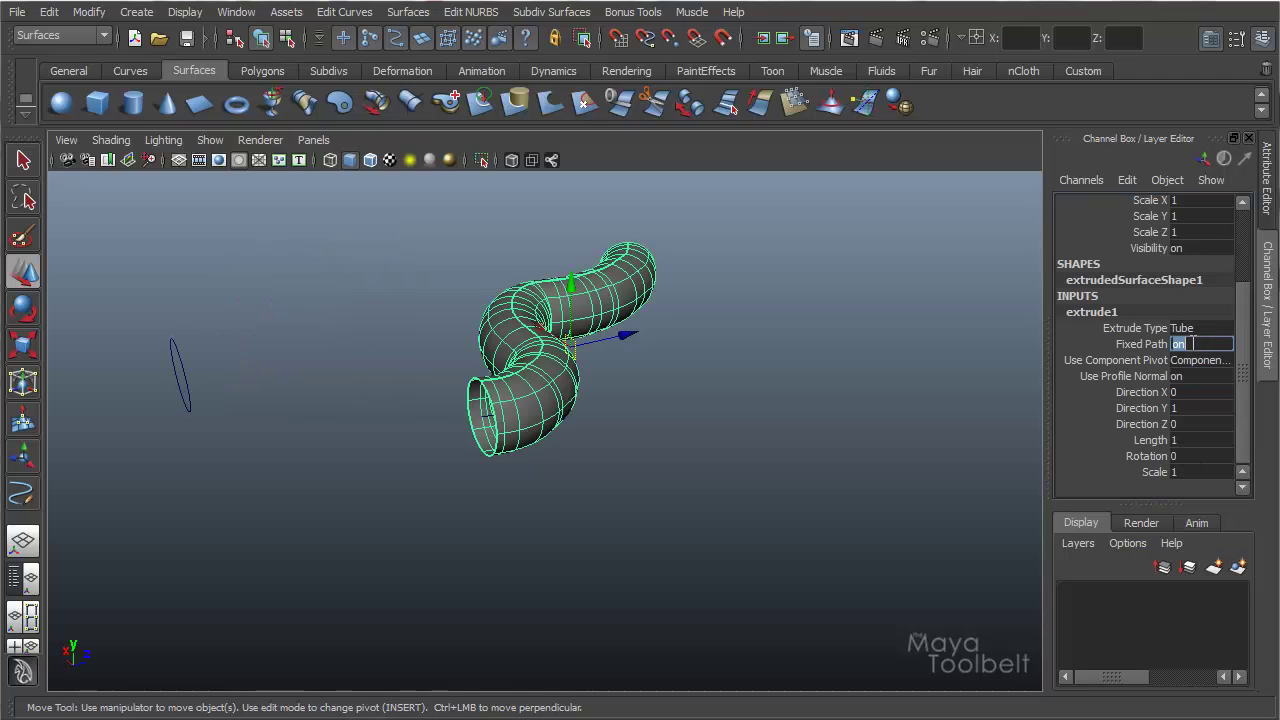
pyautogui.write('0')
pyautogui.press('Return')
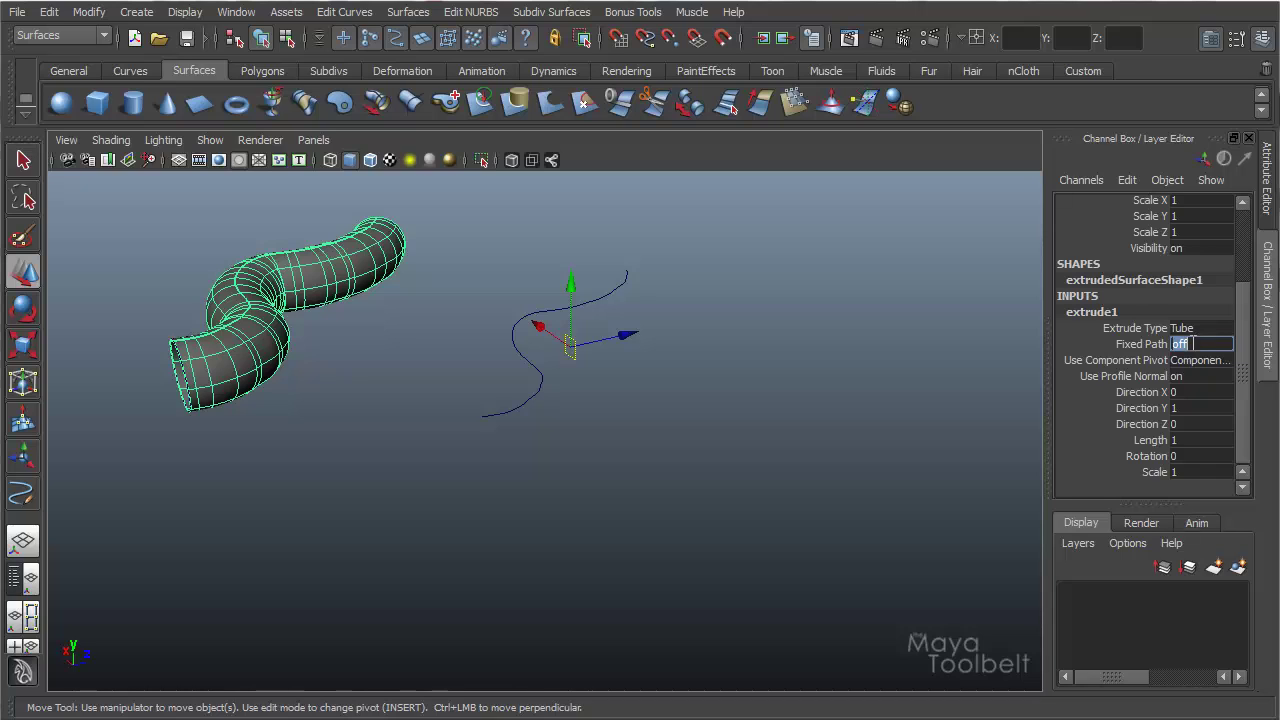
pyautogui.press('Return')
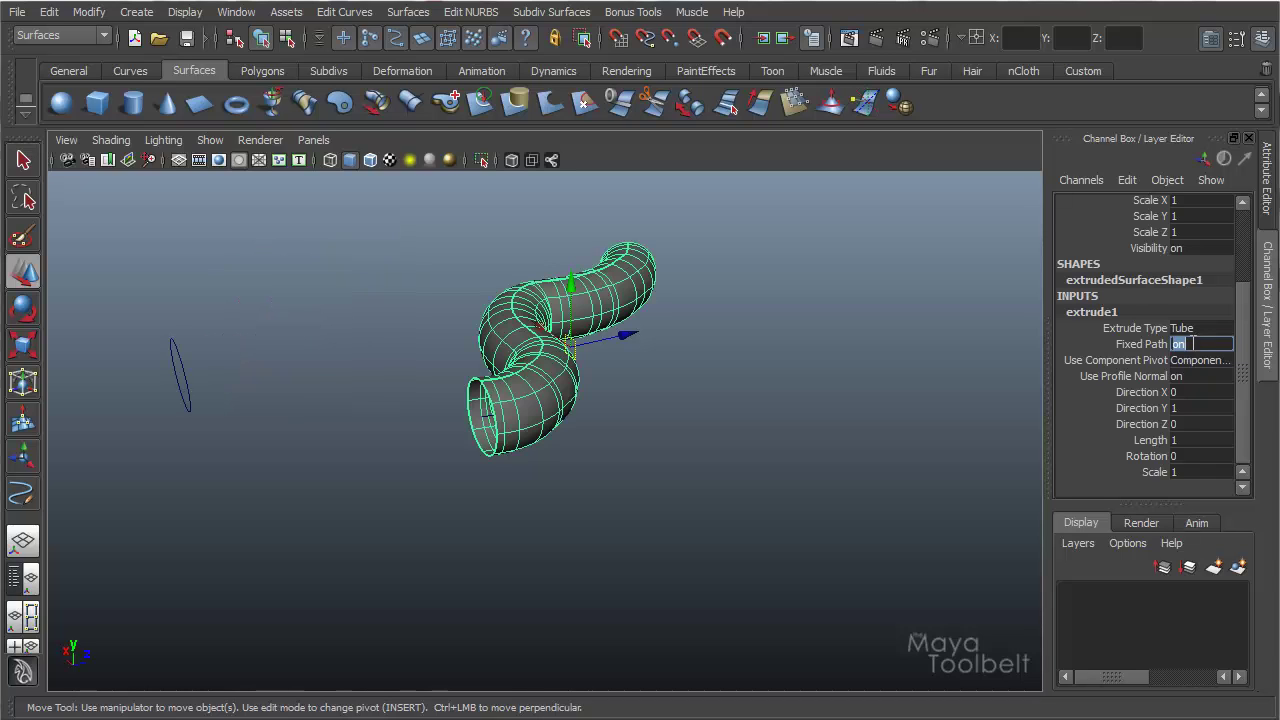
pyautogui.write('0')
pyautogui.press('Return')
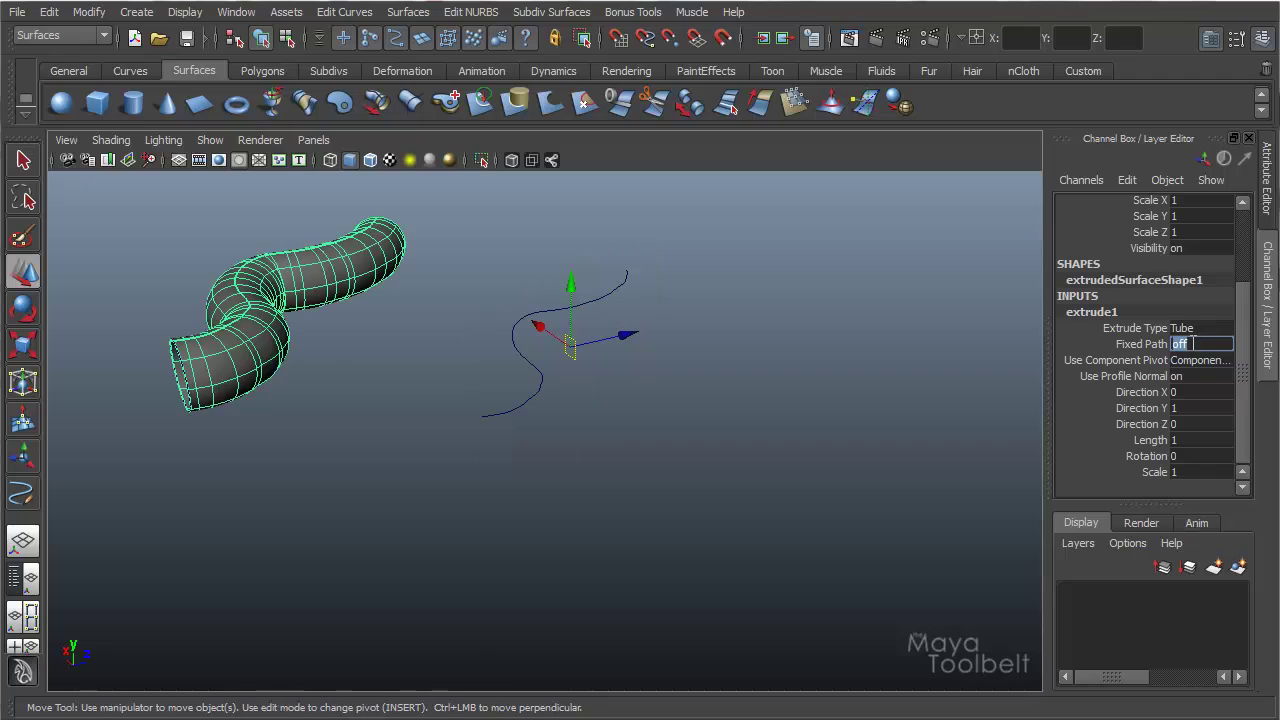
pyautogui.press('Return')
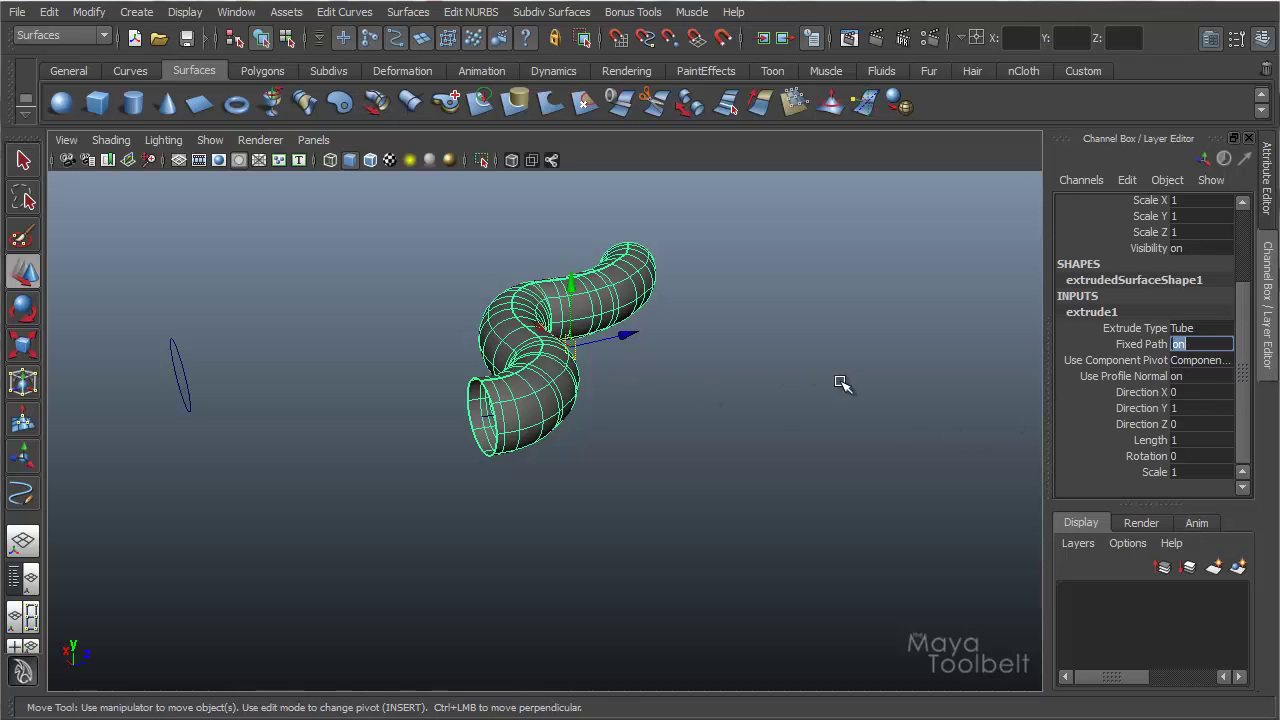
pyautogui.keyDown('alt'); pyautogui.moveTo(550, 424); pyautogui.dragTo(522, 468, button='right'); pyautogui.keyUp('alt')
pyautogui.keyDown('alt'); pyautogui.moveTo(522, 468); pyautogui.dragTo(655, 405); pyautogui.keyUp('alt')
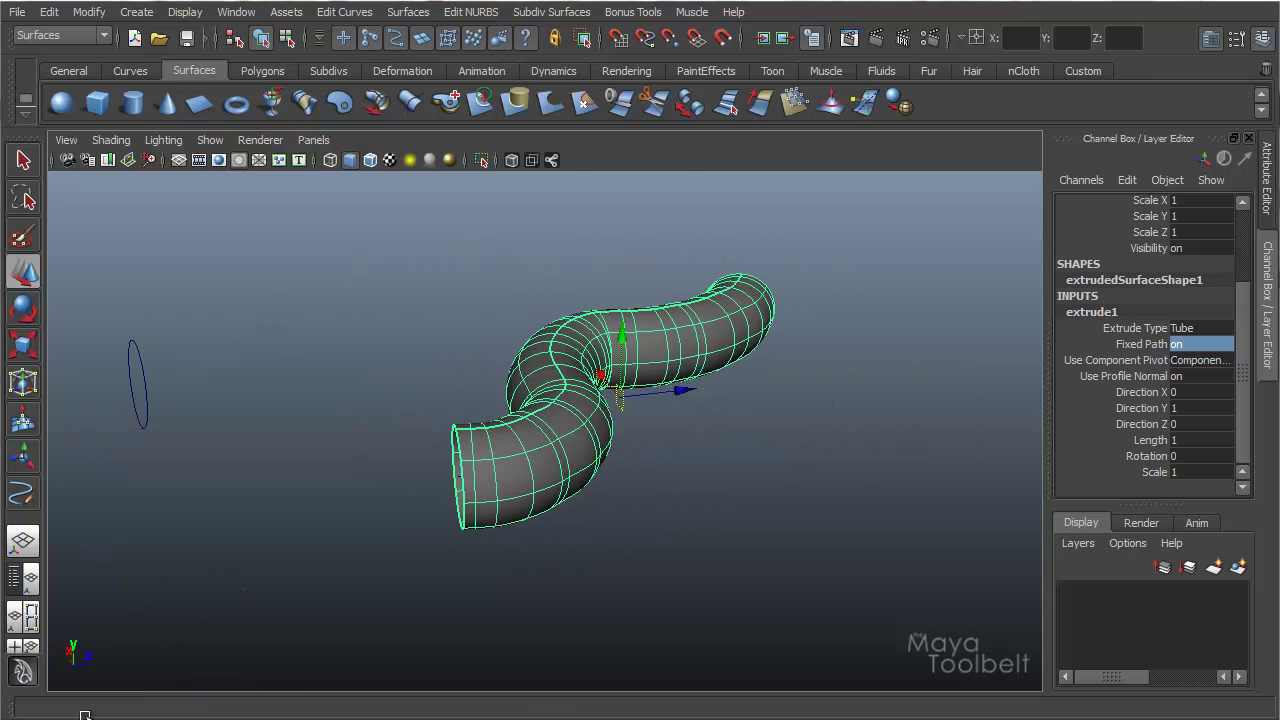
pyautogui.doubleClick(730, 105)
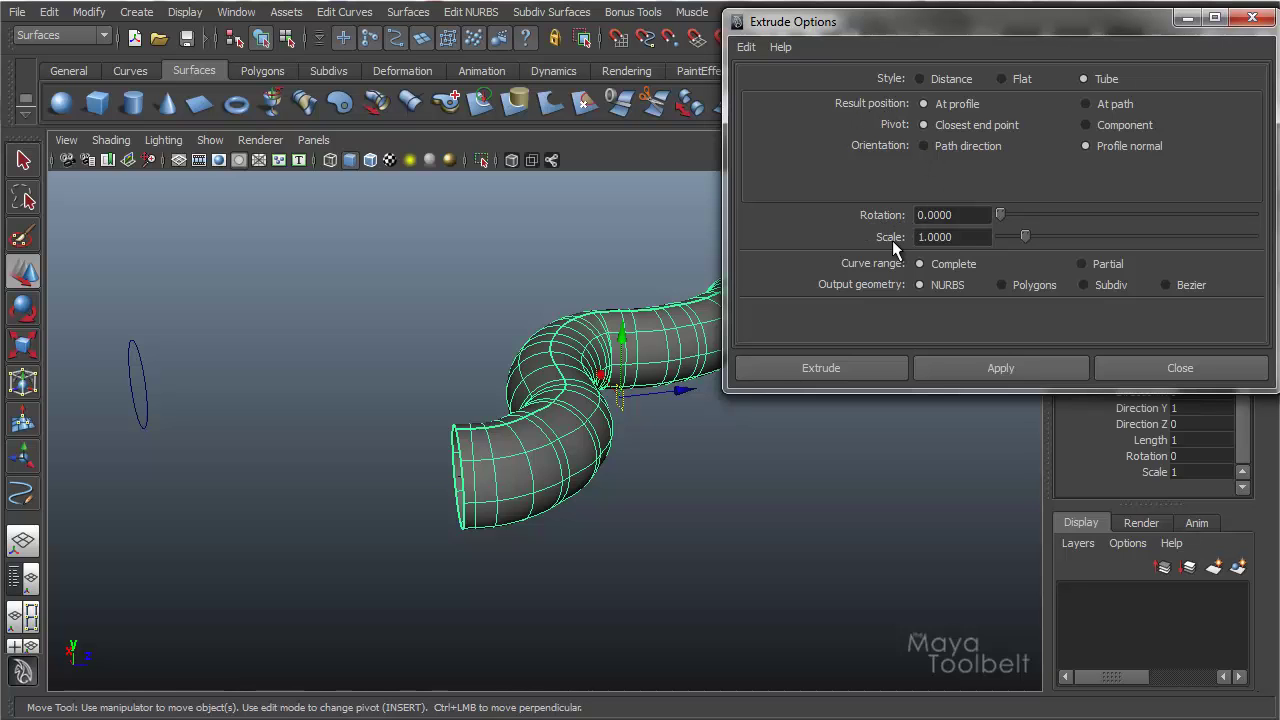
pyautogui.click(1192, 20)
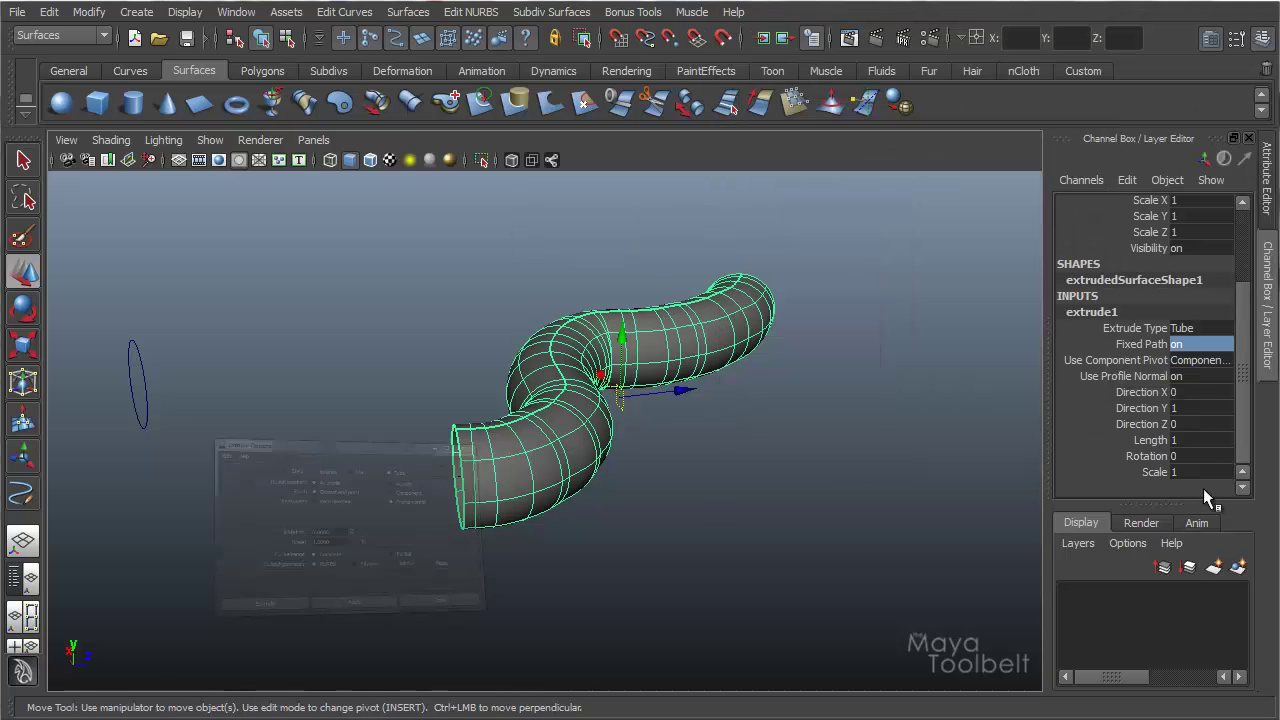
# Twist the tube by raising its extrude Rotation to about 122.61, then inspect it
pyautogui.click(1148, 456)
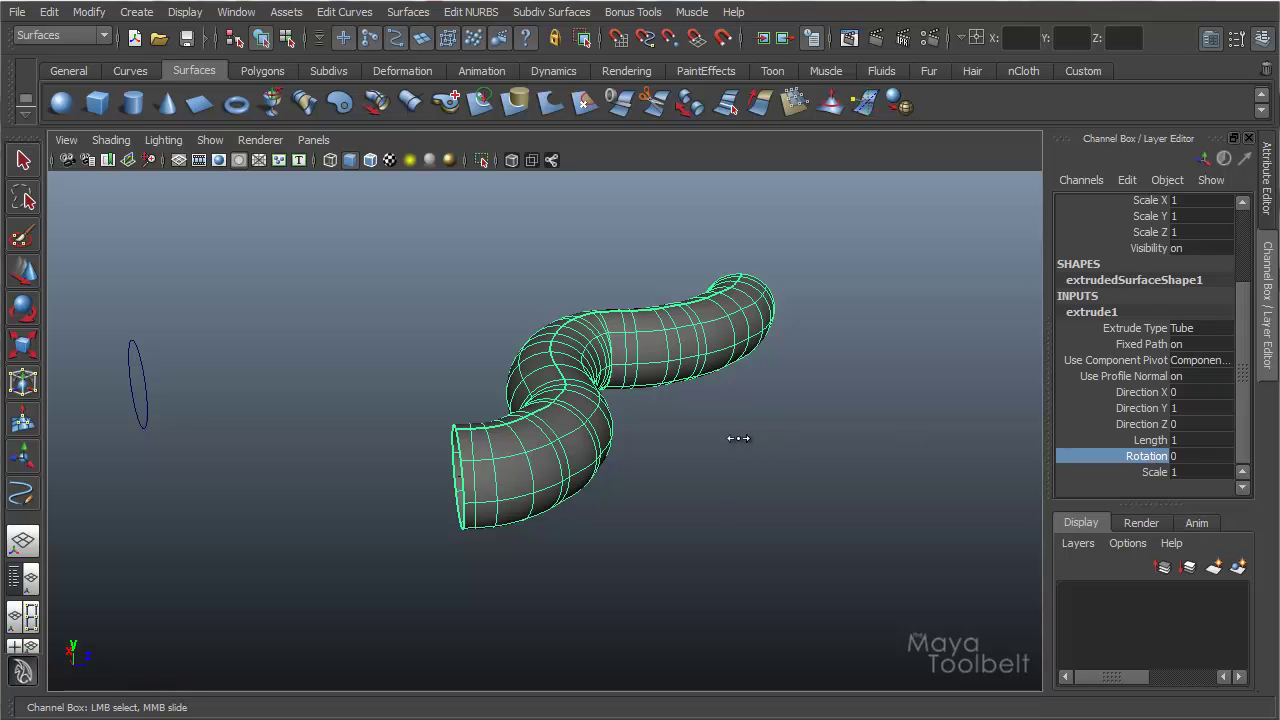
pyautogui.moveTo(738, 438); pyautogui.dragTo(751, 466, button='middle')
pyautogui.moveTo(751, 466)
pyautogui.keyDown('alt'); pyautogui.mouseDown()
pyautogui.moveTo(790, 481)
pyautogui.moveTo(772, 478)
pyautogui.mouseUp(); pyautogui.keyUp('alt')
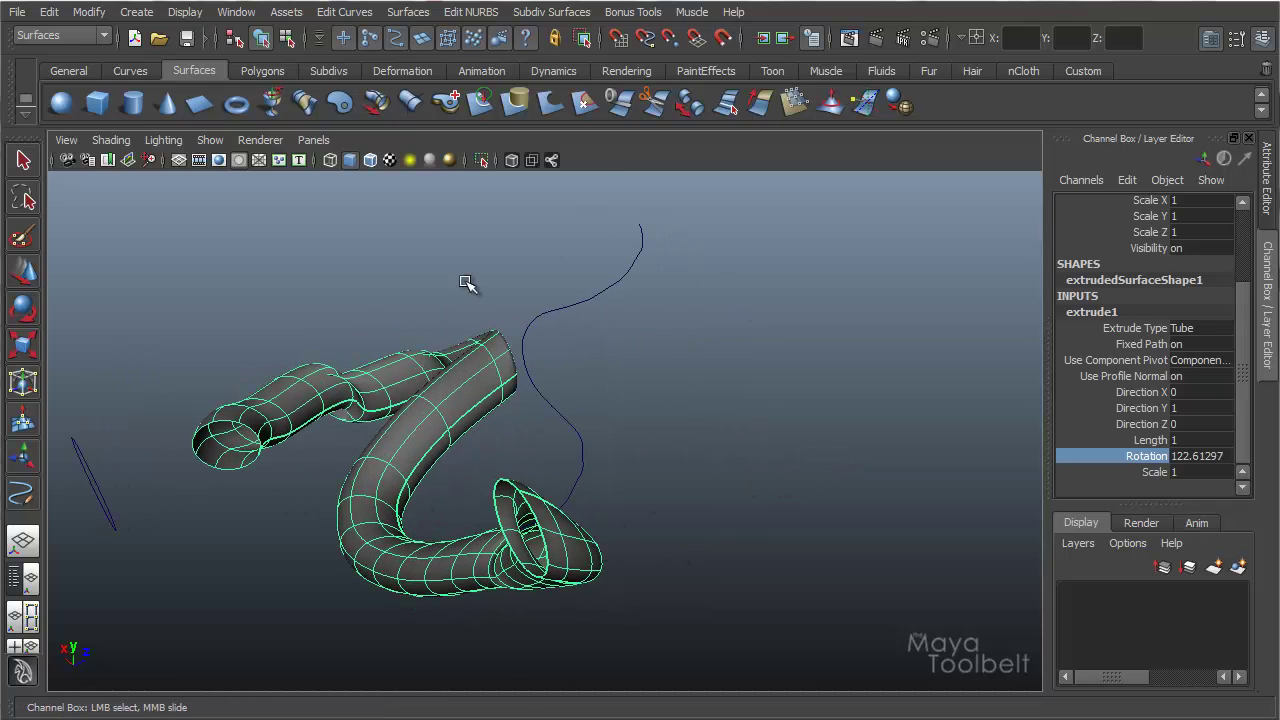
pyautogui.keyDown('alt'); pyautogui.moveTo(534, 351); pyautogui.dragTo(760, 380); pyautogui.keyUp('alt')
pyautogui.keyDown('alt'); pyautogui.moveTo(760, 380); pyautogui.dragTo(720, 443, button='right'); pyautogui.keyUp('alt')
pyautogui.keyDown('alt'); pyautogui.moveTo(720, 443); pyautogui.dragTo(513, 449); pyautogui.keyUp('alt')
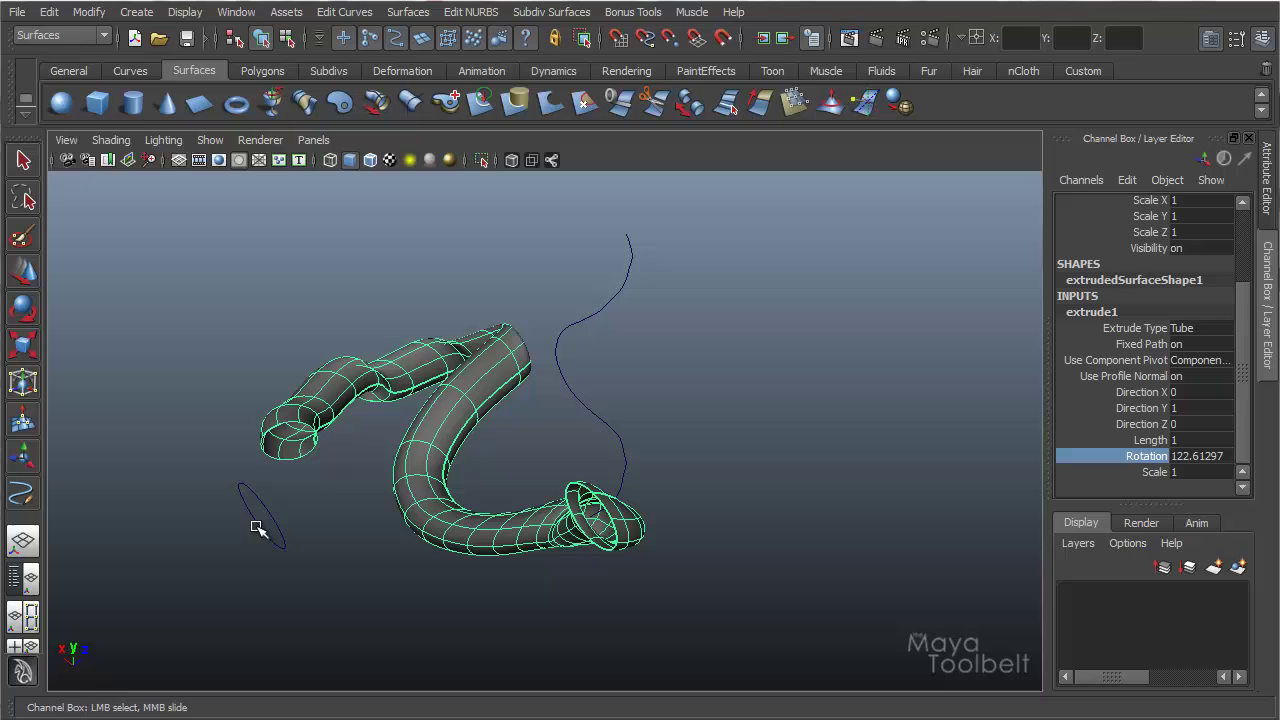
pyautogui.keyDown('alt'); pyautogui.moveTo(521, 481); pyautogui.dragTo(548, 446); pyautogui.keyUp('alt')
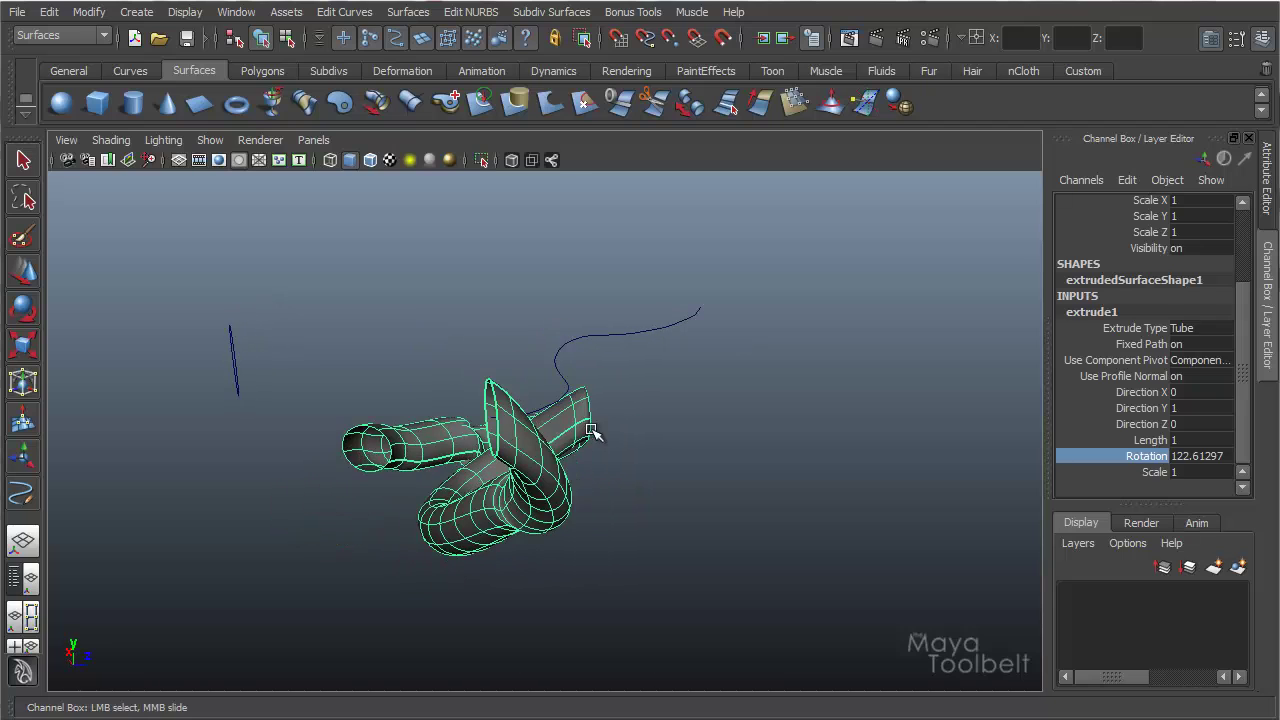
# Delete the twisted tube and select the profile circle
pyautogui.click(537, 480)
pyautogui.press('Delete')
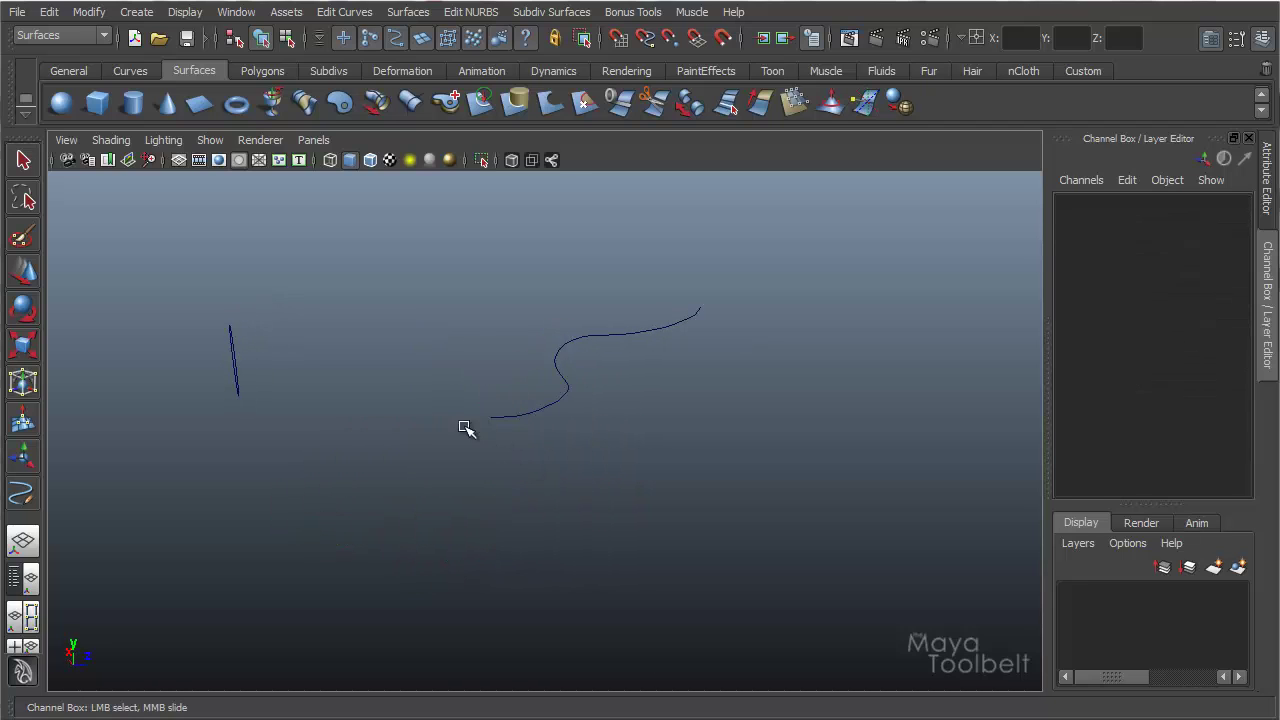
pyautogui.moveTo(277, 332); pyautogui.dragTo(145, 438)
pyautogui.keyDown('alt'); pyautogui.moveTo(145, 438); pyautogui.dragTo(462, 461); pyautogui.keyUp('alt')
# Snap the profile circle onto the S-curve's end using curve snapping
pyautogui.press('w')
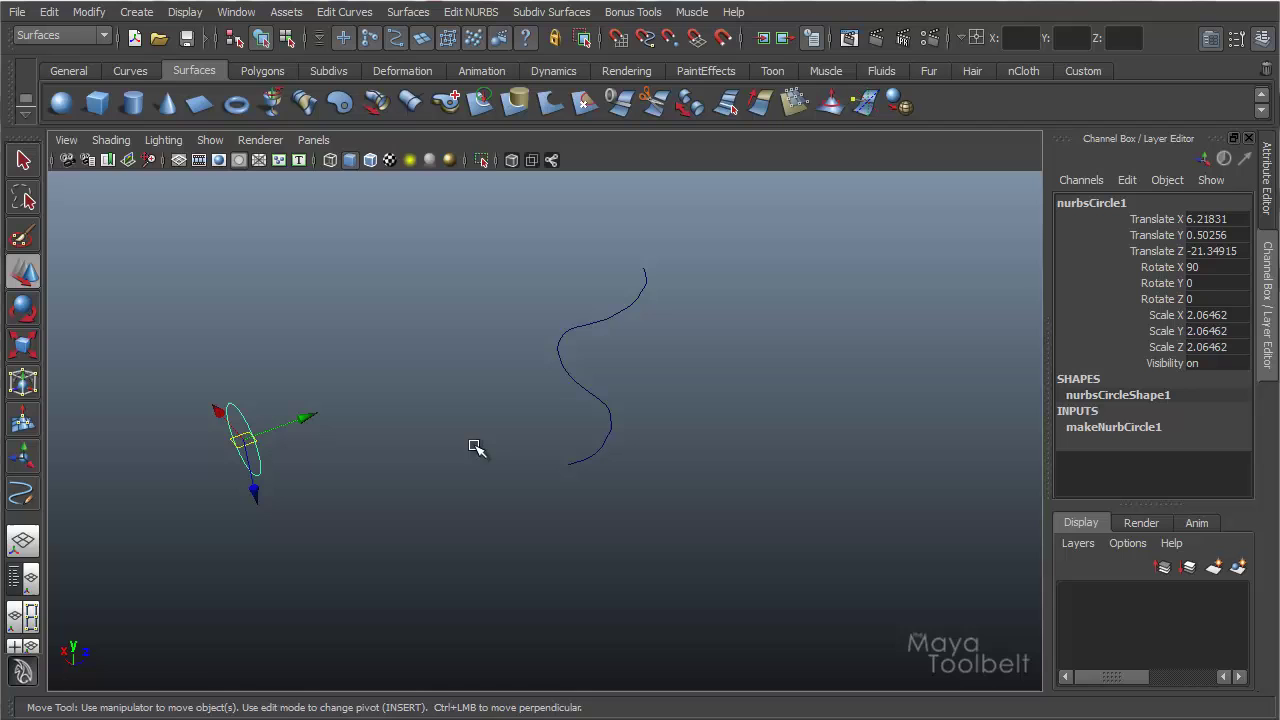
pyautogui.press('c')
pyautogui.moveTo(609, 429); pyautogui.dragTo(515, 500, button='middle')
pyautogui.keyDown('alt'); pyautogui.moveTo(494, 491); pyautogui.dragTo(550, 553); pyautogui.keyUp('alt')
pyautogui.keyDown('alt'); pyautogui.moveTo(569, 491); pyautogui.dragTo(551, 160); pyautogui.keyUp('alt')
# Extrude the circle along the S-curve into a tube, extrudedSurface1
pyautogui.click(588, 368)
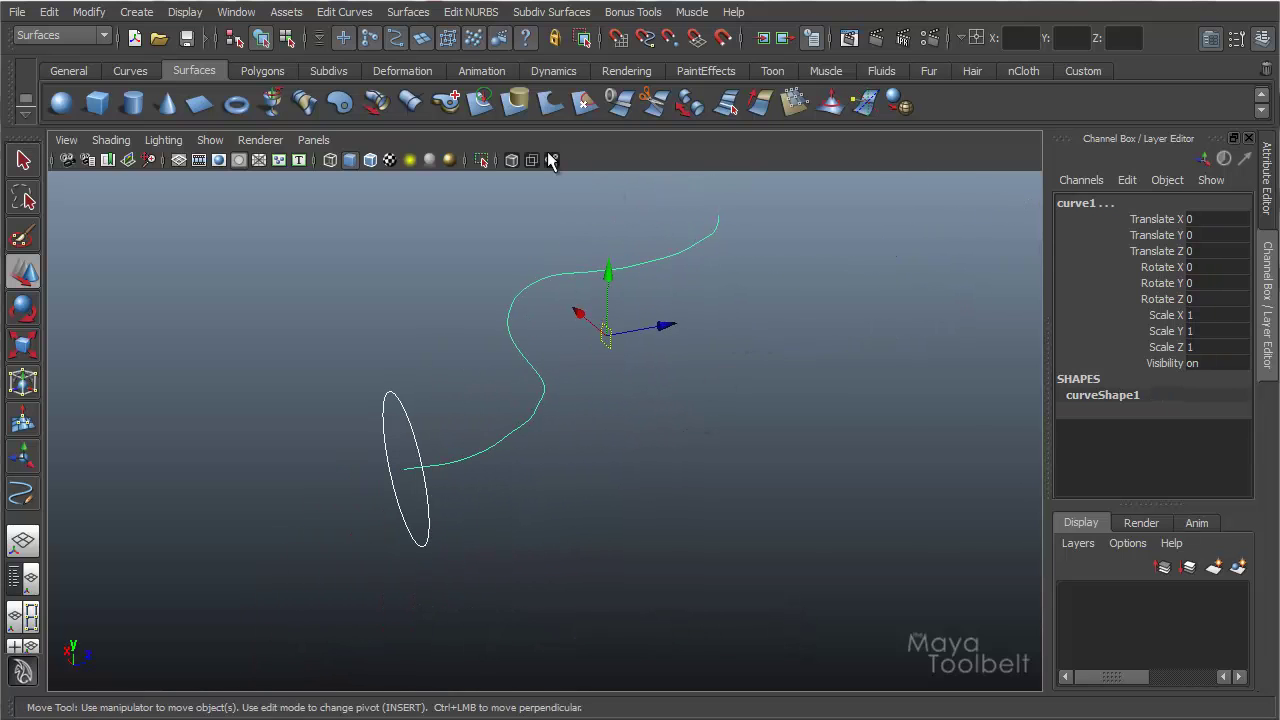
pyautogui.click(408, 12)
pyautogui.click(447, 105)
pyautogui.keyDown('alt'); pyautogui.moveTo(723, 409); pyautogui.dragTo(750, 425); pyautogui.keyUp('alt')
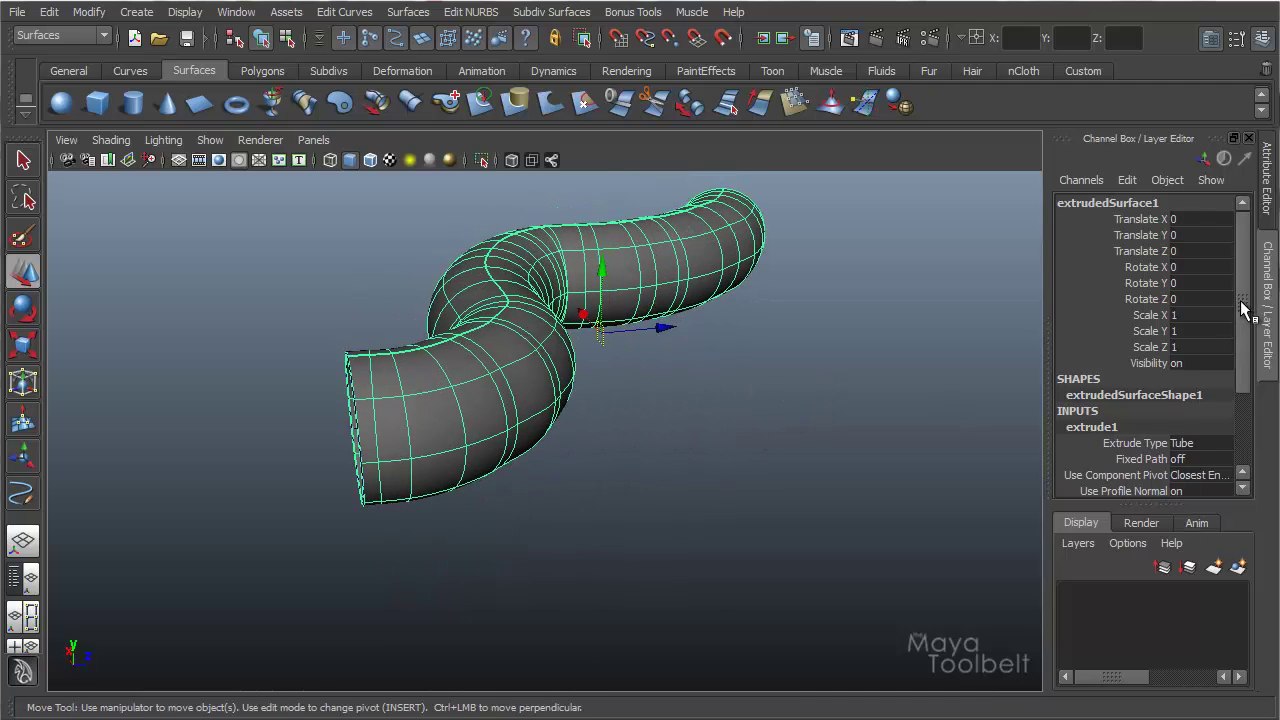
pyautogui.moveTo(1244, 310); pyautogui.dragTo(1244, 432)
pyautogui.click(1140, 458)
pyautogui.moveTo(770, 452); pyautogui.dragTo(1154, 496, button='middle')
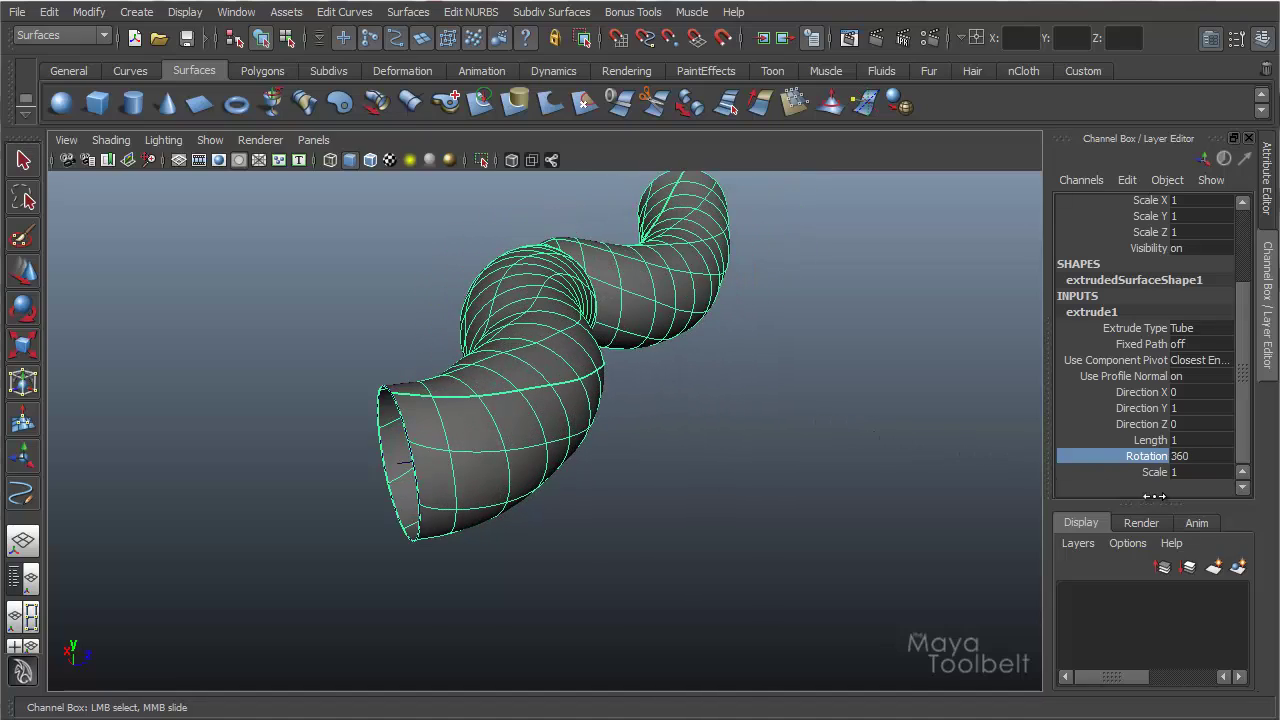
pyautogui.keyDown('alt'); pyautogui.moveTo(656, 411); pyautogui.dragTo(720, 412); pyautogui.keyUp('alt')
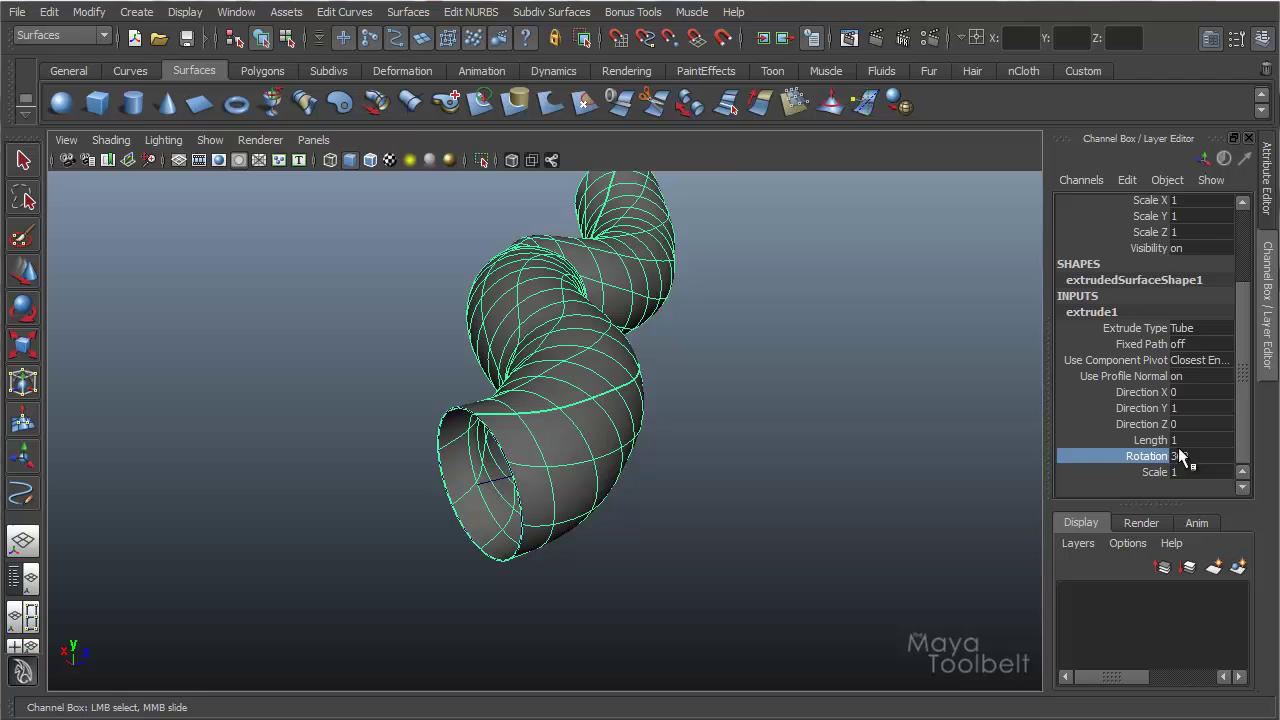
pyautogui.moveTo(848, 447); pyautogui.dragTo(389, 417, button='middle')
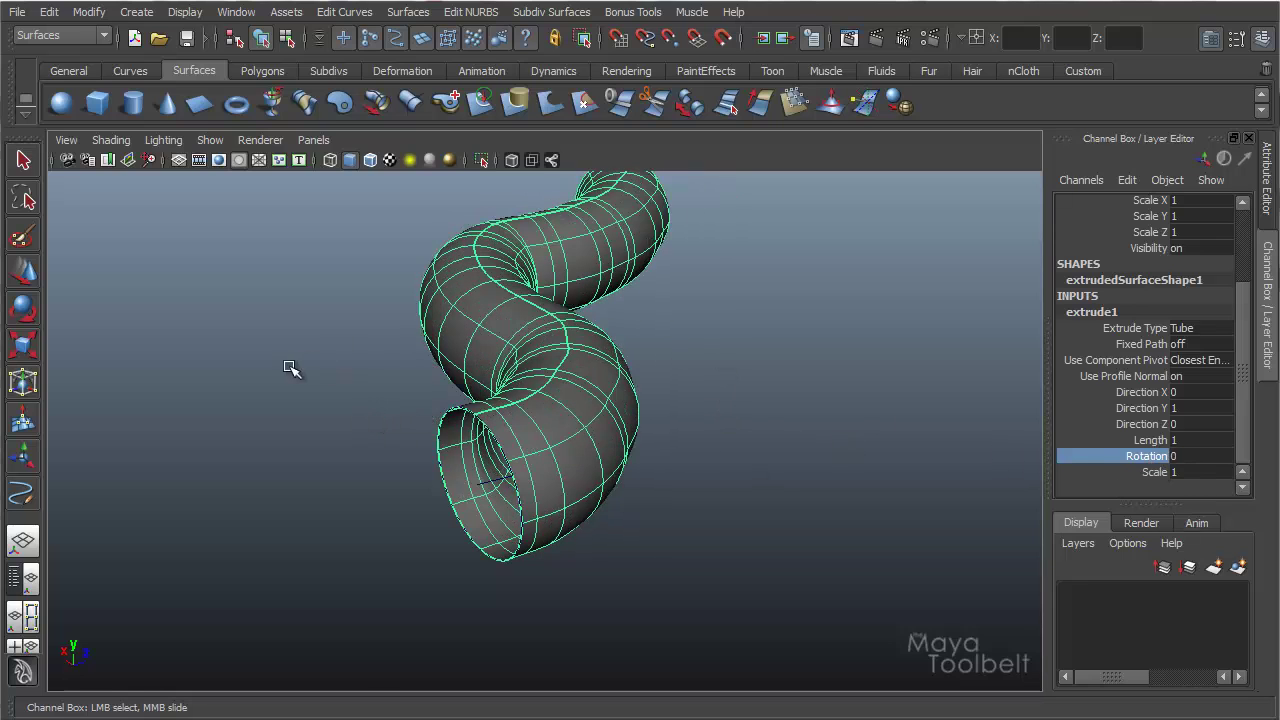
pyautogui.moveTo(256, 386); pyautogui.dragTo(601, 408, button='middle')
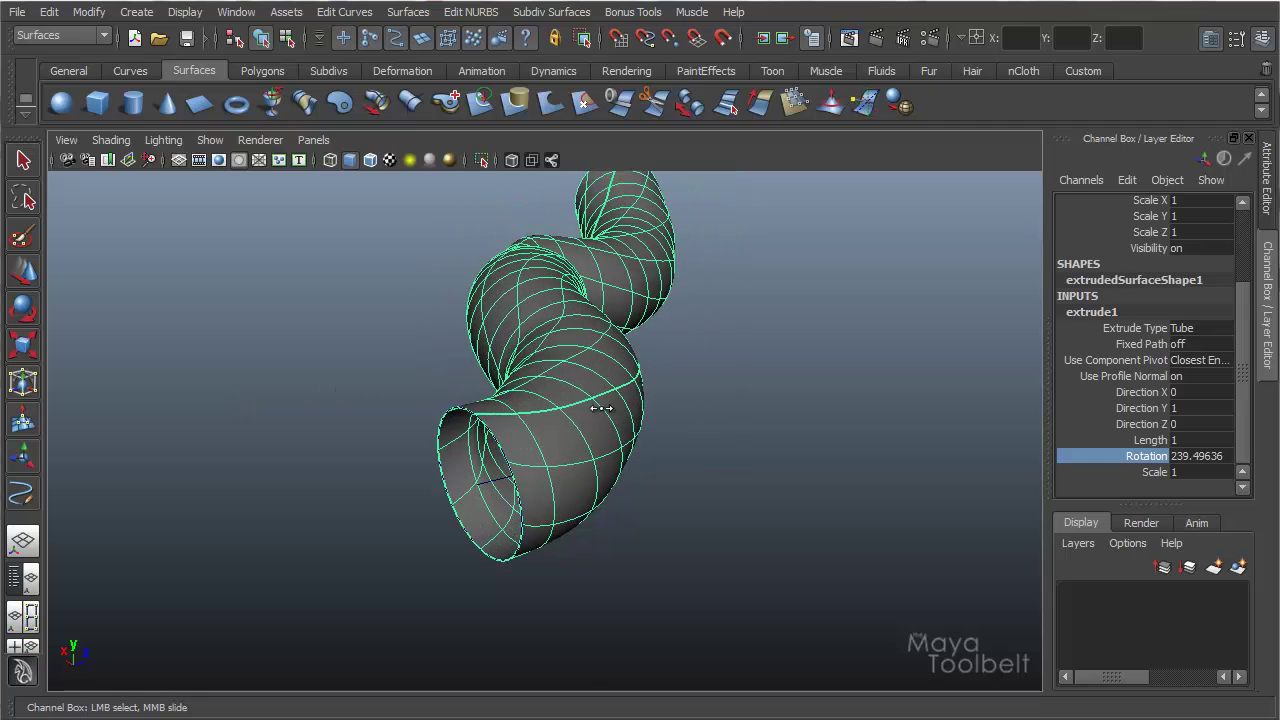
pyautogui.doubleClick(1200, 456)
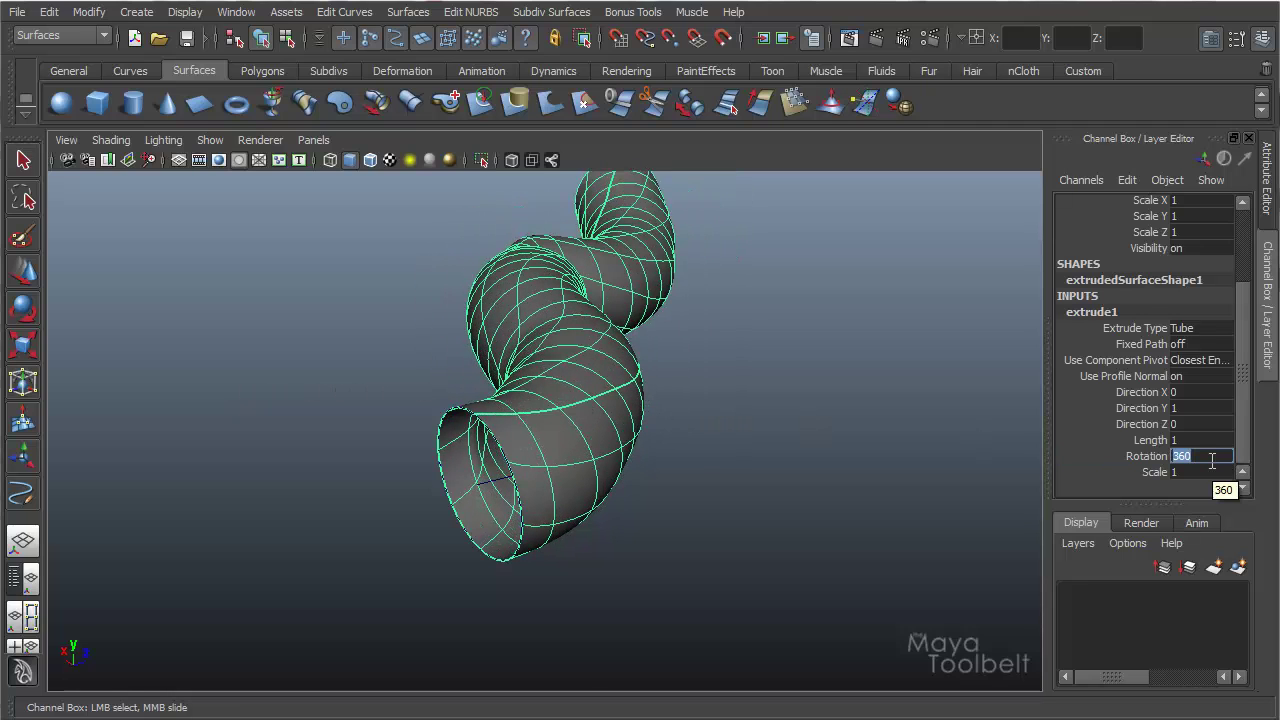
pyautogui.write('1200')
pyautogui.press('Return')
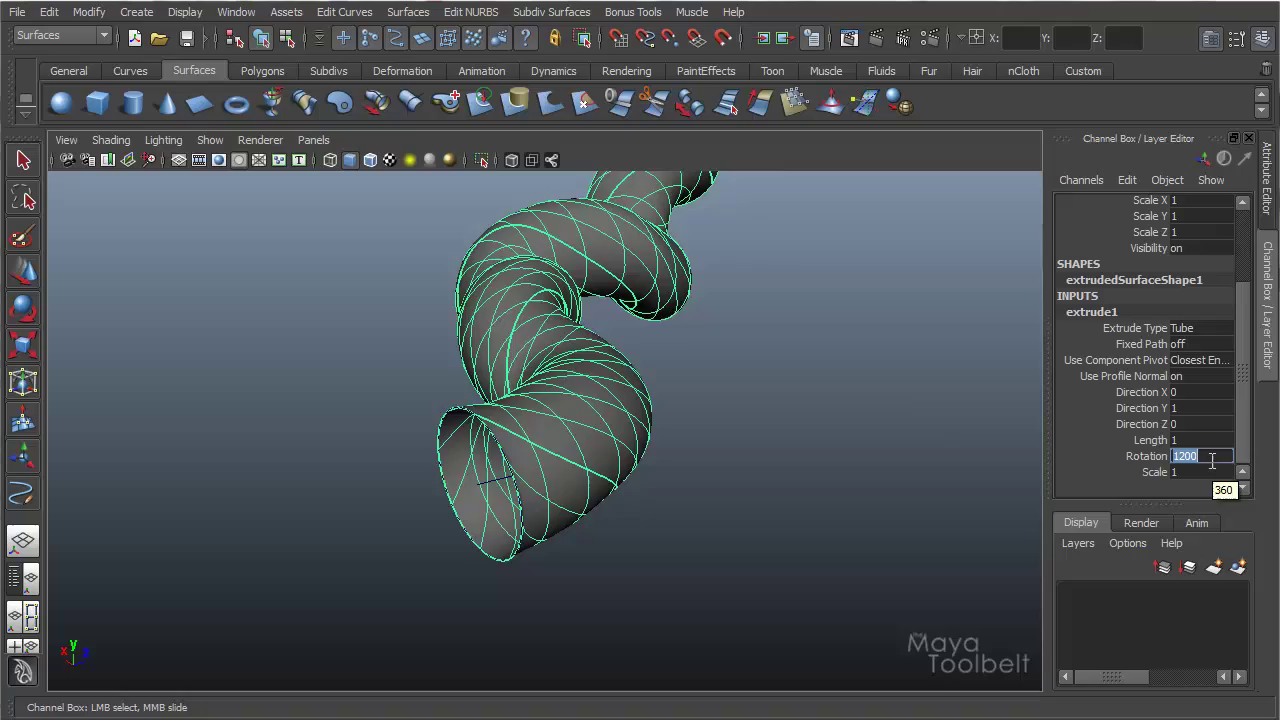
pyautogui.keyDown('alt'); pyautogui.moveTo(829, 394); pyautogui.dragTo(582, 376); pyautogui.keyUp('alt')
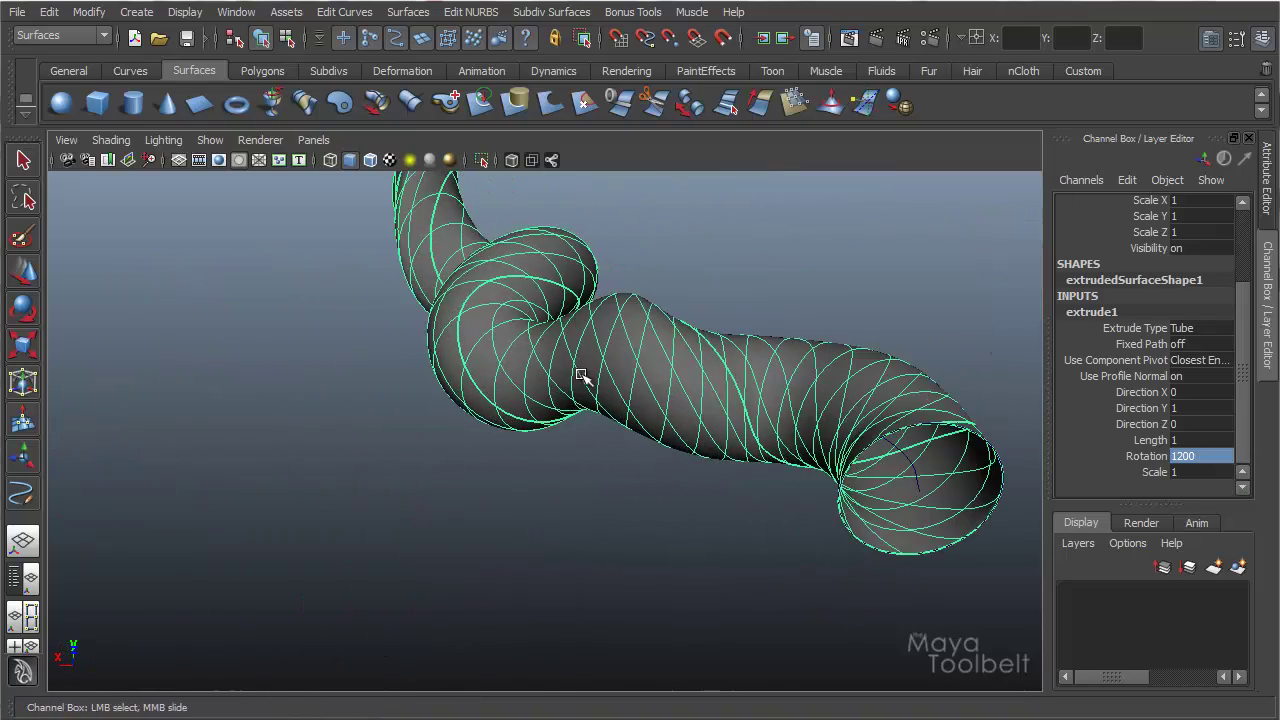
pyautogui.keyDown('alt'); pyautogui.moveTo(471, 297); pyautogui.dragTo(556, 433); pyautogui.keyUp('alt')
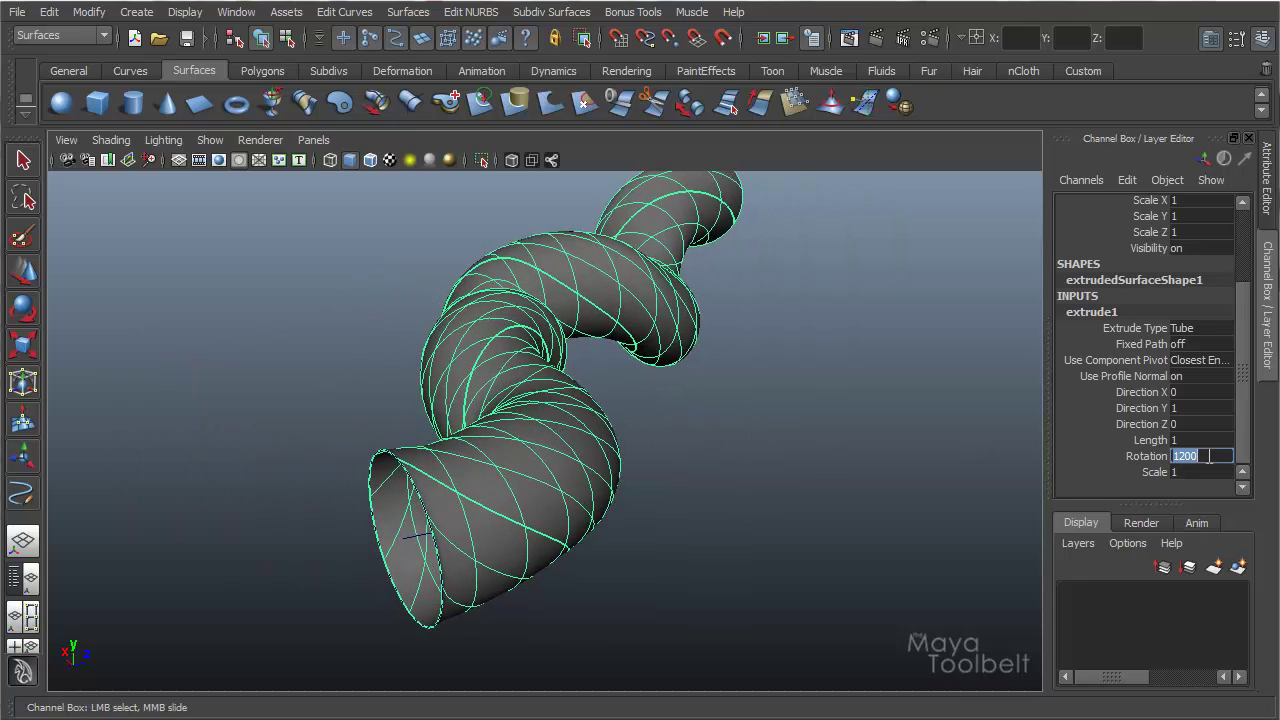
pyautogui.write('0')
pyautogui.press('Return')
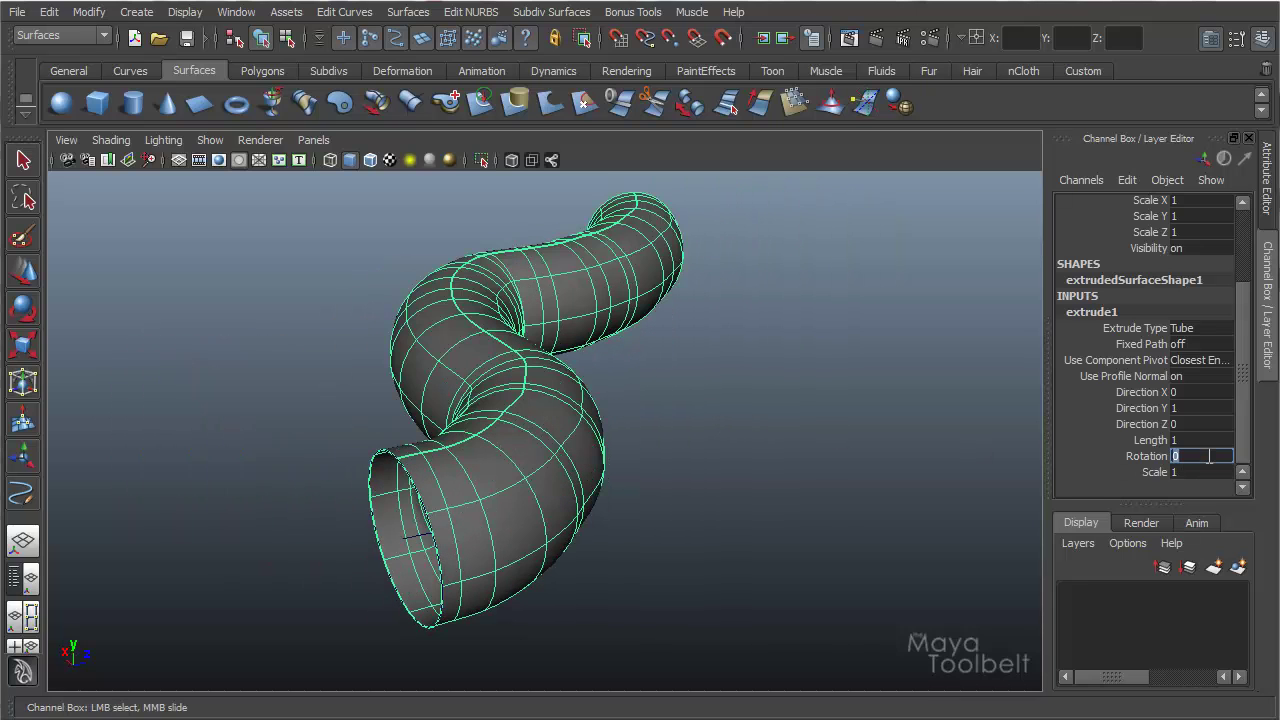
# Lower extrude1's Scale through 0.5 down to 0, tapering the tube's far end to a point
pyautogui.click(1152, 474)
pyautogui.keyDown('alt'); pyautogui.moveTo(966, 491); pyautogui.dragTo(323, 545); pyautogui.keyUp('alt')
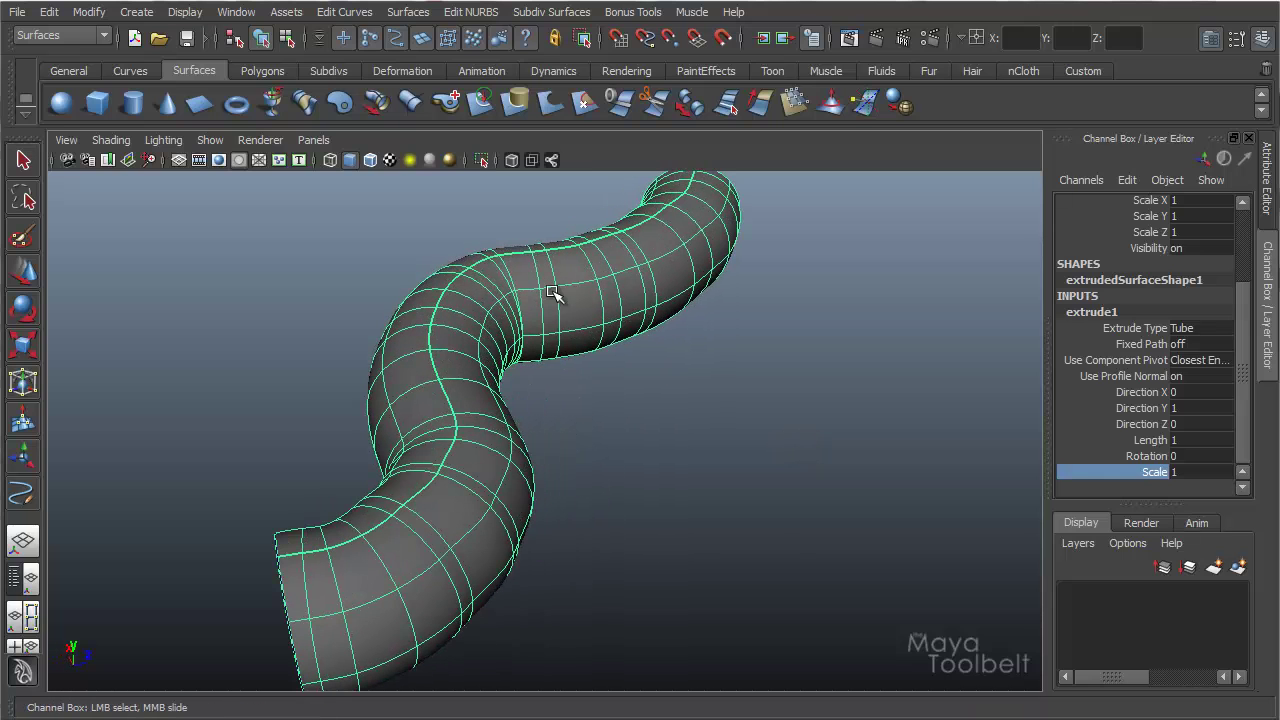
pyautogui.moveTo(814, 429)
pyautogui.mouseDown(button='middle')
pyautogui.moveTo(826, 429)
pyautogui.moveTo(803, 435)
pyautogui.mouseUp(button='middle')
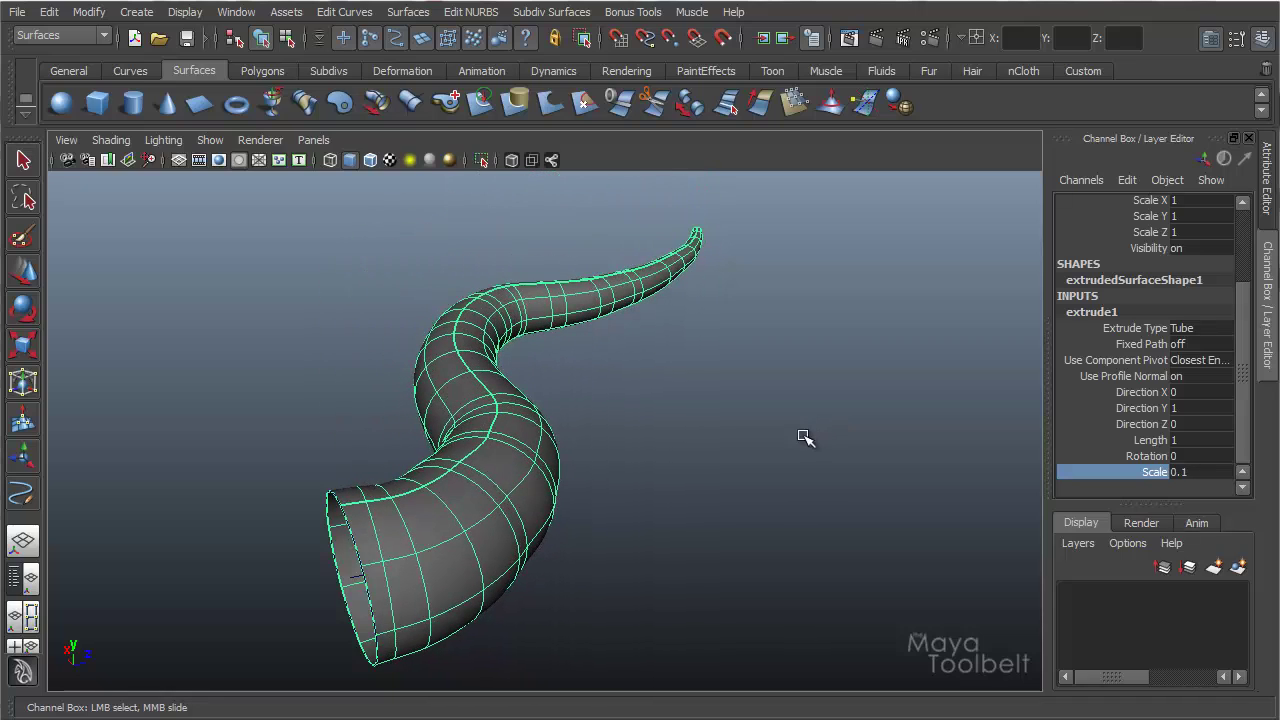
pyautogui.keyDown('alt'); pyautogui.moveTo(806, 437); pyautogui.dragTo(560, 491); pyautogui.keyUp('alt')
pyautogui.keyDown('alt'); pyautogui.moveTo(576, 467); pyautogui.dragTo(575, 450, button='middle'); pyautogui.keyUp('alt')
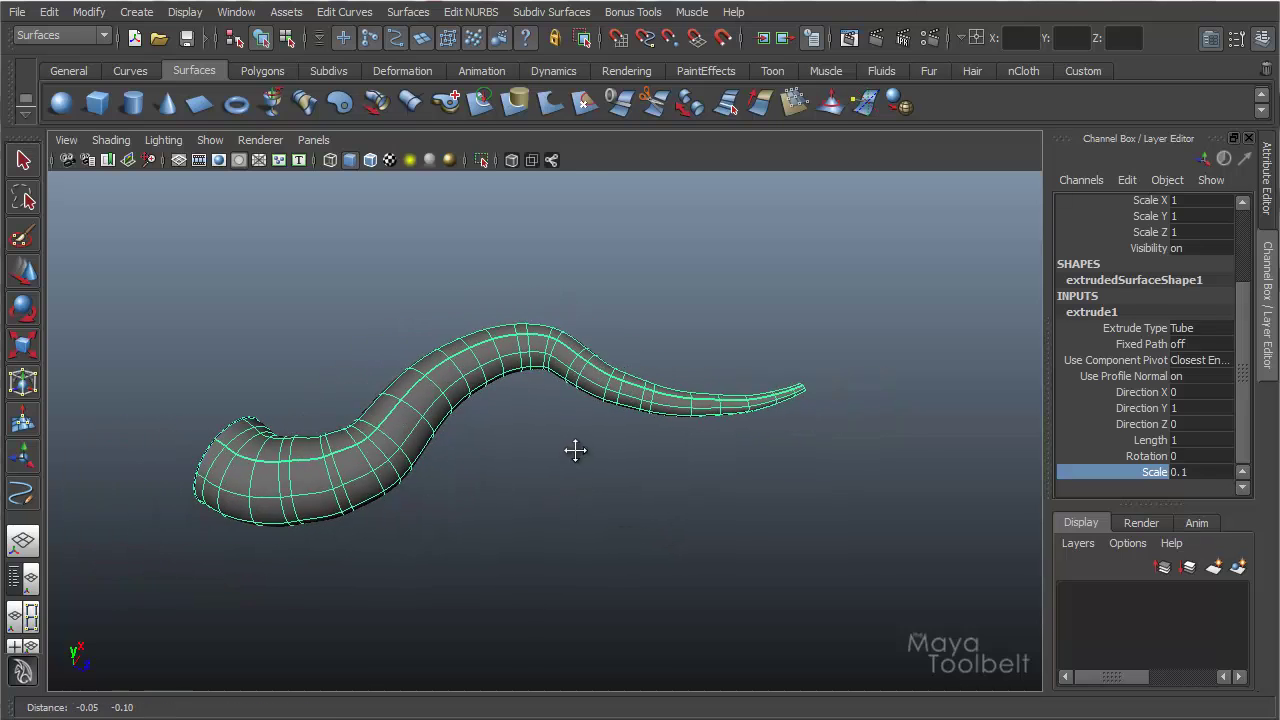
pyautogui.keyDown('alt'); pyautogui.moveTo(575, 450); pyautogui.dragTo(807, 462); pyautogui.keyUp('alt')
pyautogui.moveTo(798, 437); pyautogui.dragTo(786, 443, button='middle')
pyautogui.keyDown('alt'); pyautogui.moveTo(786, 443); pyautogui.dragTo(700, 440); pyautogui.keyUp('alt')
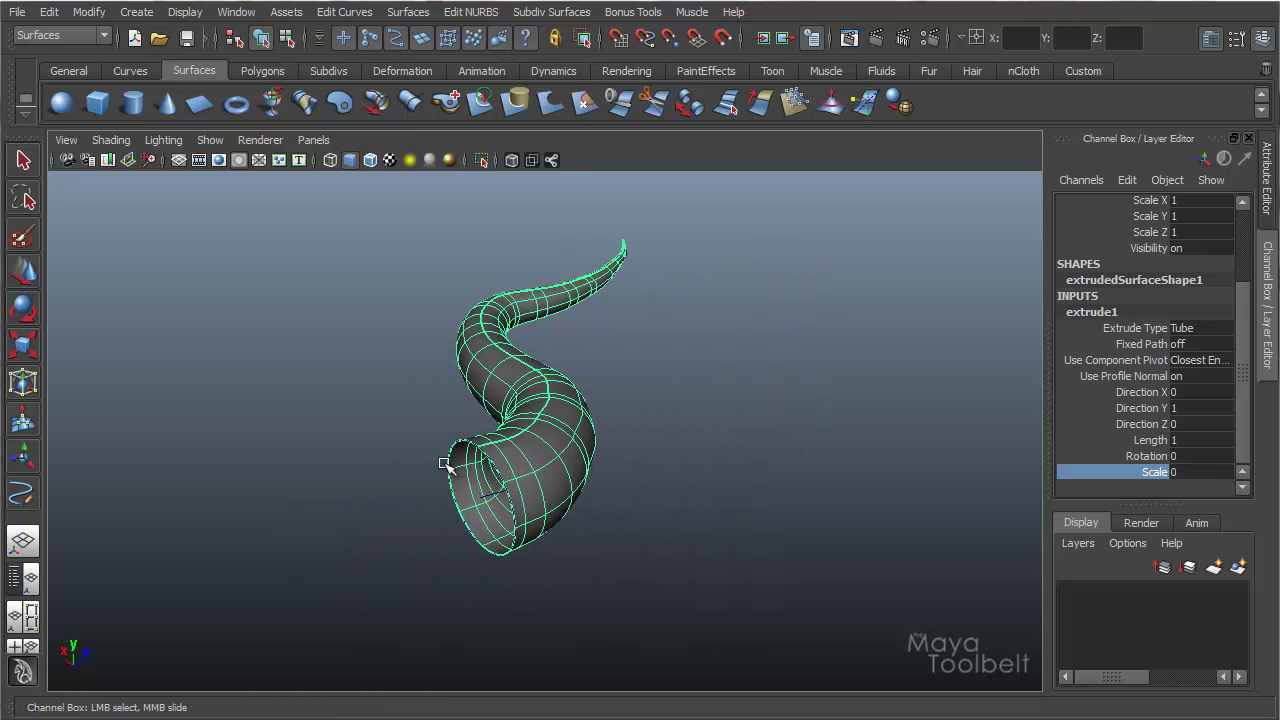
# Delete the horn-shaped surface and move the profile circle to the upper left
pyautogui.click(547, 433)
pyautogui.press('Delete')
pyautogui.click(480, 455)
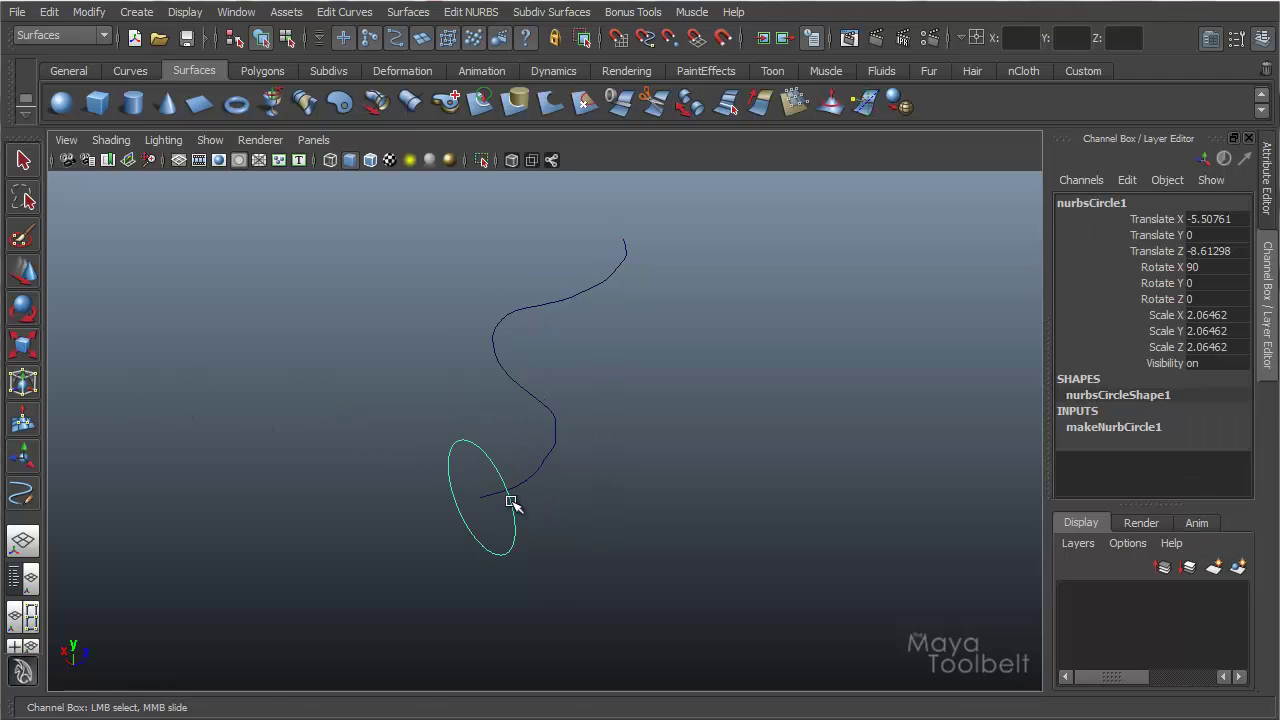
pyautogui.press('w')
pyautogui.moveTo(480, 497); pyautogui.dragTo(191, 323)
# Extrude the circle along the S-curve as a tube with Component pivot and Fixed Path on
pyautogui.click(550, 497)
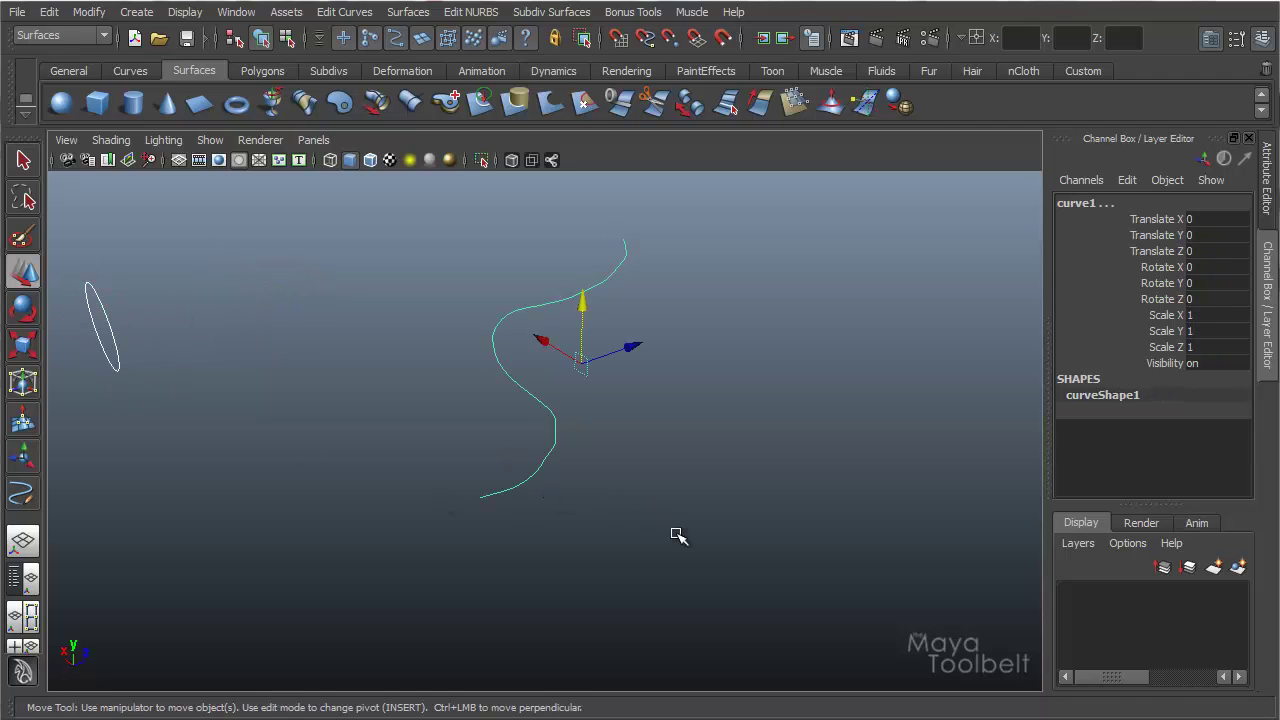
pyautogui.click(408, 11)
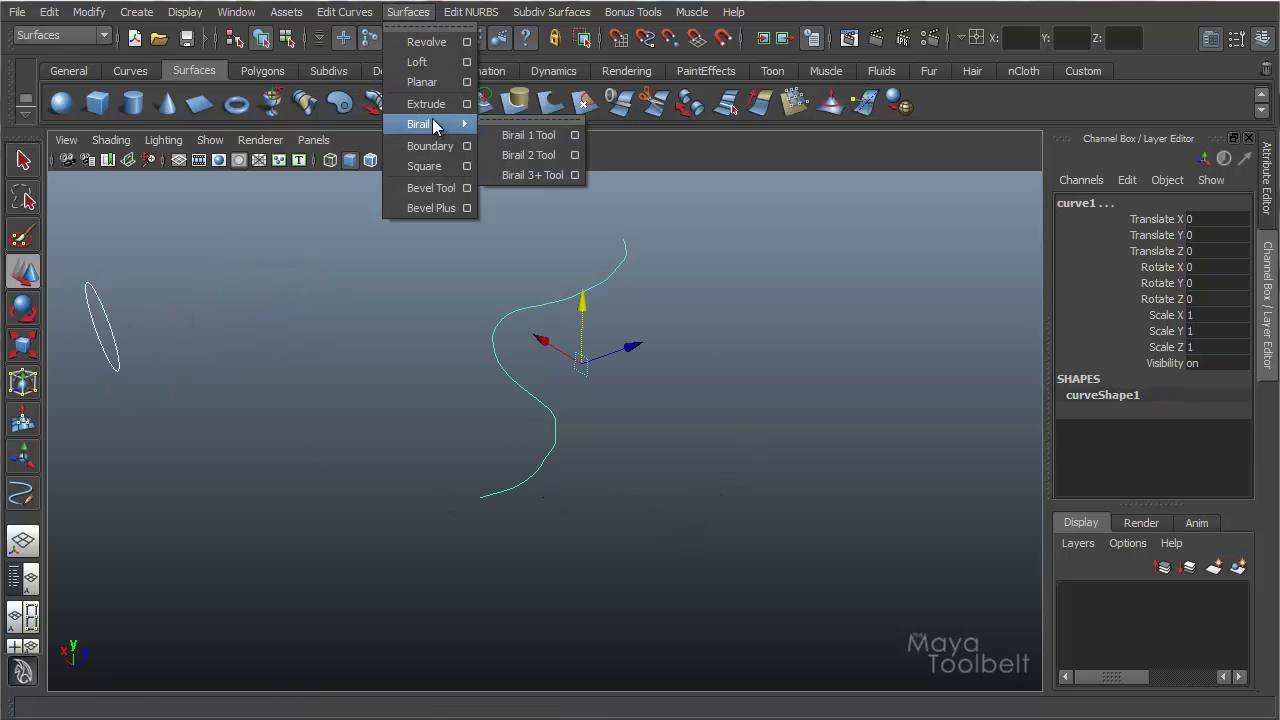
pyautogui.click(437, 104)
pyautogui.moveTo(1246, 394); pyautogui.dragTo(1246, 428)
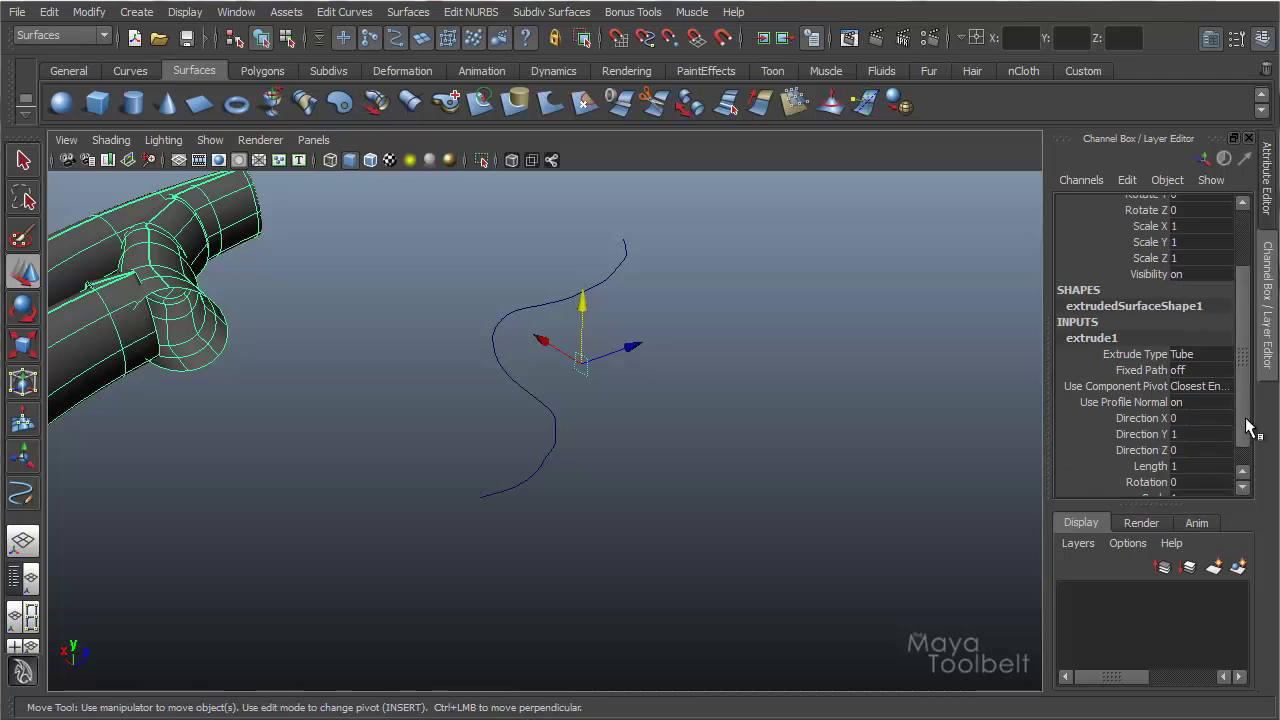
pyautogui.click(1213, 393)
pyautogui.click(1244, 427)
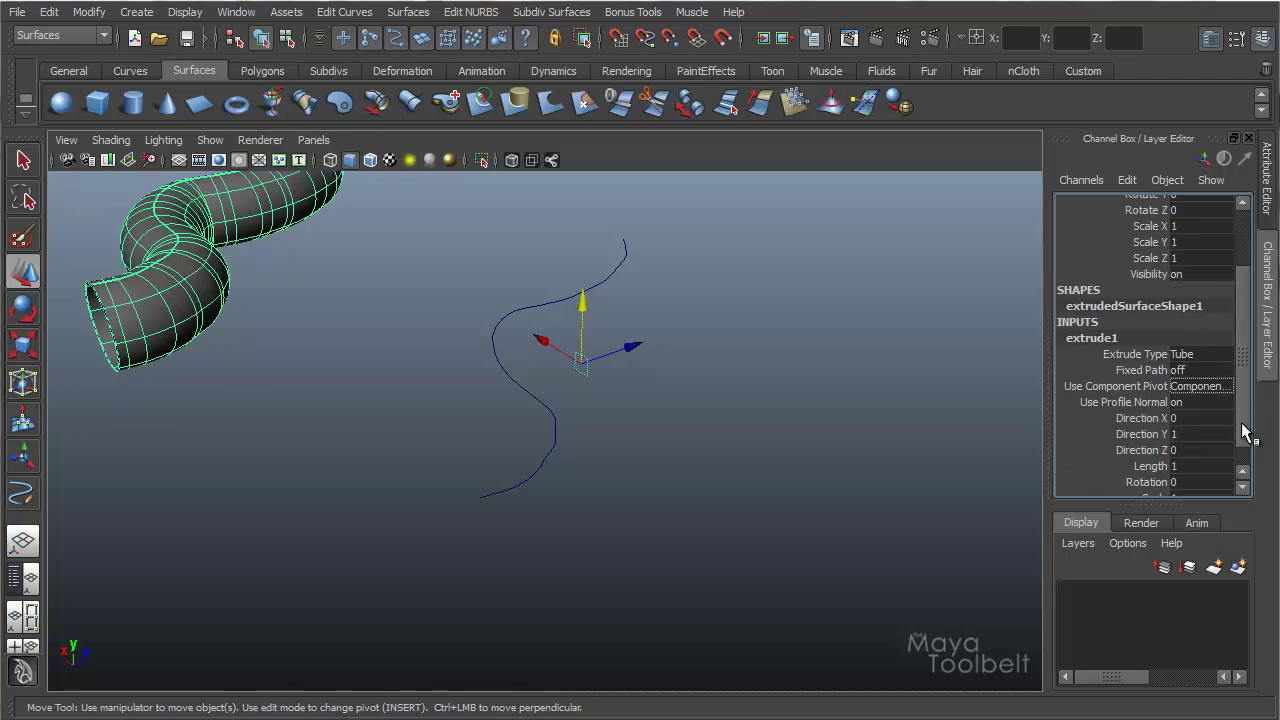
pyautogui.doubleClick(1200, 370)
pyautogui.press('Return')
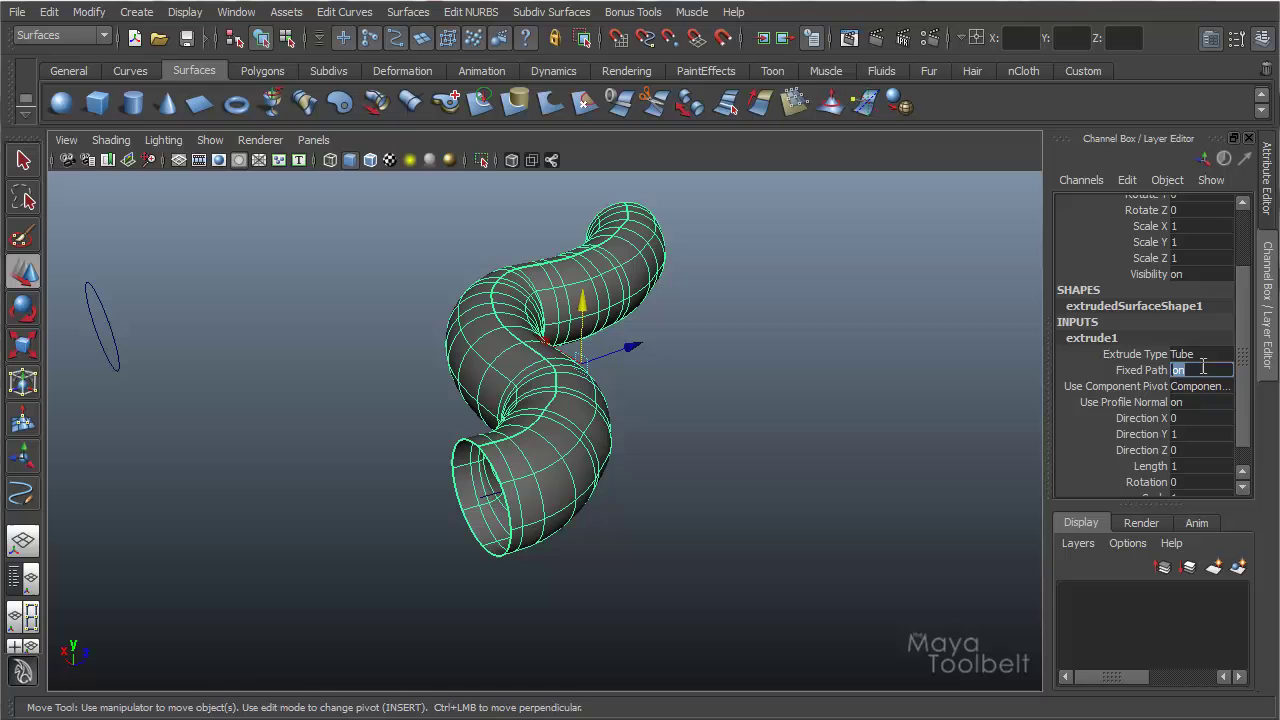
# Widen the tube's far end via the extrude Scale, then delete the tube
pyautogui.scroll(-1, 1248, 445)
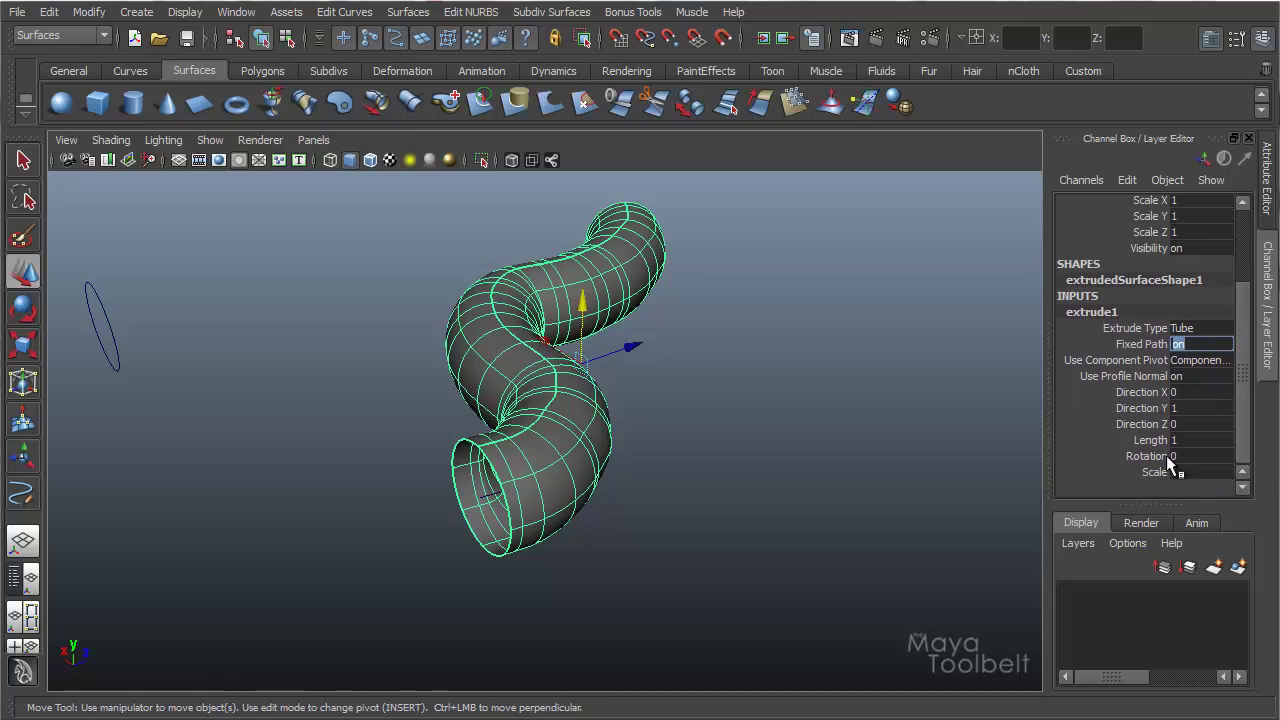
pyautogui.click(1158, 472)
pyautogui.moveTo(674, 403); pyautogui.dragTo(680, 436, button='middle')
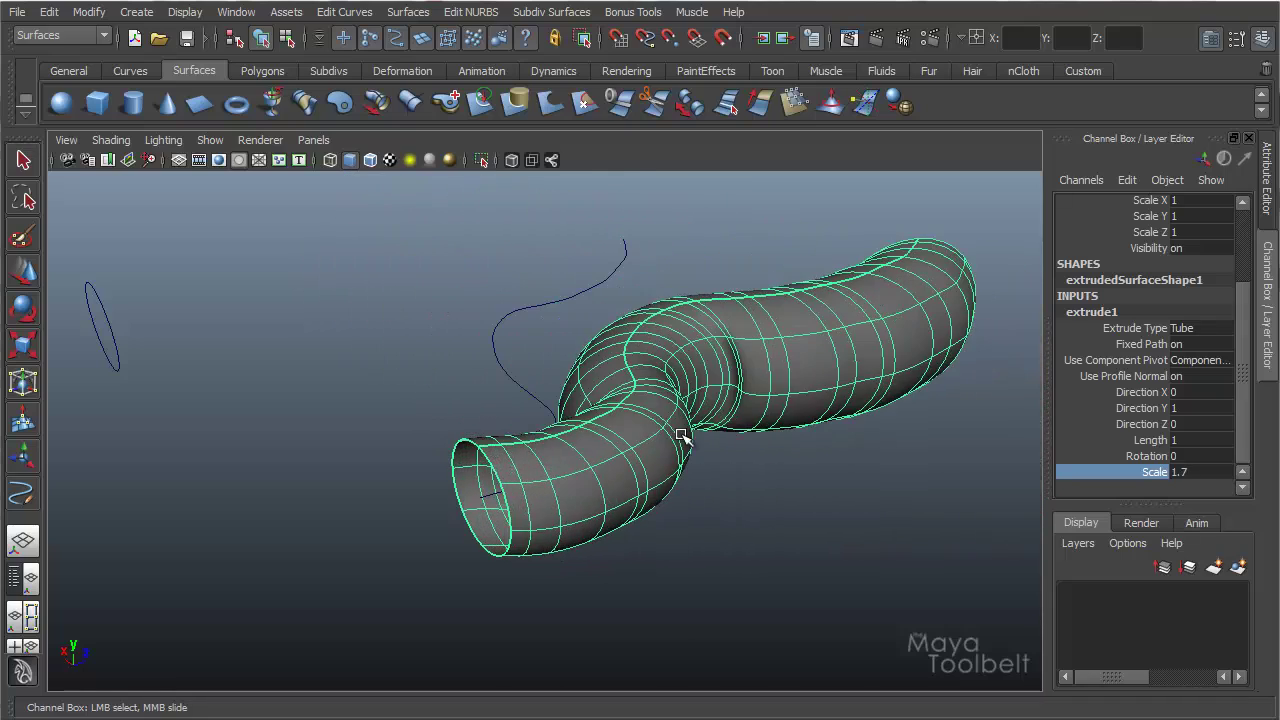
pyautogui.click(668, 385)
pyautogui.press('Delete')
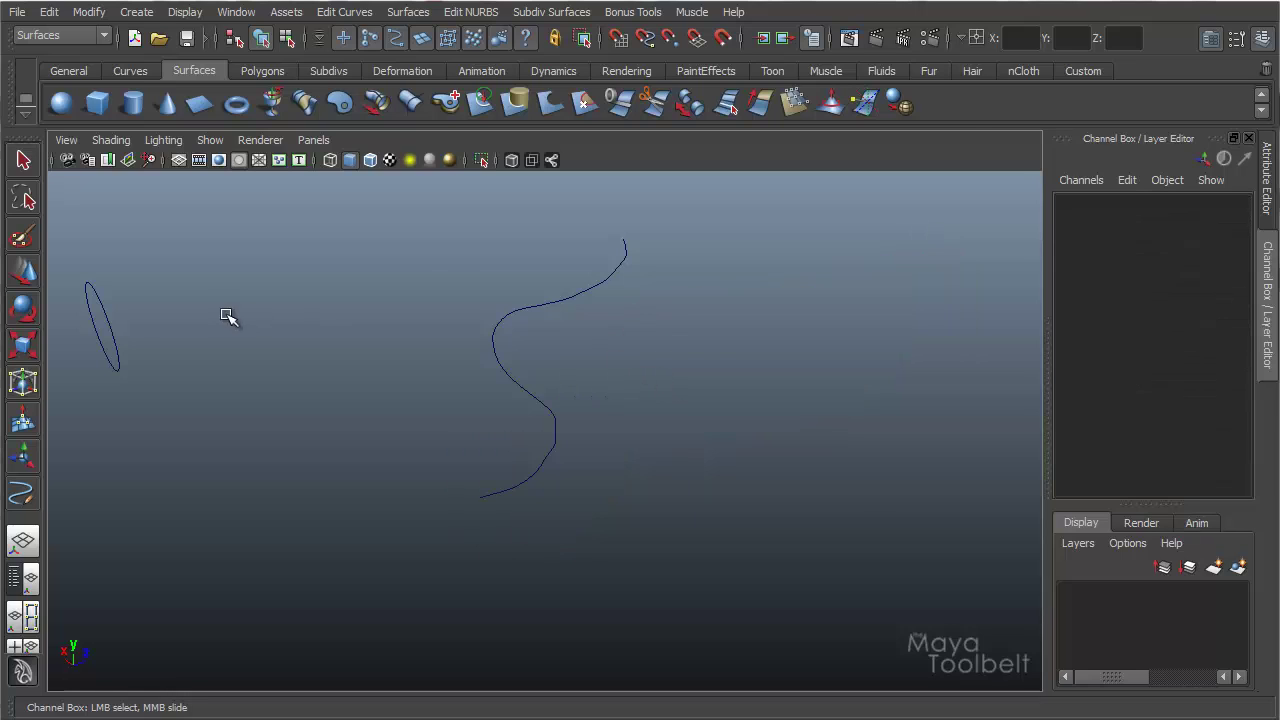
# Snap the profile circle to the S-curve's lower end and bring up the Extrude Options
pyautogui.moveTo(104, 408); pyautogui.dragTo(104, 408)
pyautogui.press('w')
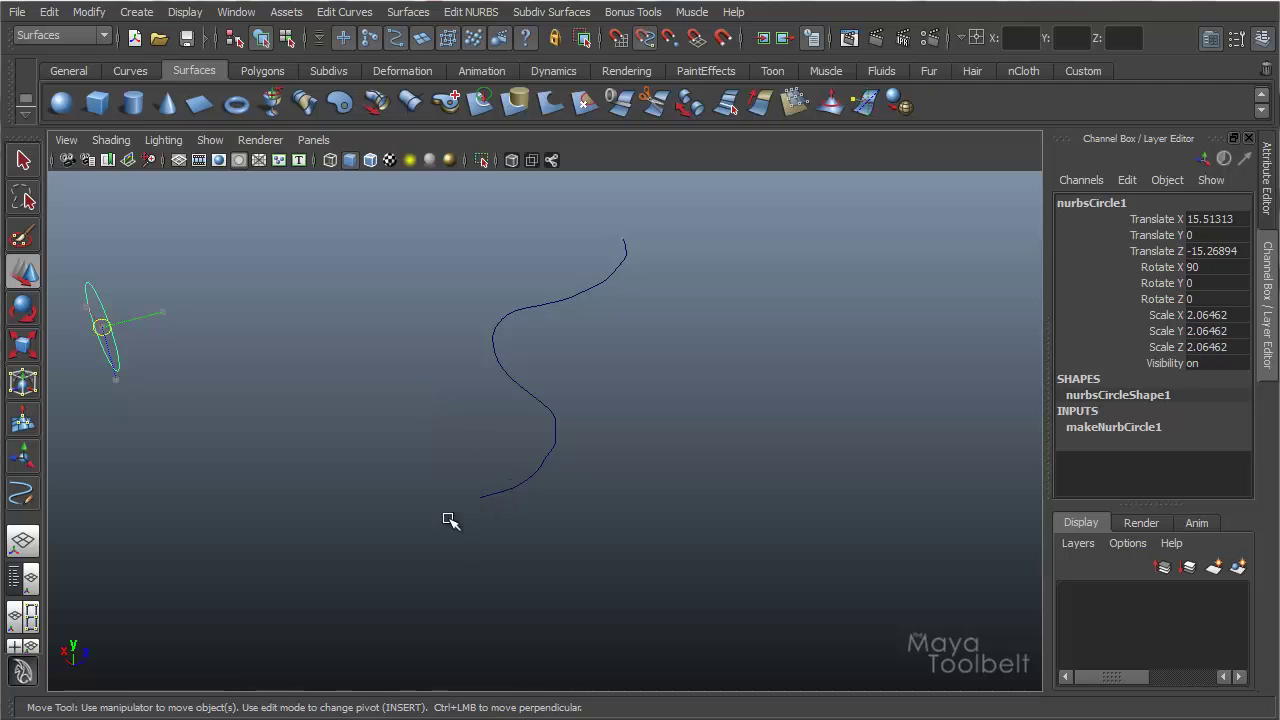
pyautogui.moveTo(449, 520)
pyautogui.mouseDown(button='middle')
pyautogui.moveTo(511, 486)
pyautogui.moveTo(431, 524)
pyautogui.mouseUp(button='middle')
pyautogui.keyDown('alt'); pyautogui.moveTo(625, 443); pyautogui.dragTo(588, 427); pyautogui.keyUp('alt')
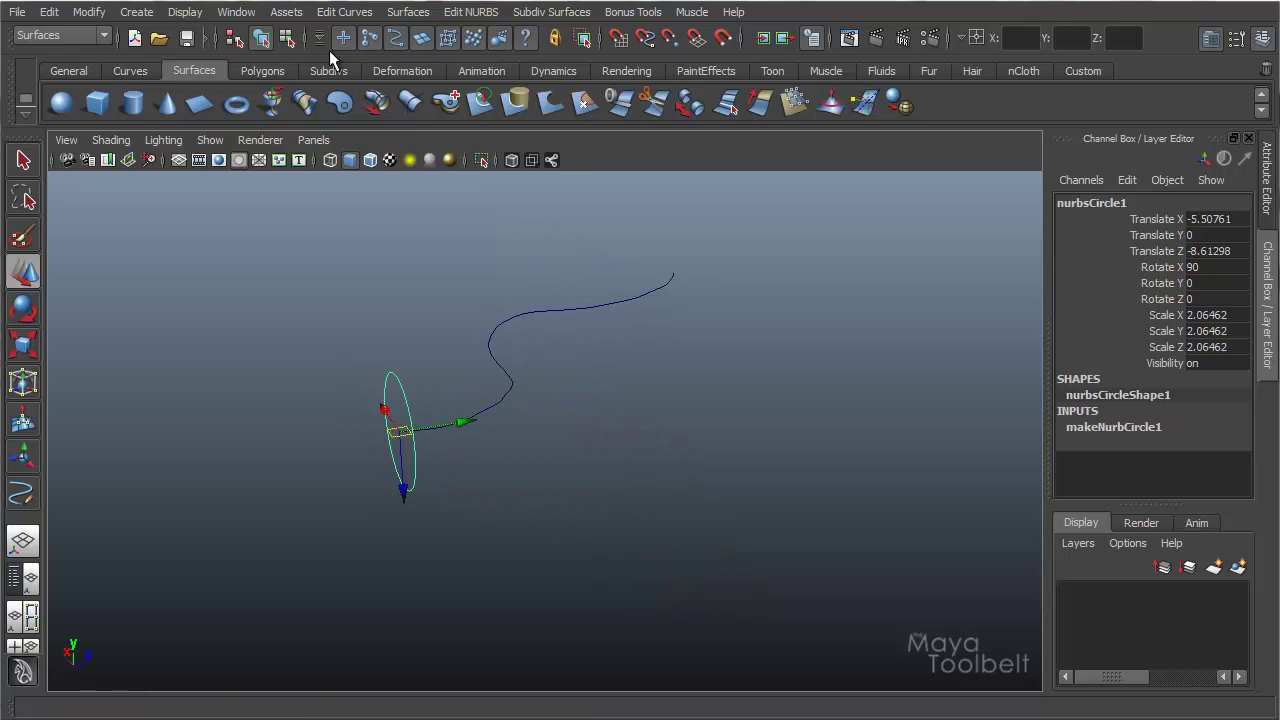
pyautogui.click(408, 11)
pyautogui.click(590, 97)
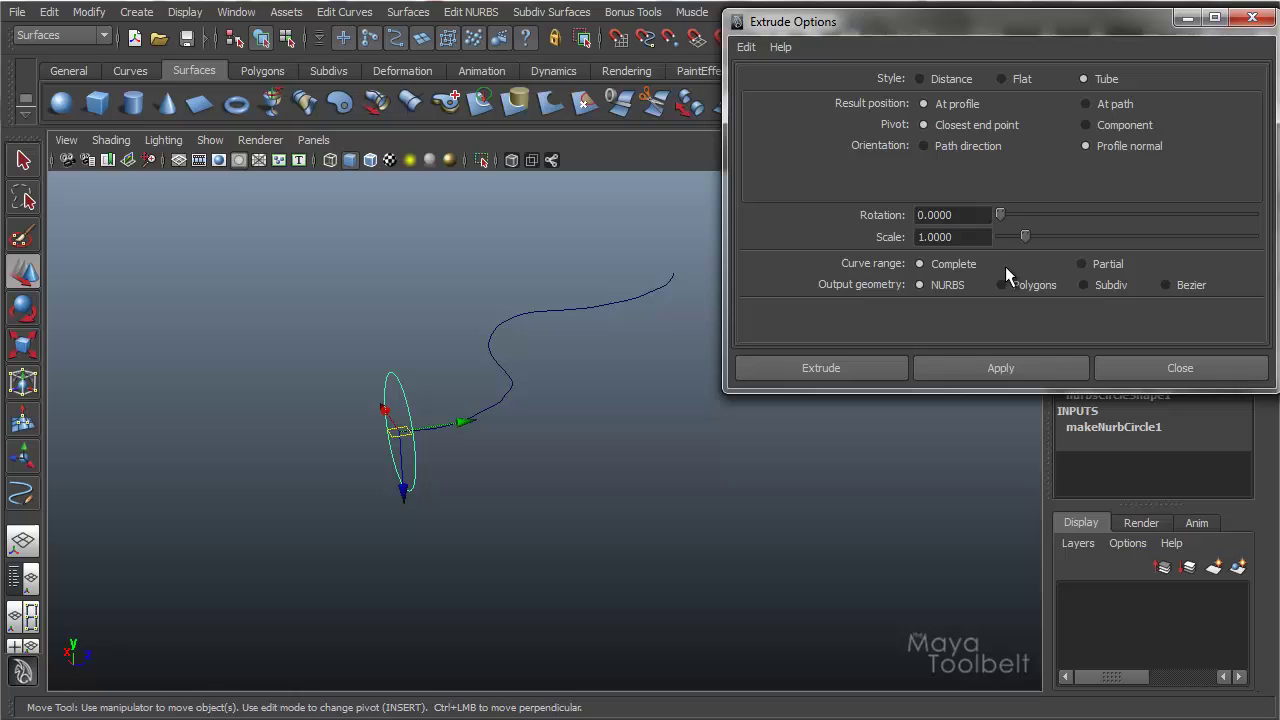
# Extrude the circle along the S-curve as a Tube with At path, Component pivot and Profile normal
pyautogui.click(409, 12)
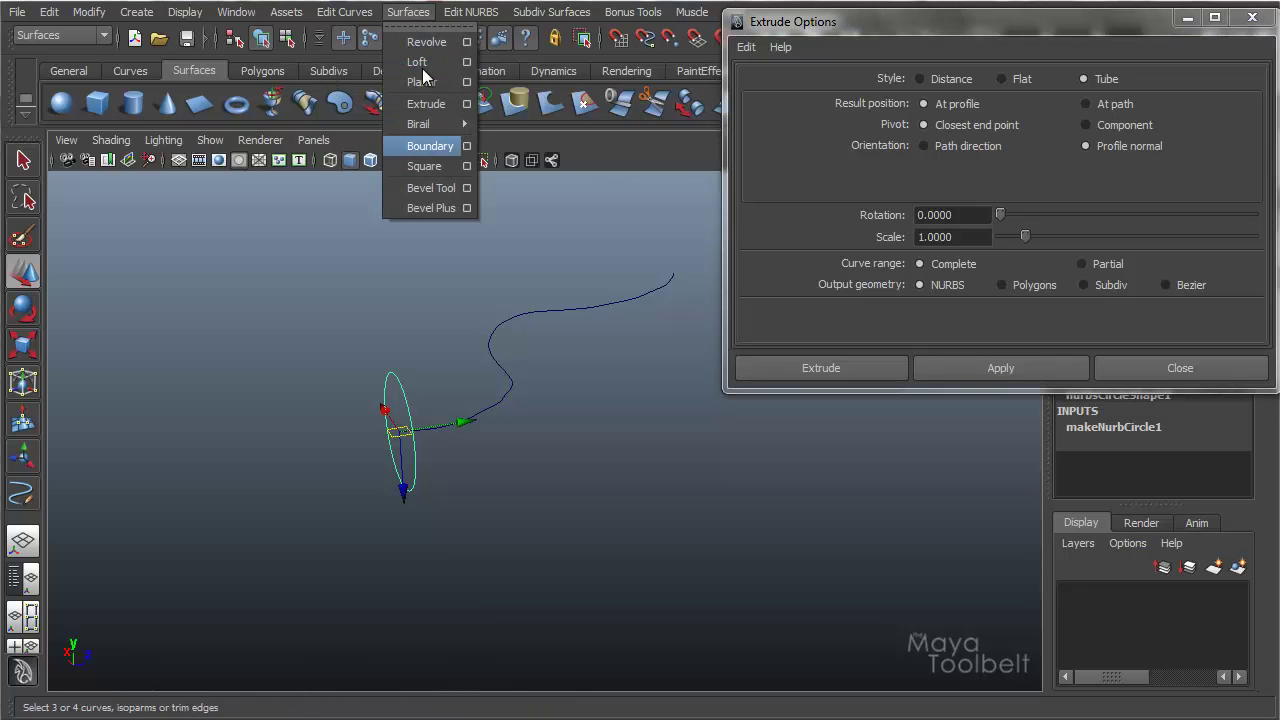
pyautogui.click(409, 14)
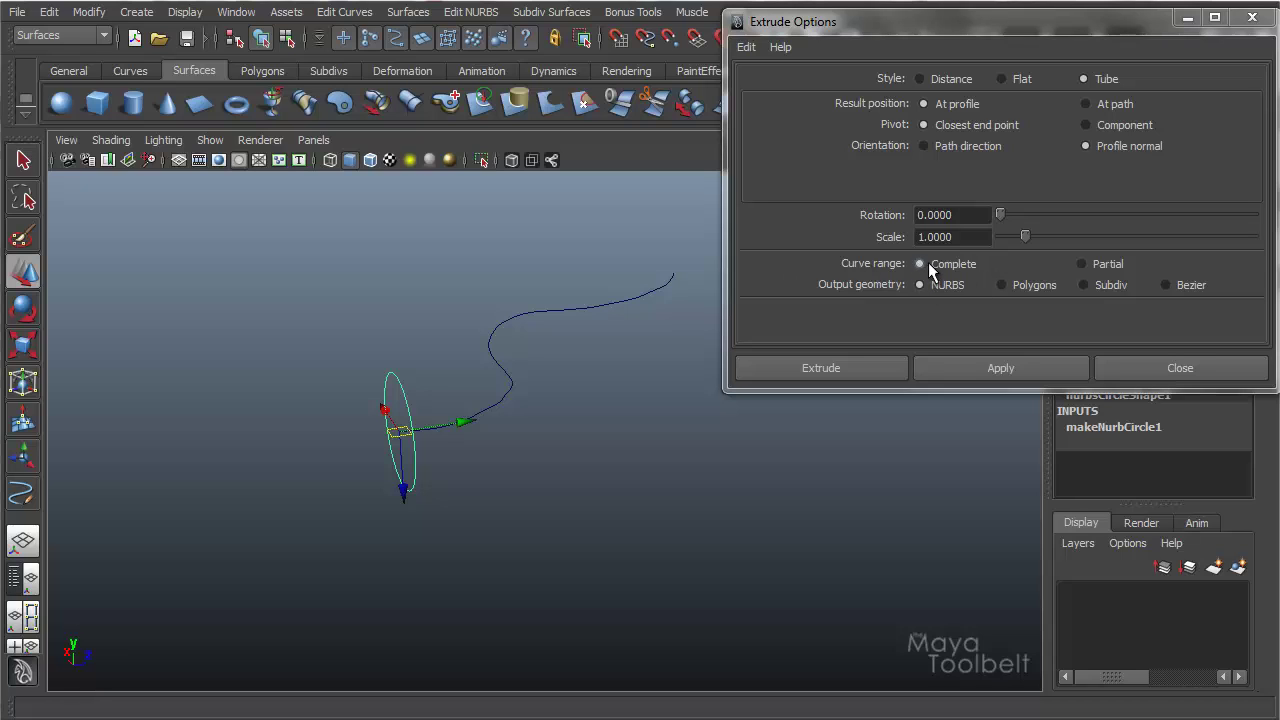
pyautogui.click(1083, 264)
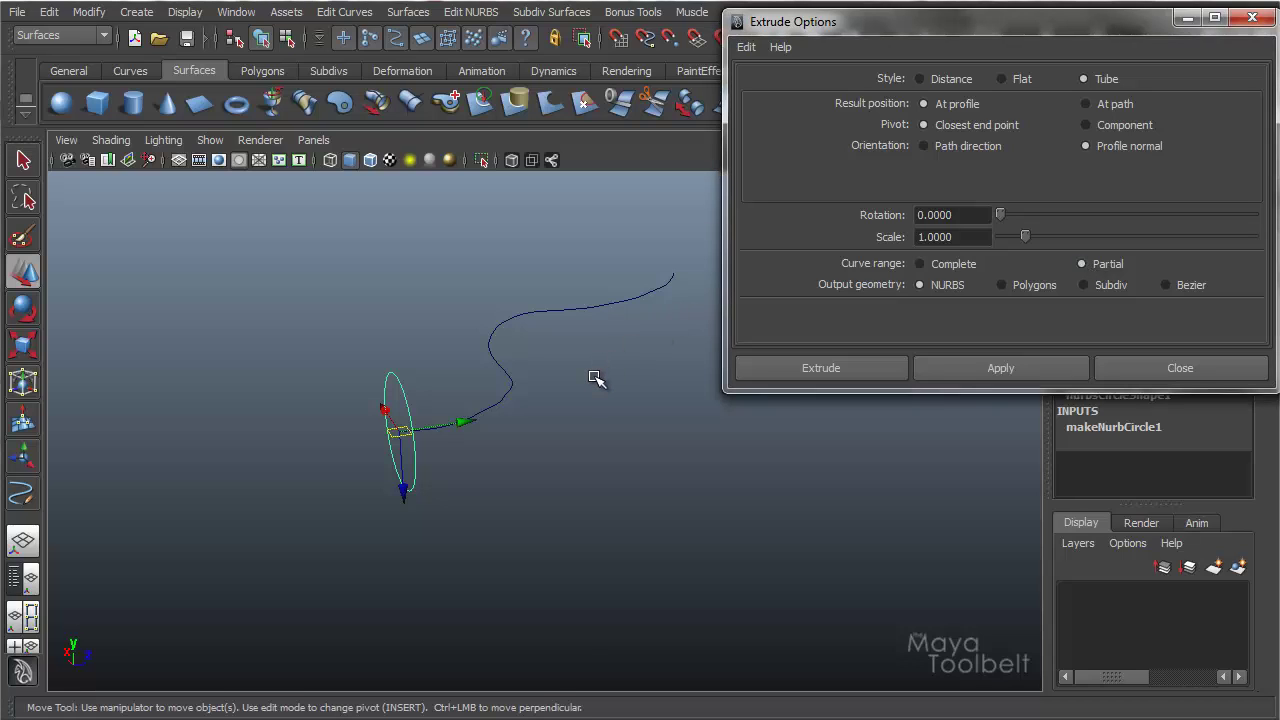
pyautogui.click(606, 310)
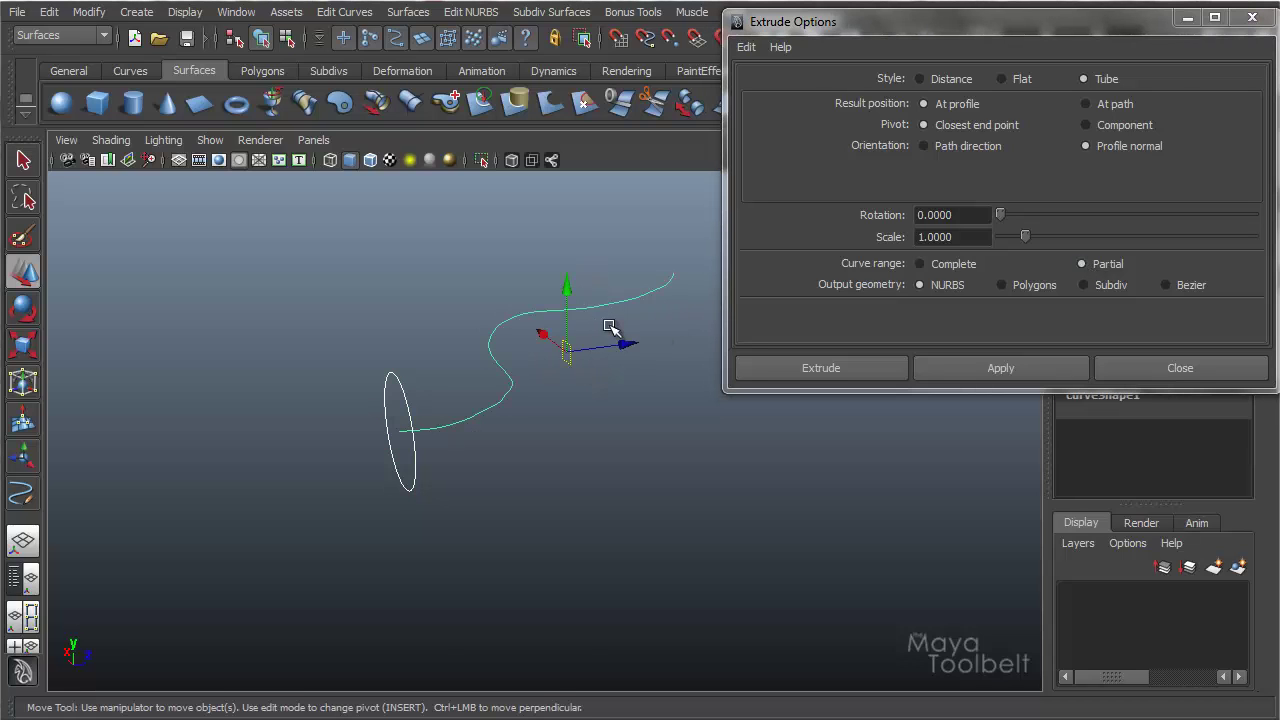
pyautogui.click(1124, 125)
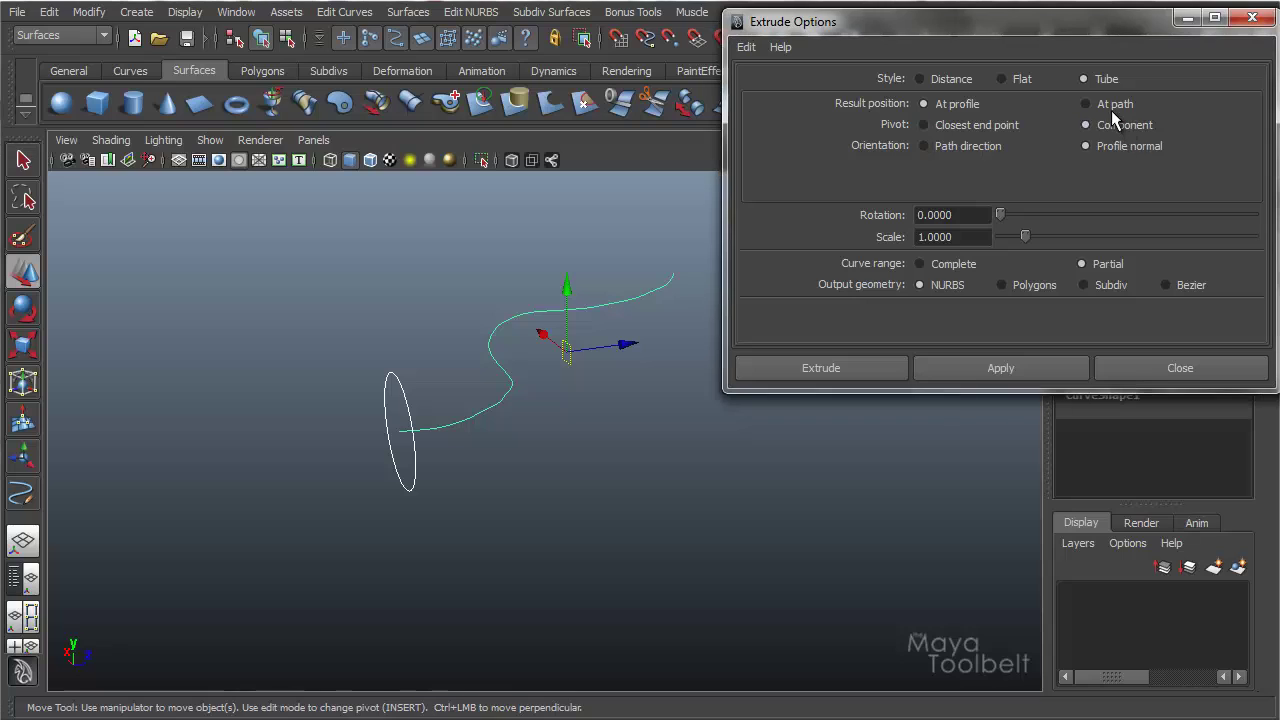
pyautogui.click(1018, 369)
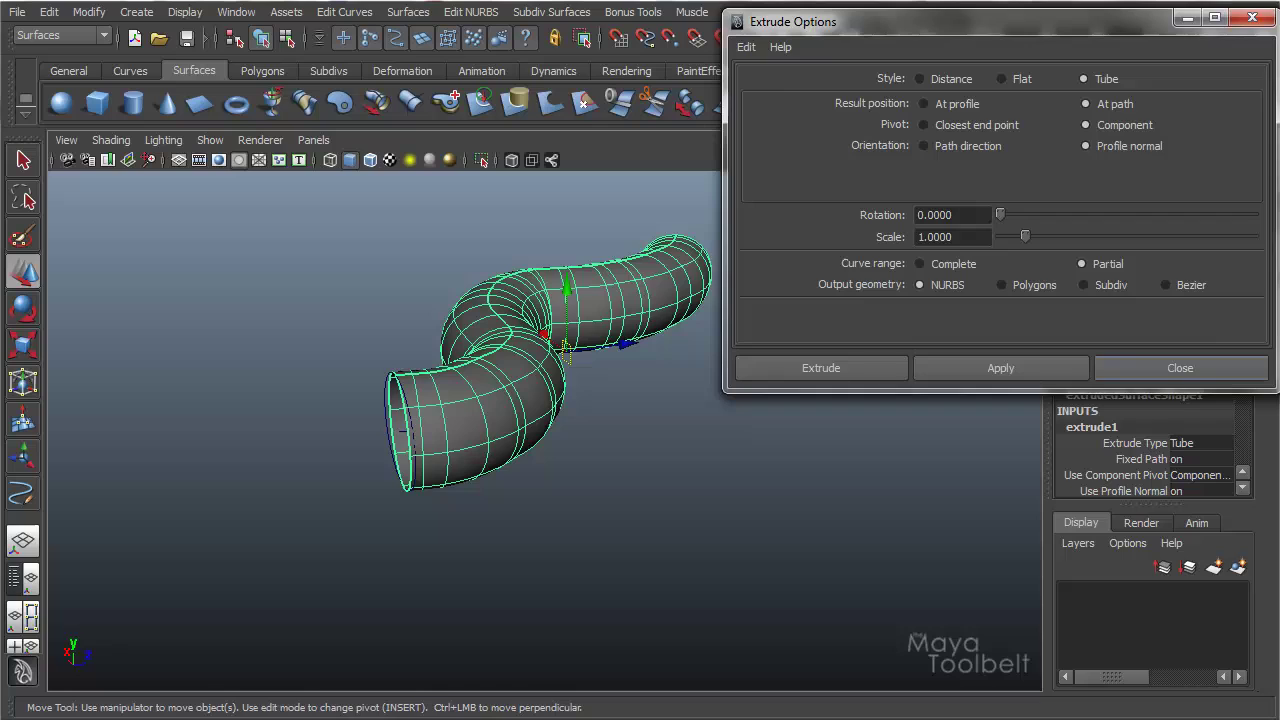
pyautogui.click(1180, 368)
# Shorten the tube along the path by adjusting the subCurve1 and subCurve2 Max Values
pyautogui.moveTo(1250, 291); pyautogui.dragTo(1231, 373)
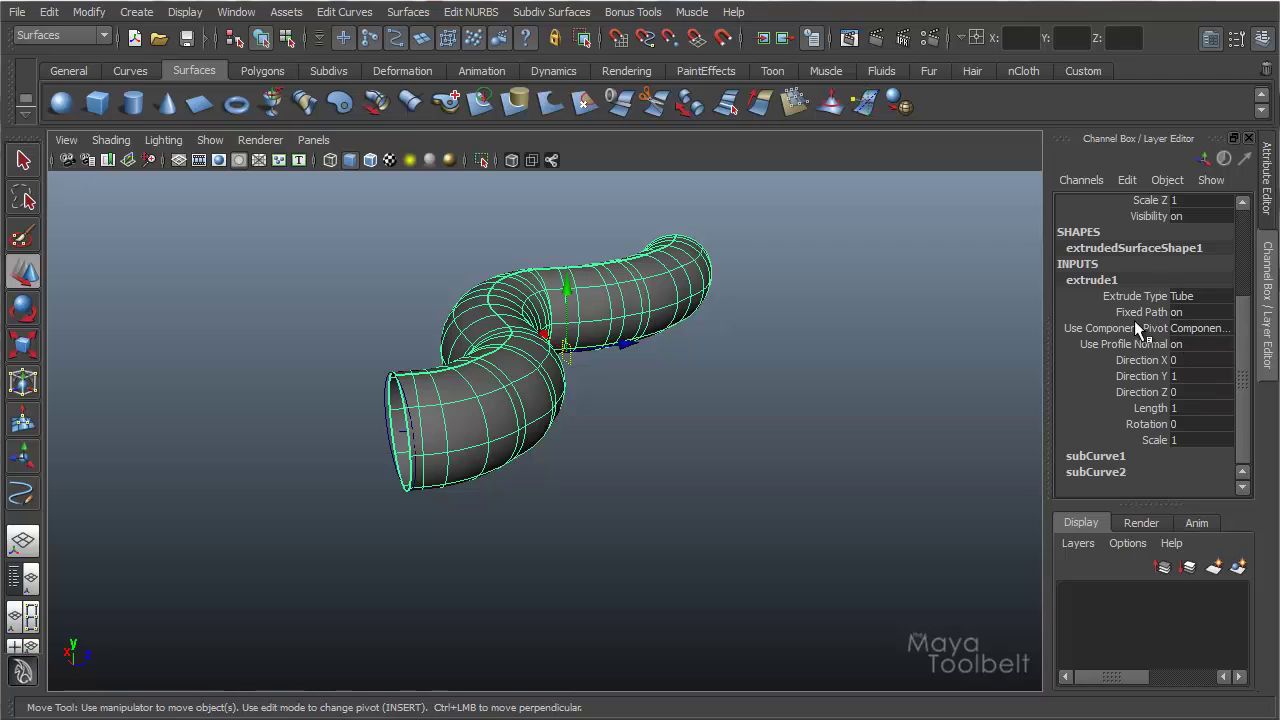
pyautogui.click(1110, 457)
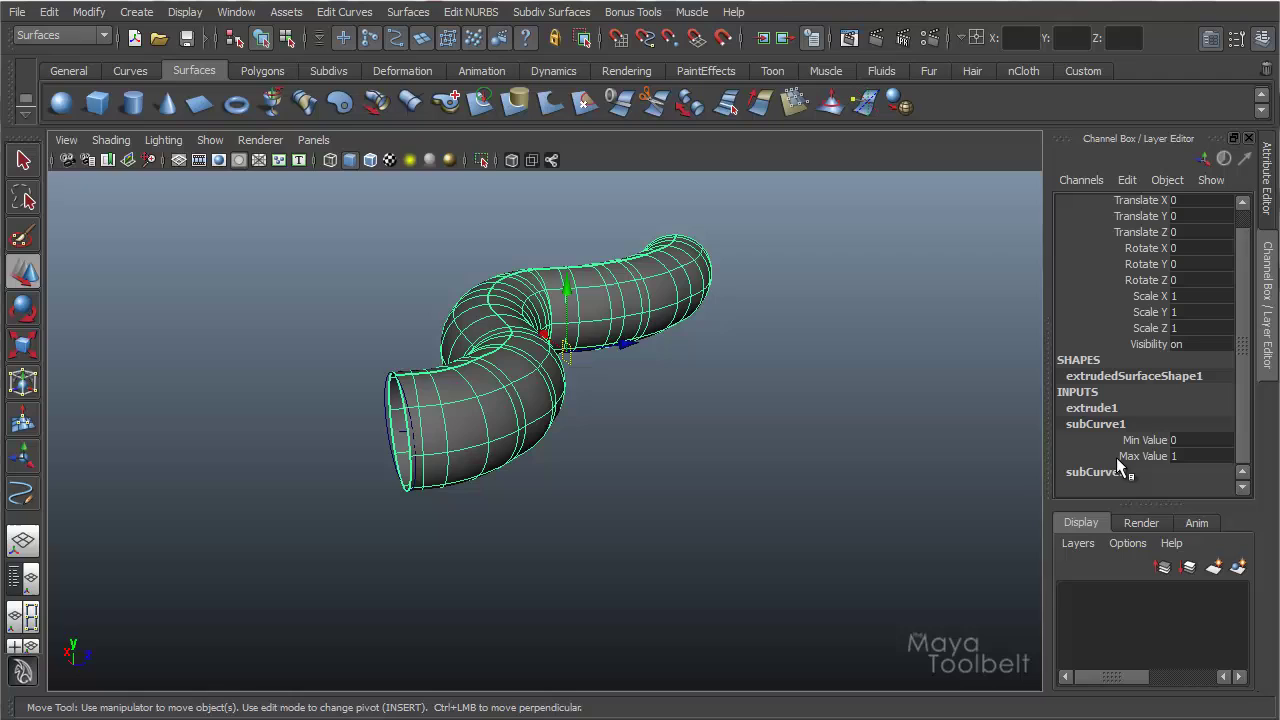
pyautogui.click(1143, 457)
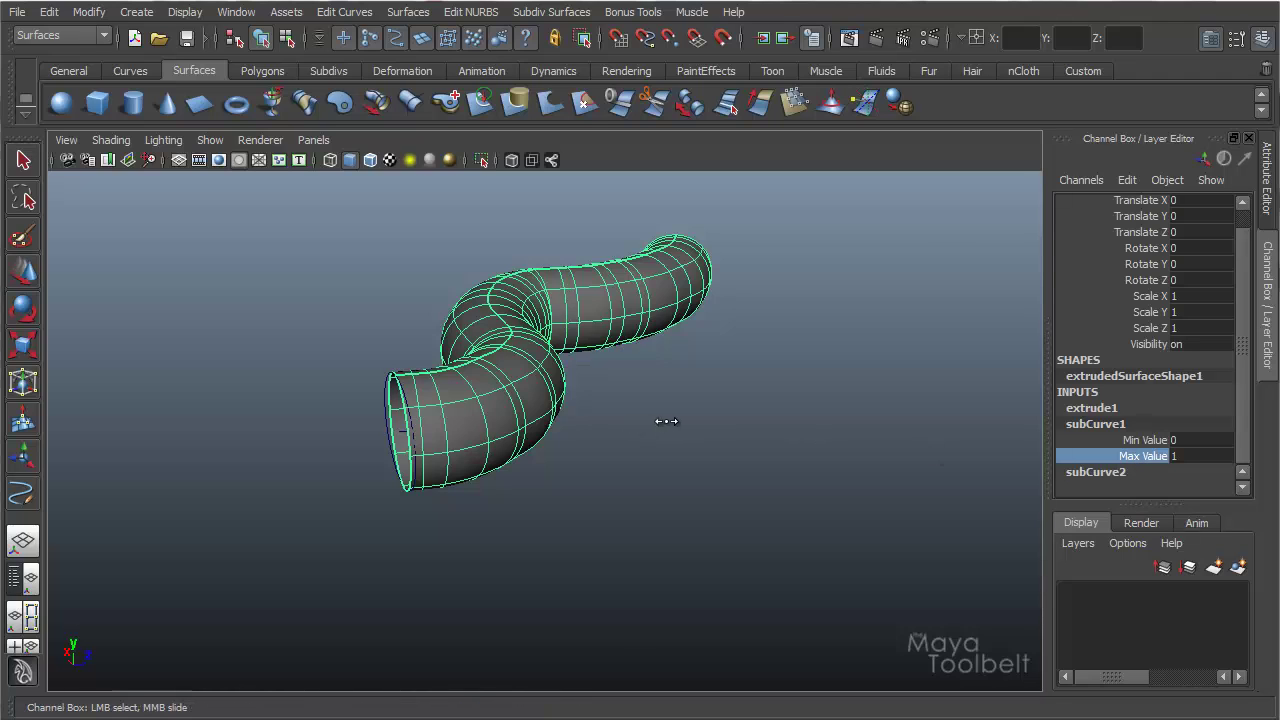
pyautogui.moveTo(666, 421); pyautogui.dragTo(730, 448, button='middle')
pyautogui.click(1116, 470)
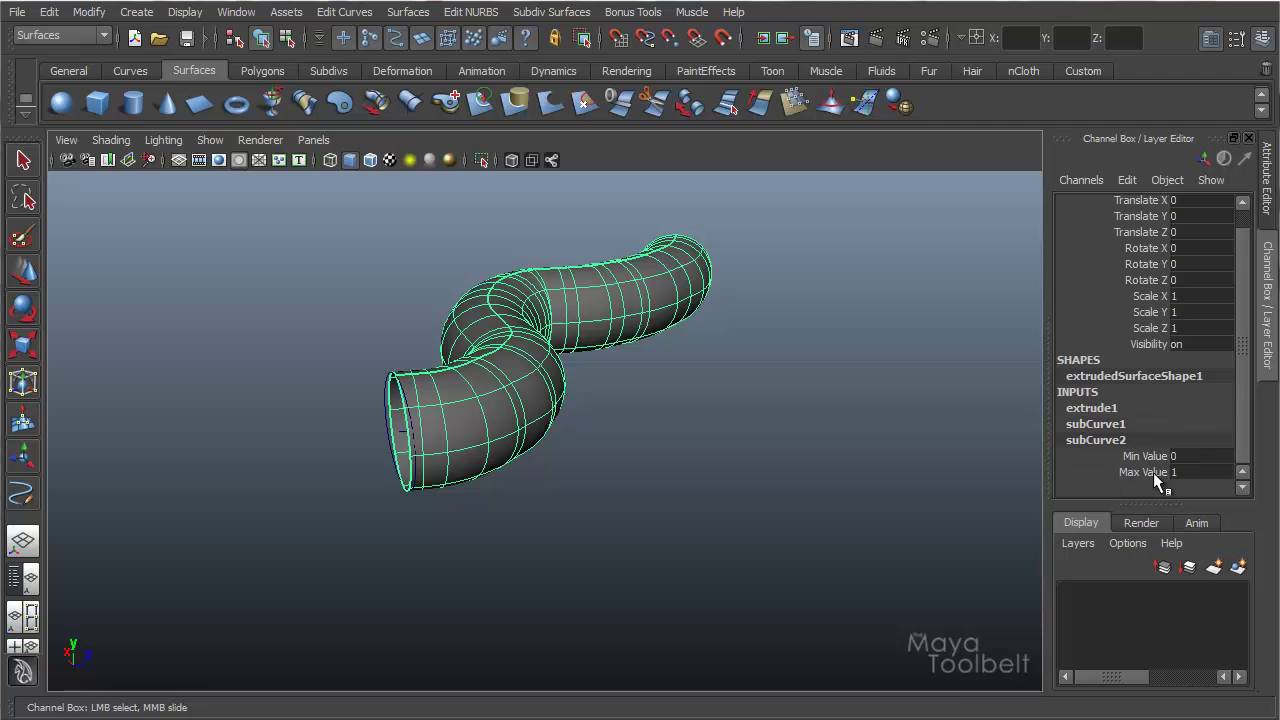
pyautogui.click(1130, 472)
pyautogui.moveTo(891, 441); pyautogui.dragTo(645, 486, button='middle')
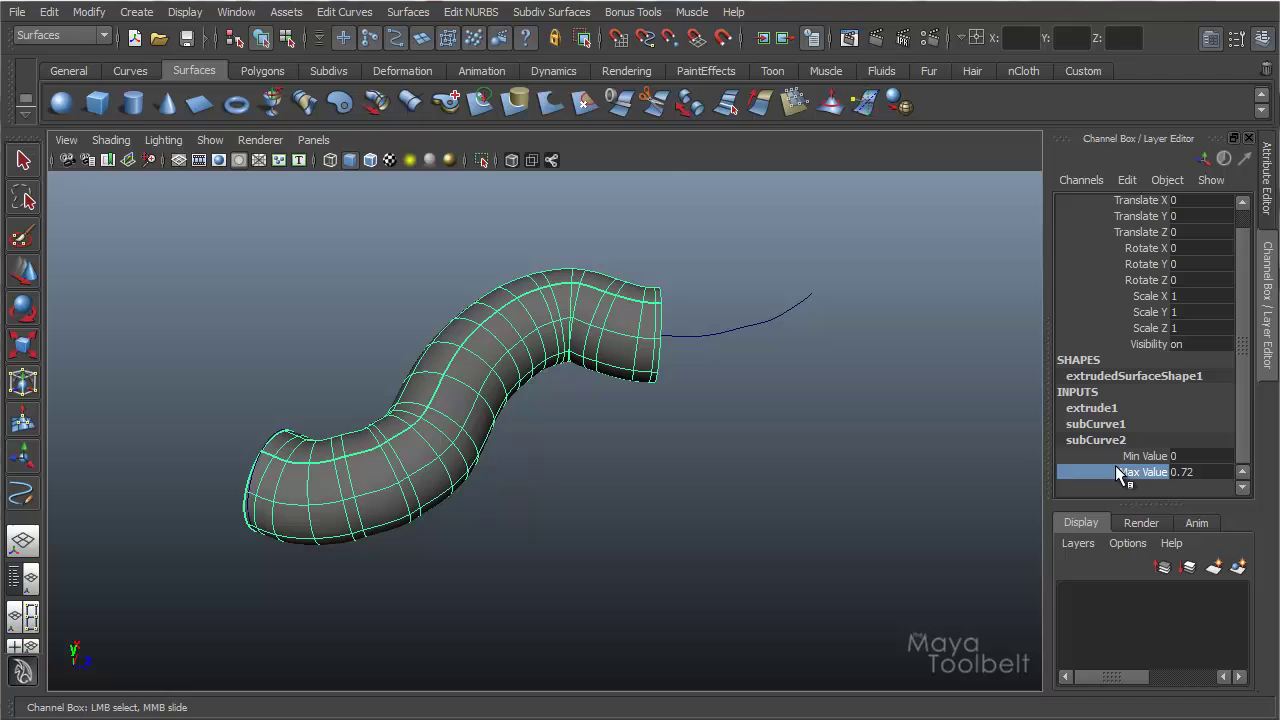
pyautogui.moveTo(826, 453); pyautogui.dragTo(750, 448, button='middle')
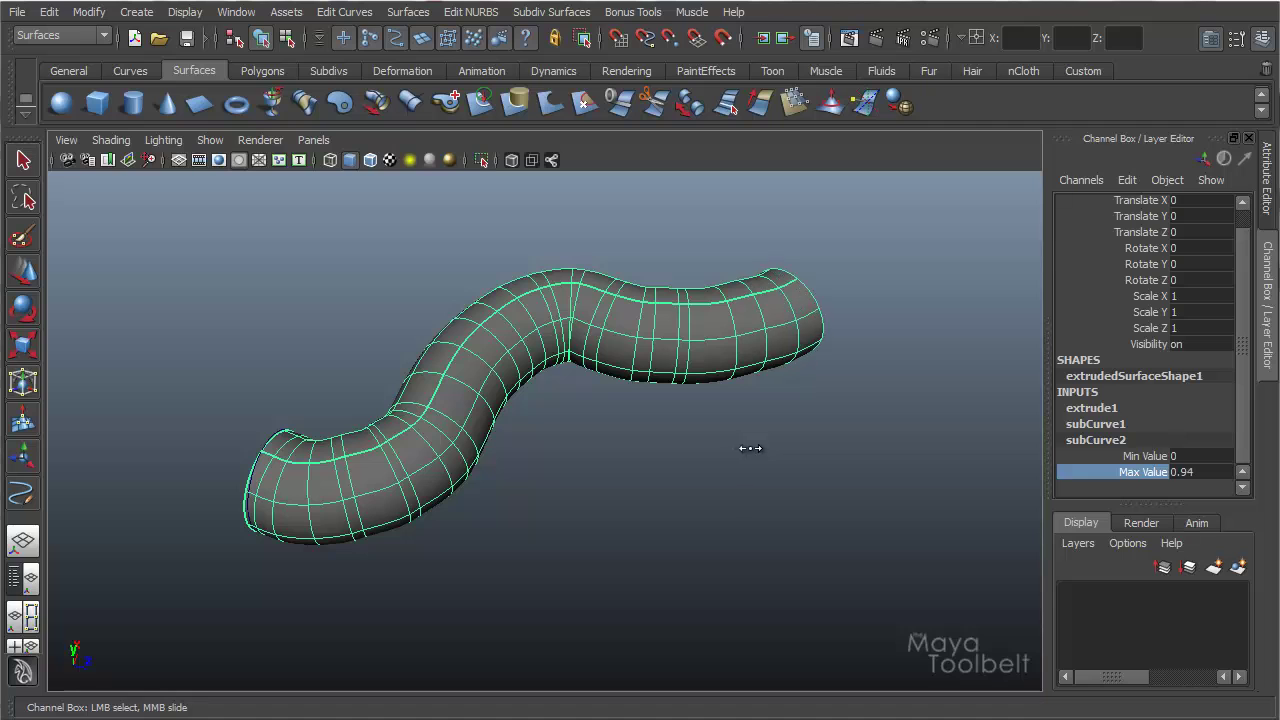
# Trim subCurve1's profile to Min 0.28 and Max 0.72, forming an open trough
pyautogui.click(1098, 425)
pyautogui.keyDown('alt'); pyautogui.moveTo(536, 487); pyautogui.dragTo(682, 434); pyautogui.keyUp('alt')
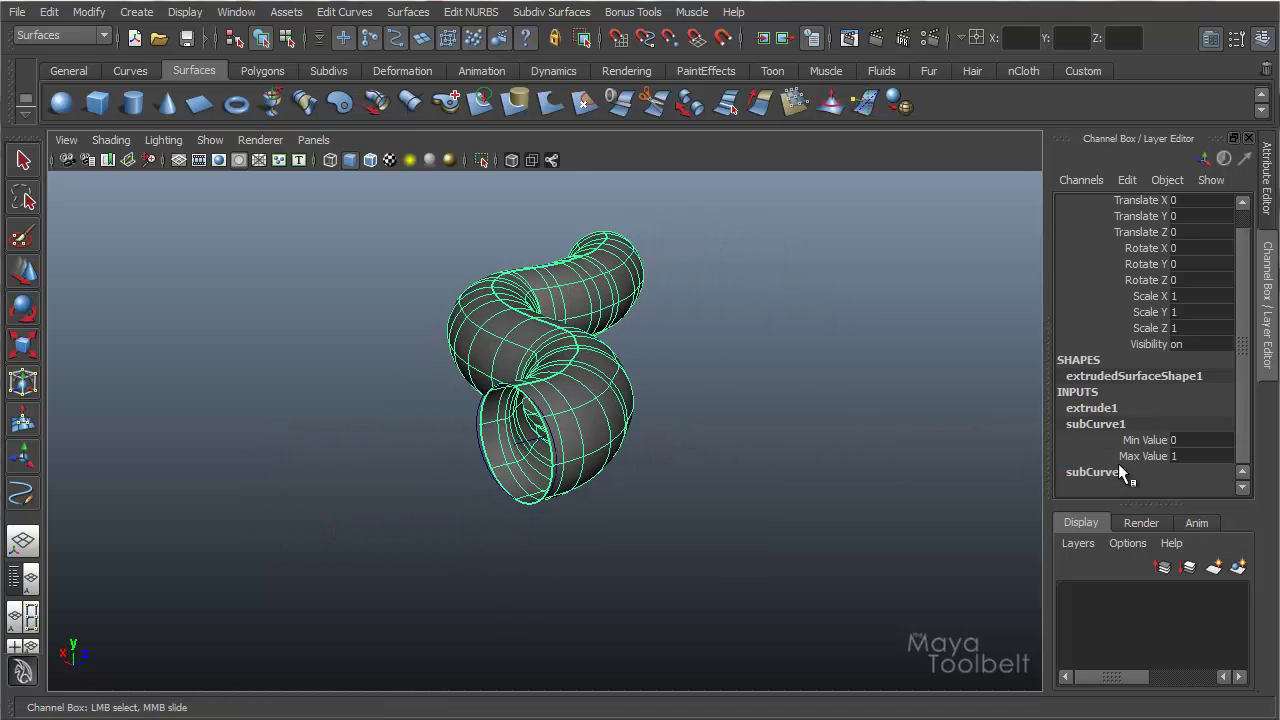
pyautogui.click(1143, 457)
pyautogui.moveTo(692, 456); pyautogui.dragTo(707, 481, button='middle')
pyautogui.click(1134, 442)
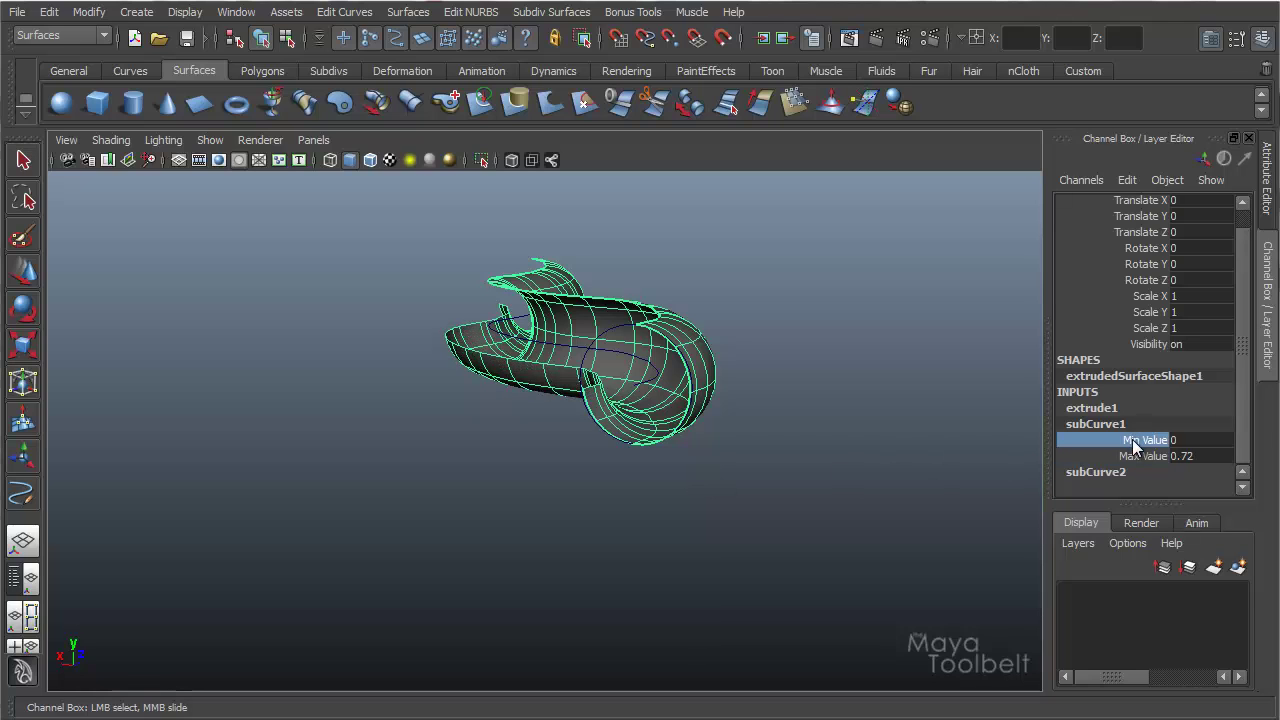
pyautogui.moveTo(879, 433); pyautogui.dragTo(905, 433, button='middle')
pyautogui.keyDown('alt'); pyautogui.moveTo(787, 432); pyautogui.dragTo(708, 460); pyautogui.keyUp('alt')
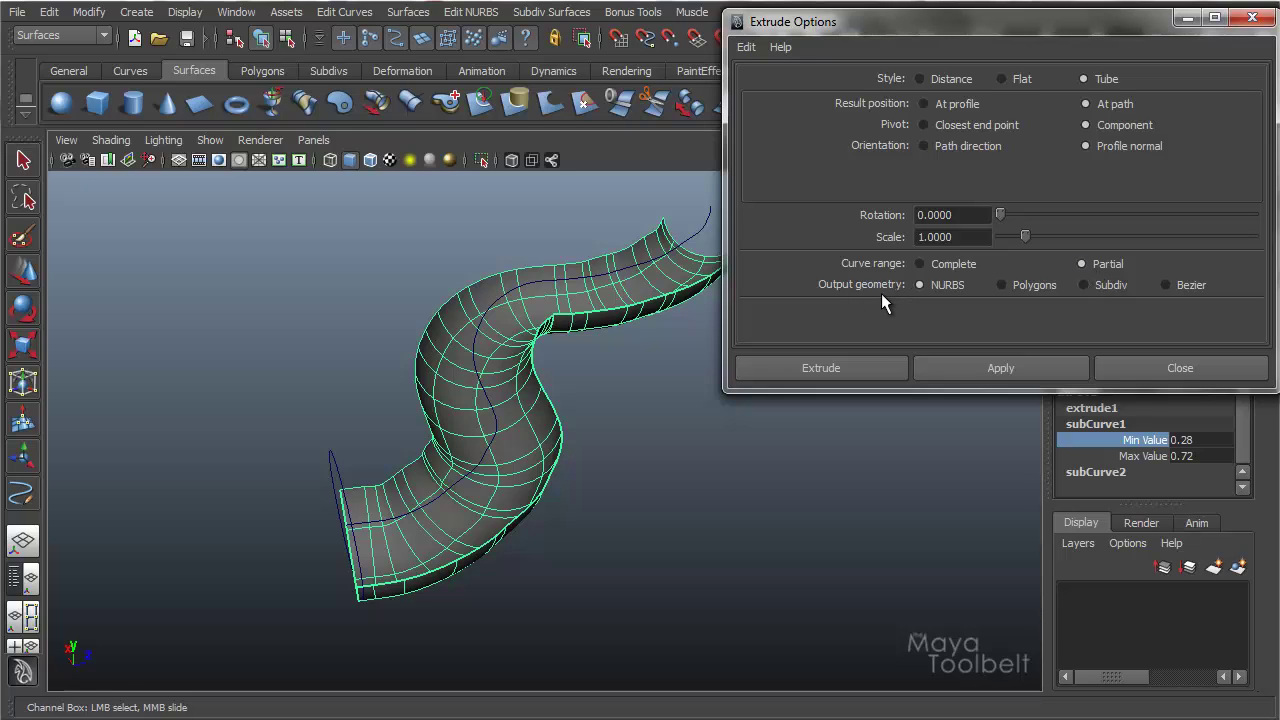
# Compare Polygons, Subdiv and Bezier output, settling on Polygons with Triangles and Standard fit tessellation
pyautogui.click(1040, 289)
pyautogui.click(1105, 288)
pyautogui.click(1199, 289)
pyautogui.click(1045, 285)
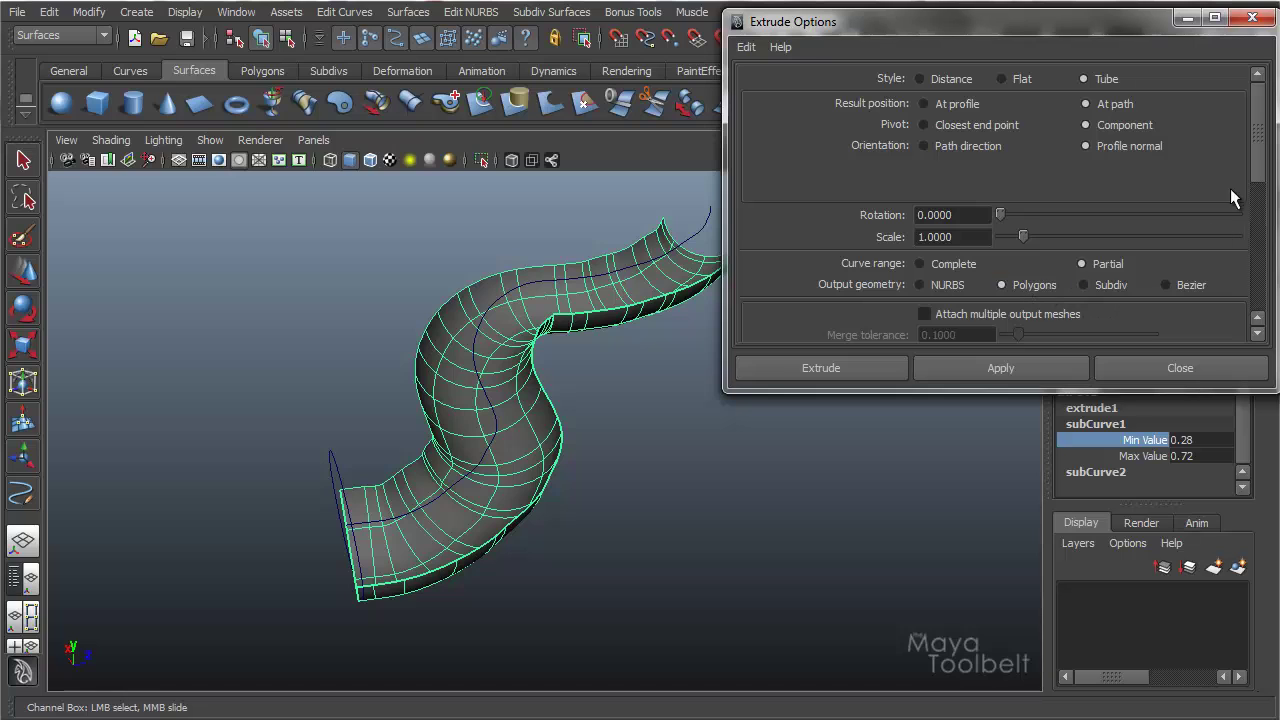
pyautogui.moveTo(1258, 135); pyautogui.dragTo(1262, 178)
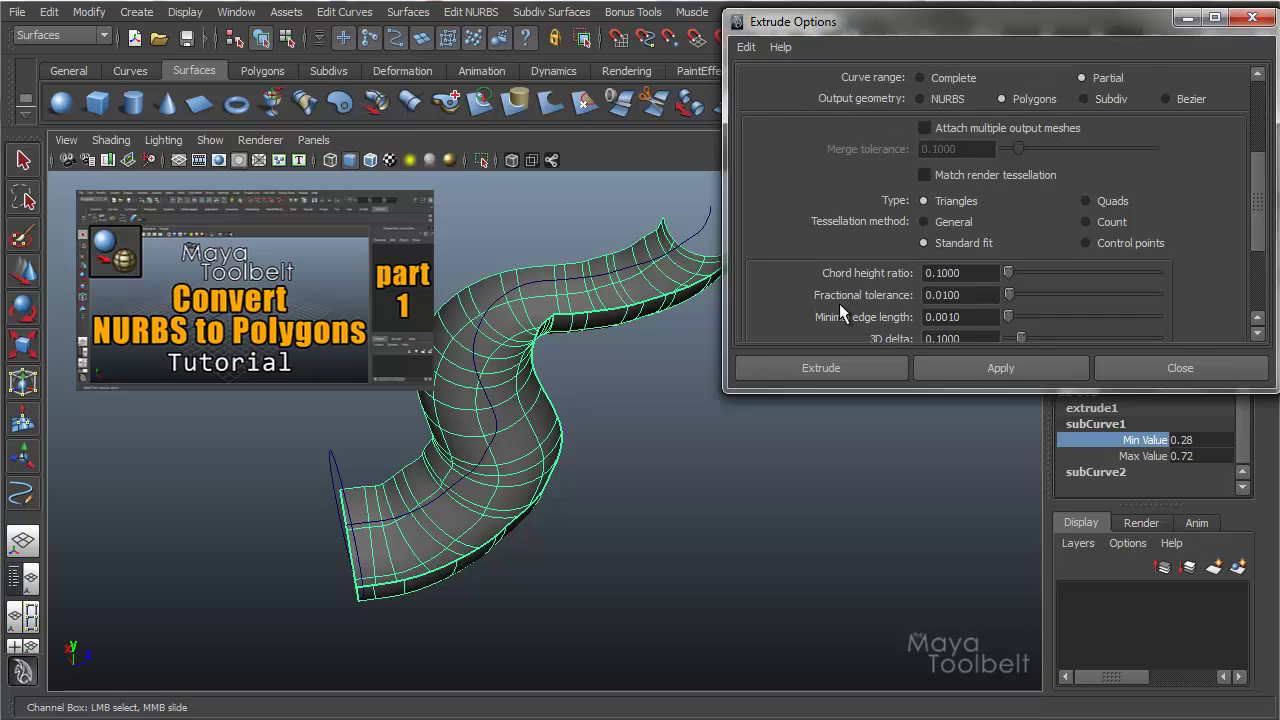
pyautogui.click(89, 12)
# Review the NURBS to Polygons conversion settings and the Extrude Options with Polygons output
pyautogui.moveTo(163, 335)
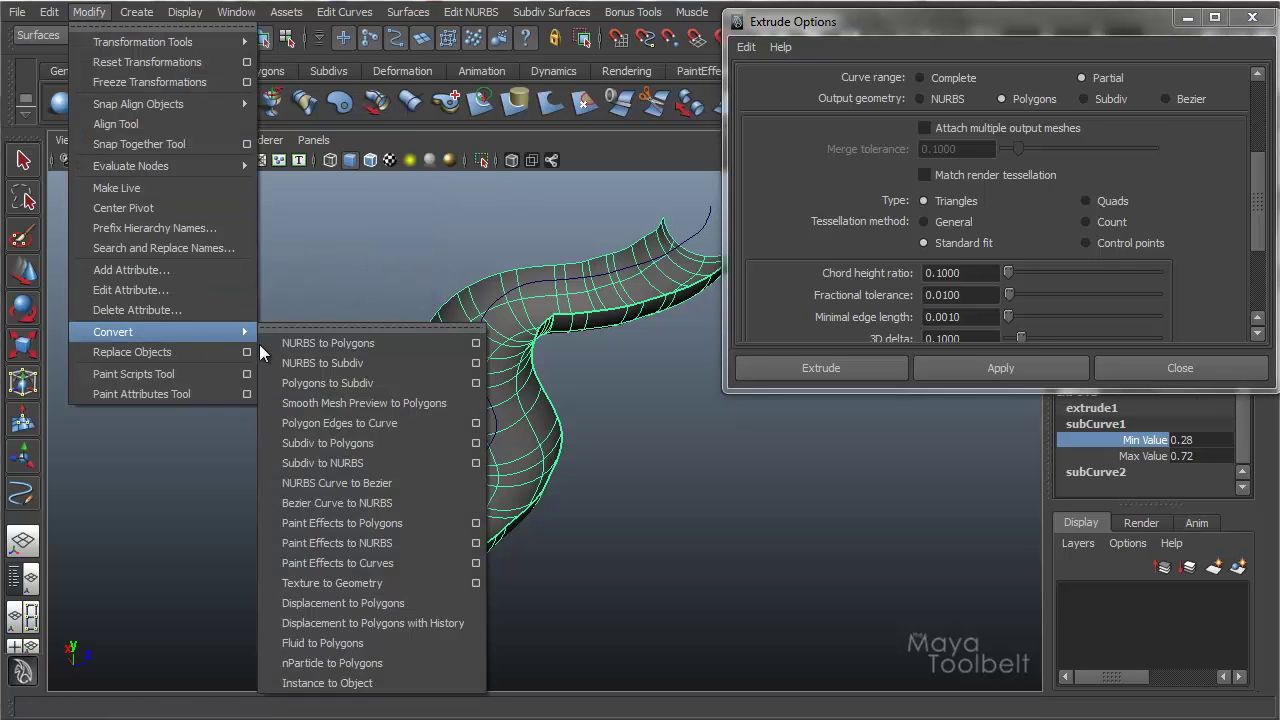
pyautogui.click(474, 347)
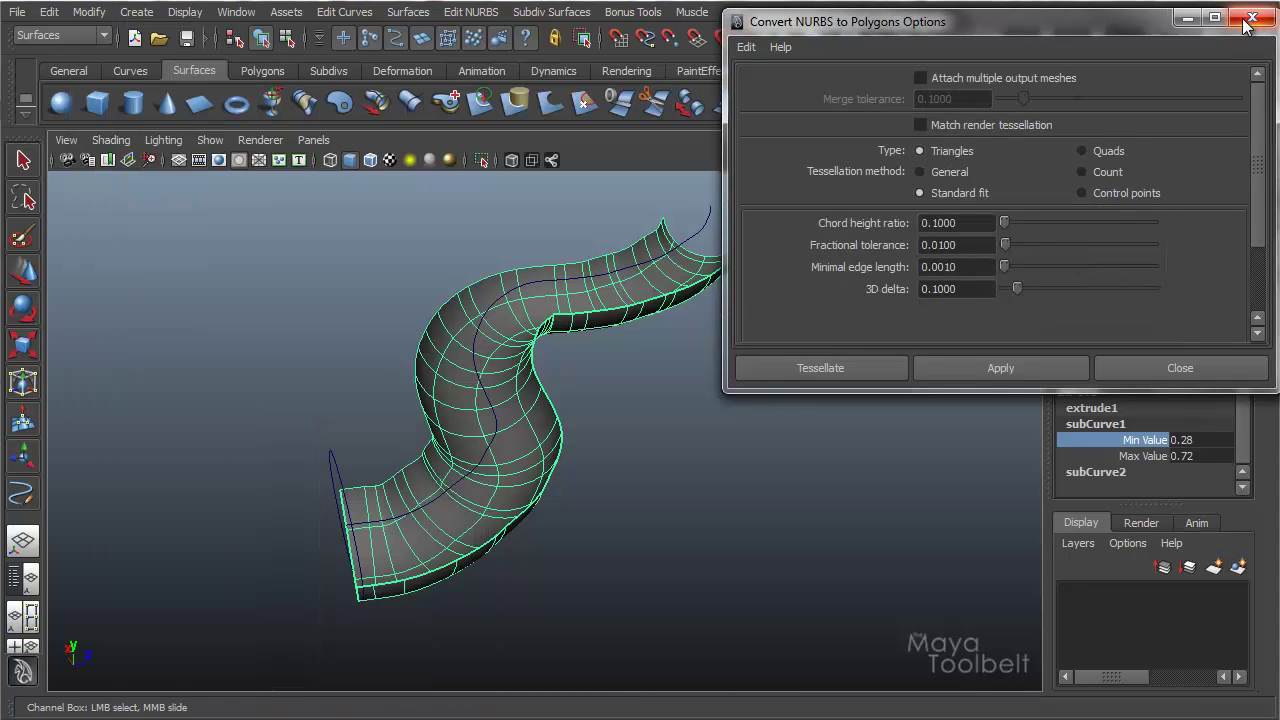
pyautogui.click(408, 12)
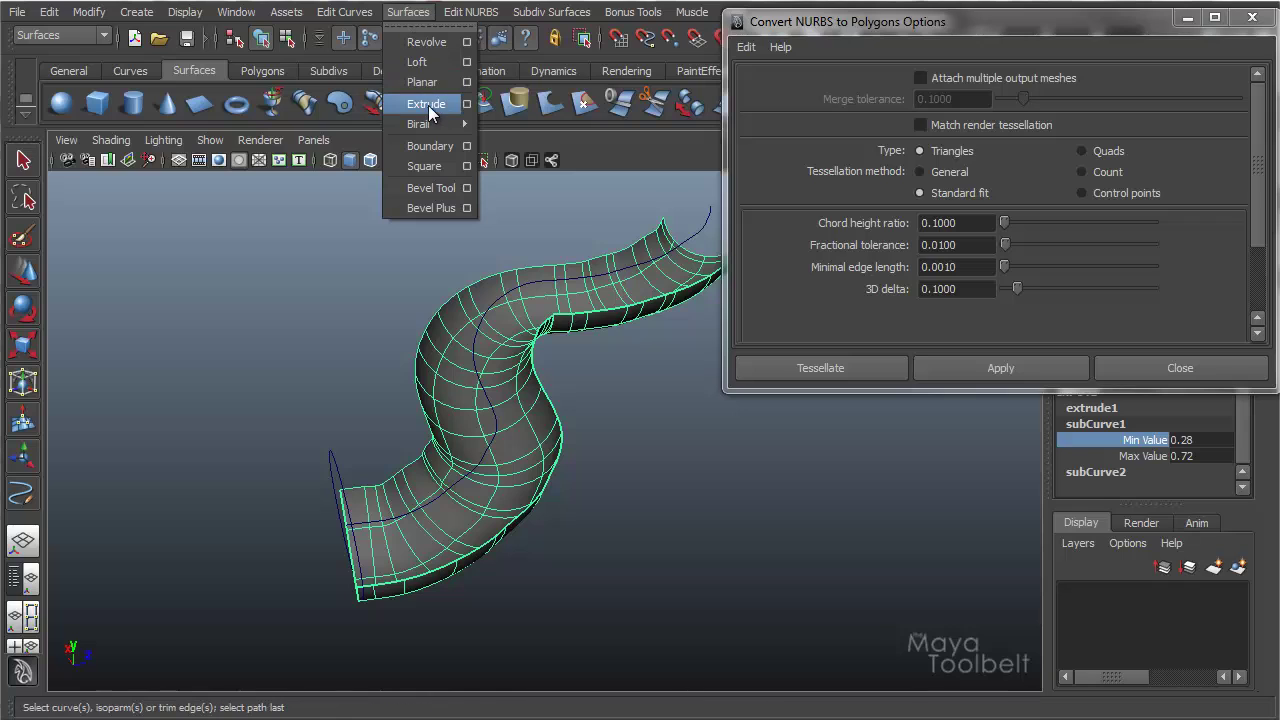
pyautogui.click(466, 104)
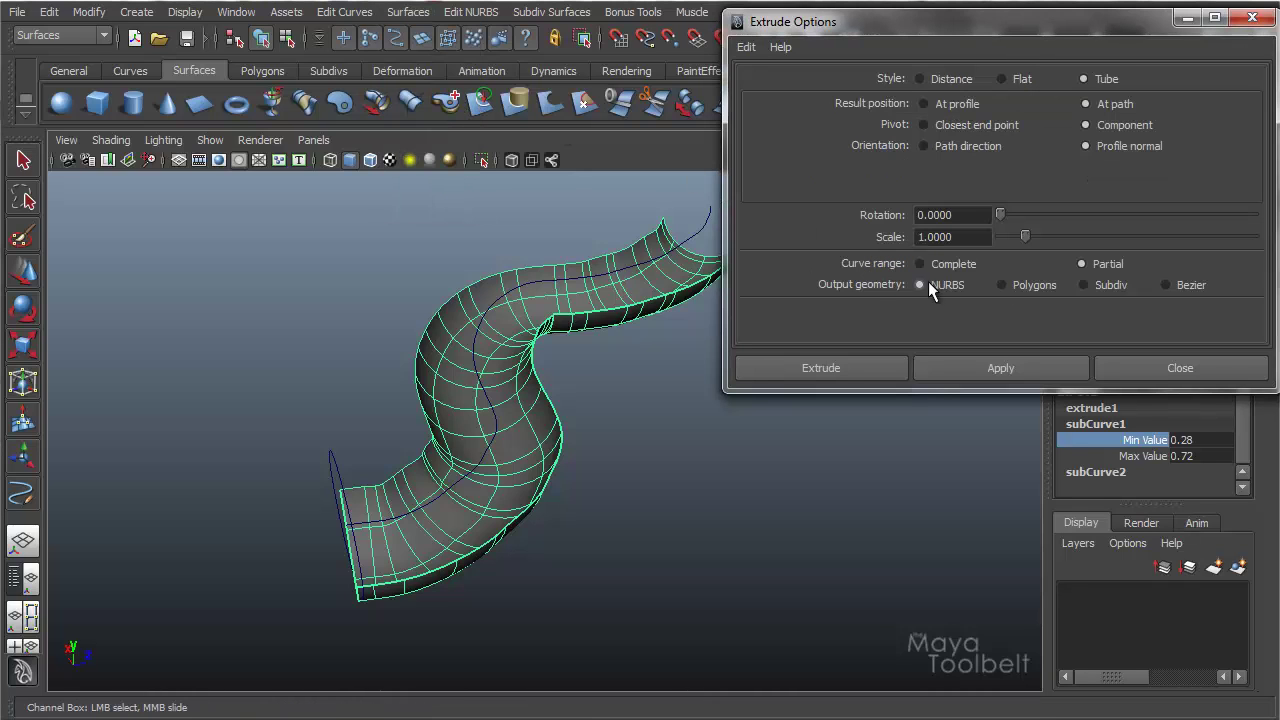
pyautogui.click(1026, 285)
pyautogui.scroll(-3, 1084, 240)
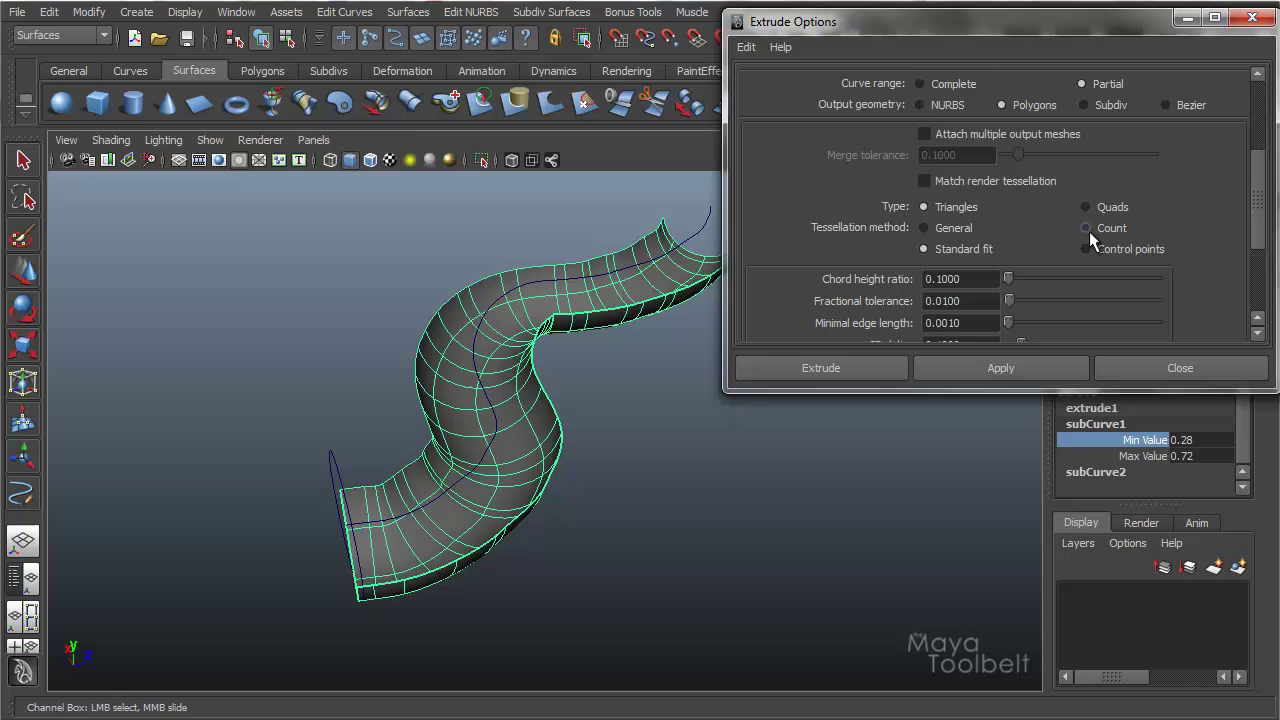
pyautogui.scroll(-2, 1060, 250)
pyautogui.scroll(1, 1040, 200)
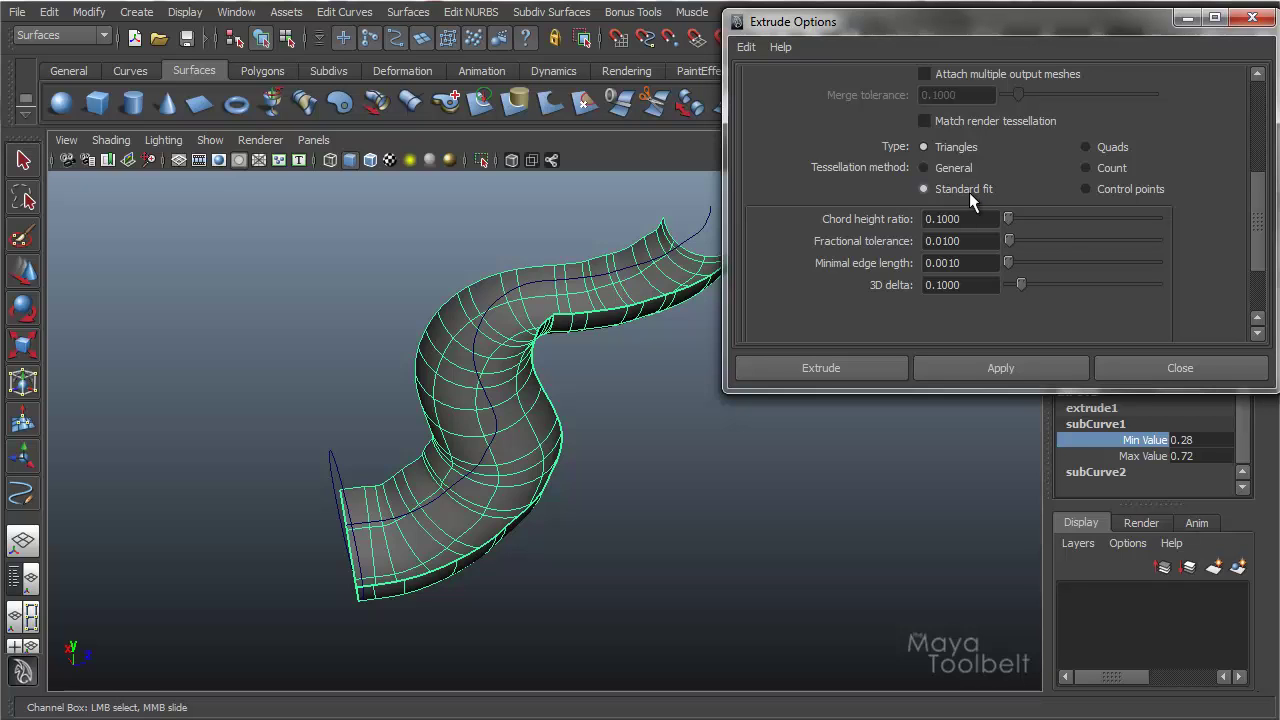
pyautogui.scroll(-1, 1066, 237)
pyautogui.scroll(3, 1059, 228)
pyautogui.scroll(2, 1051, 233)
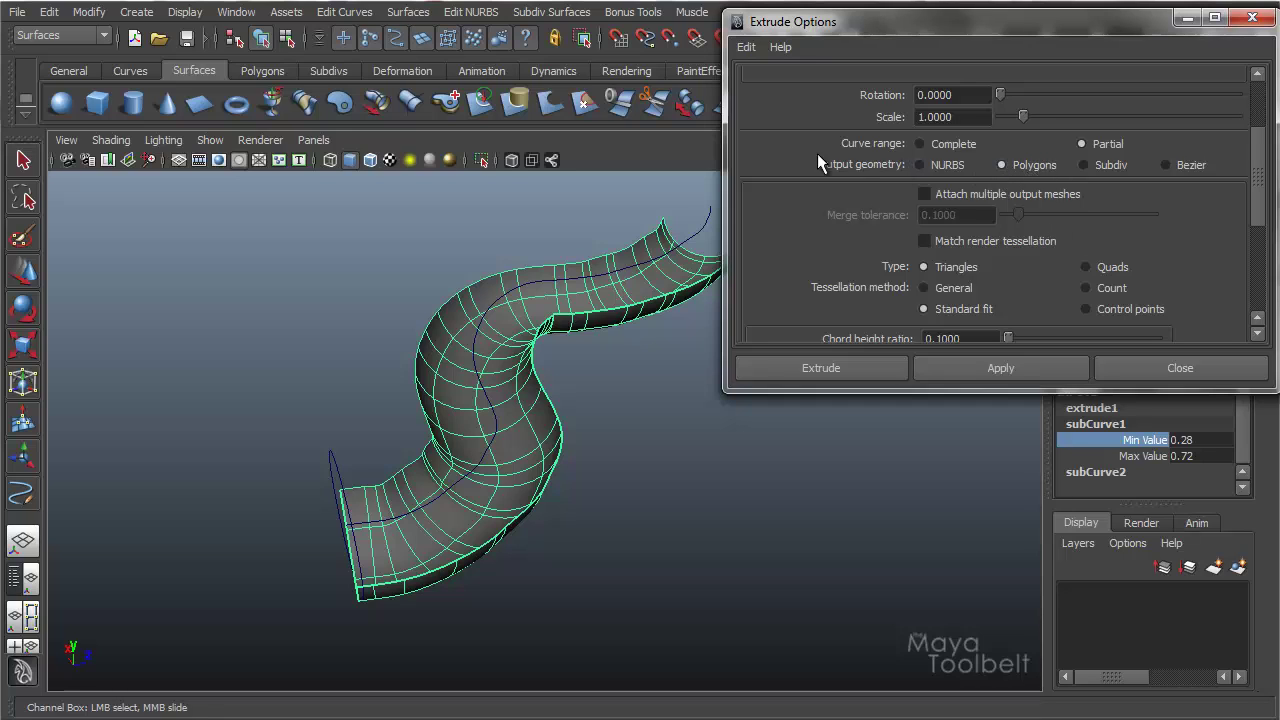
# Reset the Extrude Options output geometry to NURBS and close the dialog
pyautogui.click(405, 12)
pyautogui.click(405, 12)
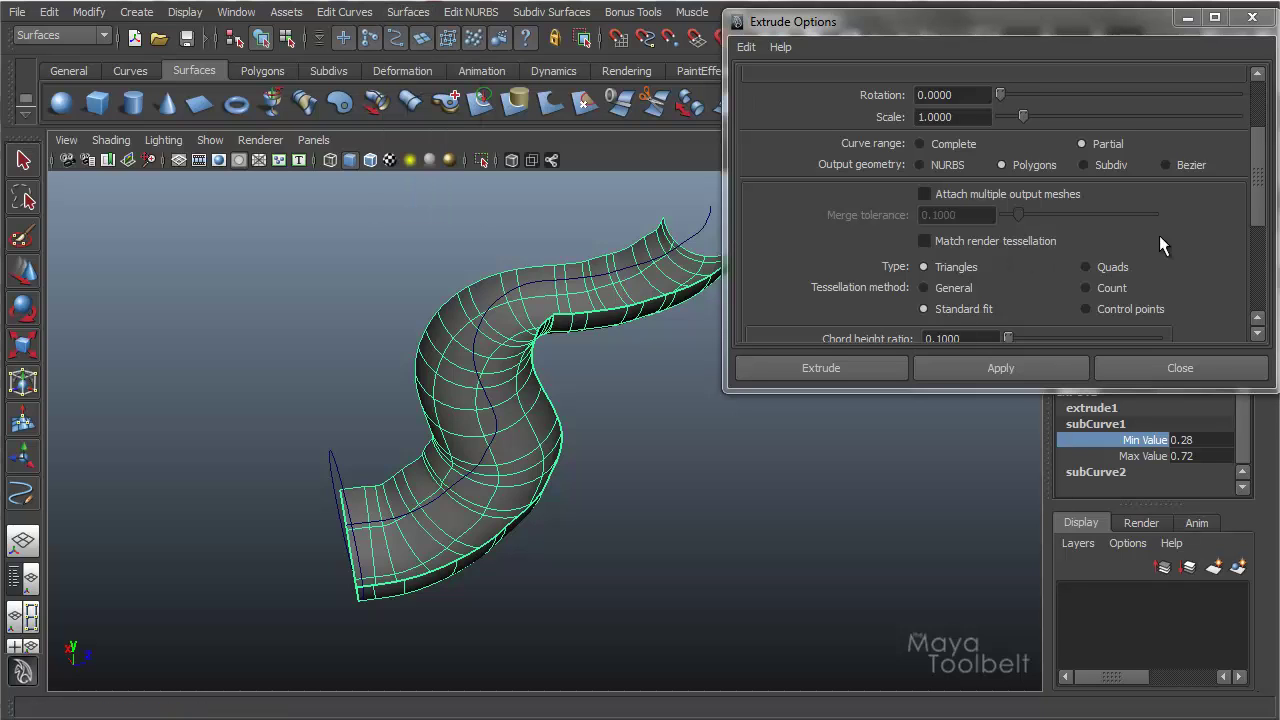
pyautogui.click(918, 163)
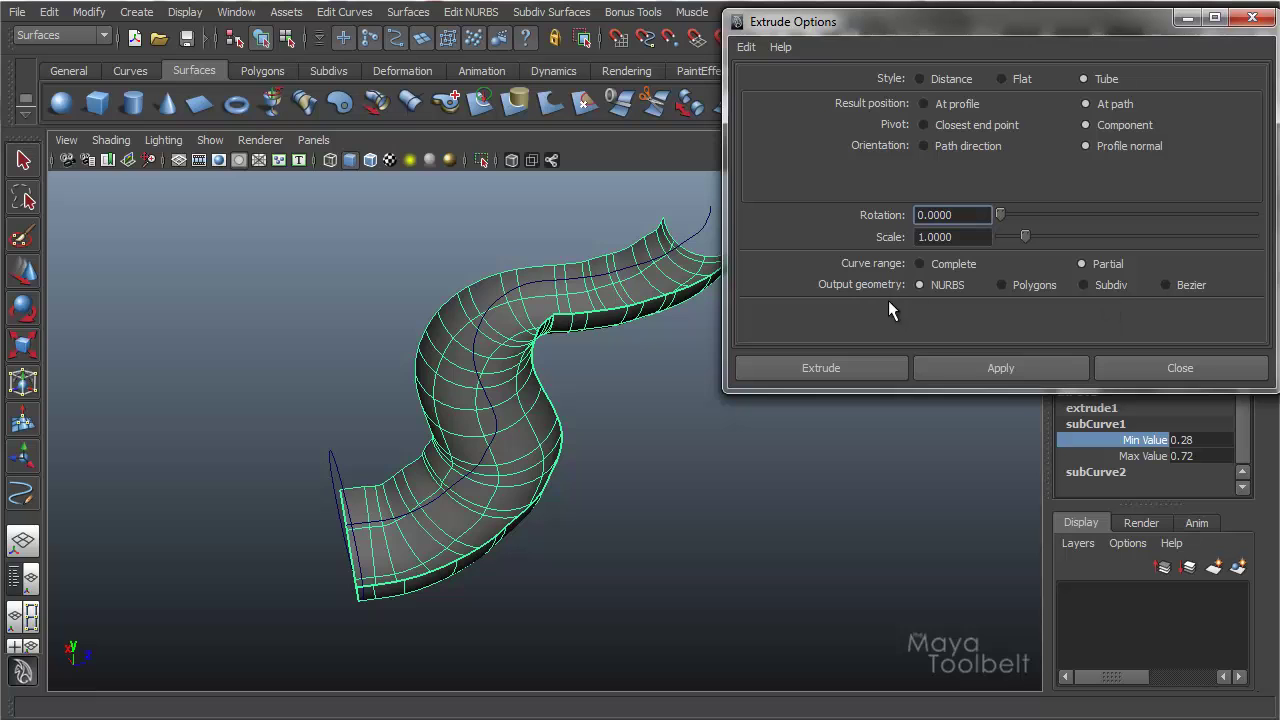
pyautogui.click(1177, 369)
# Delete the extruded surface and select both remaining curves
pyautogui.keyDown('alt'); pyautogui.moveTo(717, 314); pyautogui.dragTo(654, 317); pyautogui.keyUp('alt')
pyautogui.click(654, 317)
pyautogui.keyDown('alt'); pyautogui.moveTo(749, 360); pyautogui.dragTo(763, 391); pyautogui.keyUp('alt')
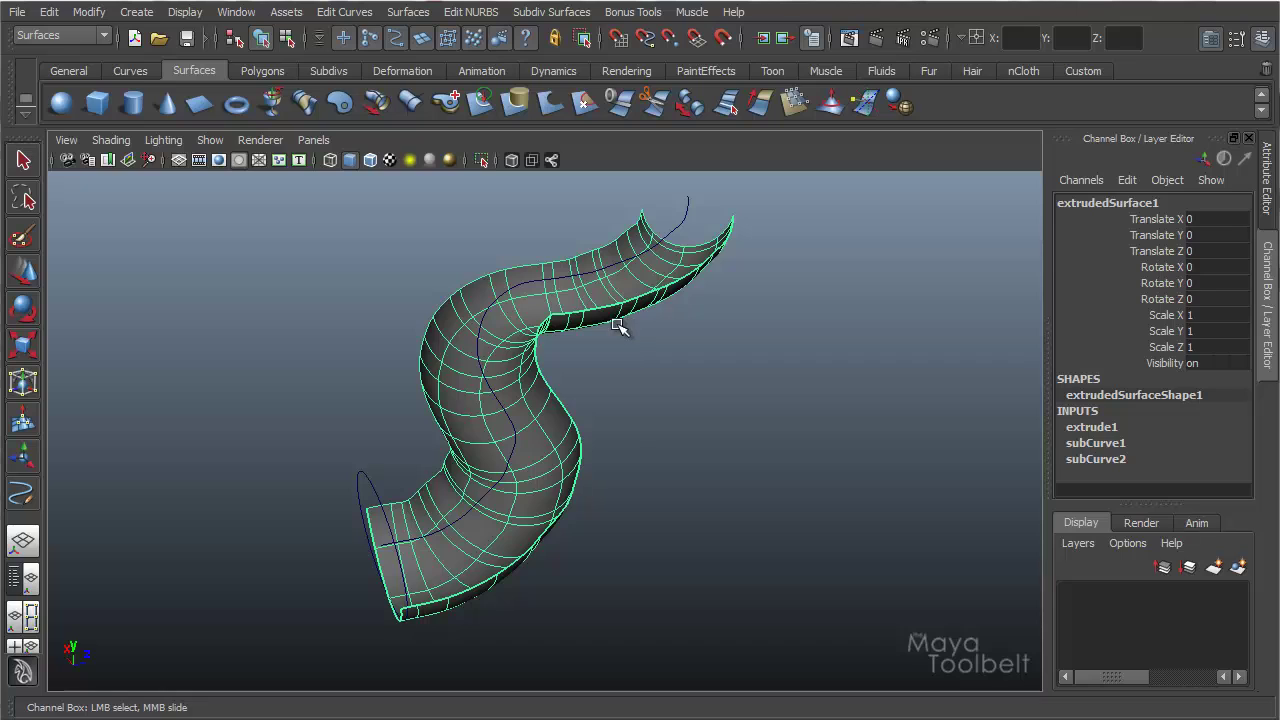
pyautogui.press('Delete')
pyautogui.moveTo(320, 321); pyautogui.dragTo(603, 546)
# Delete the two curves, then draw a trial NURBS sphere and remove it
pyautogui.press('Delete')
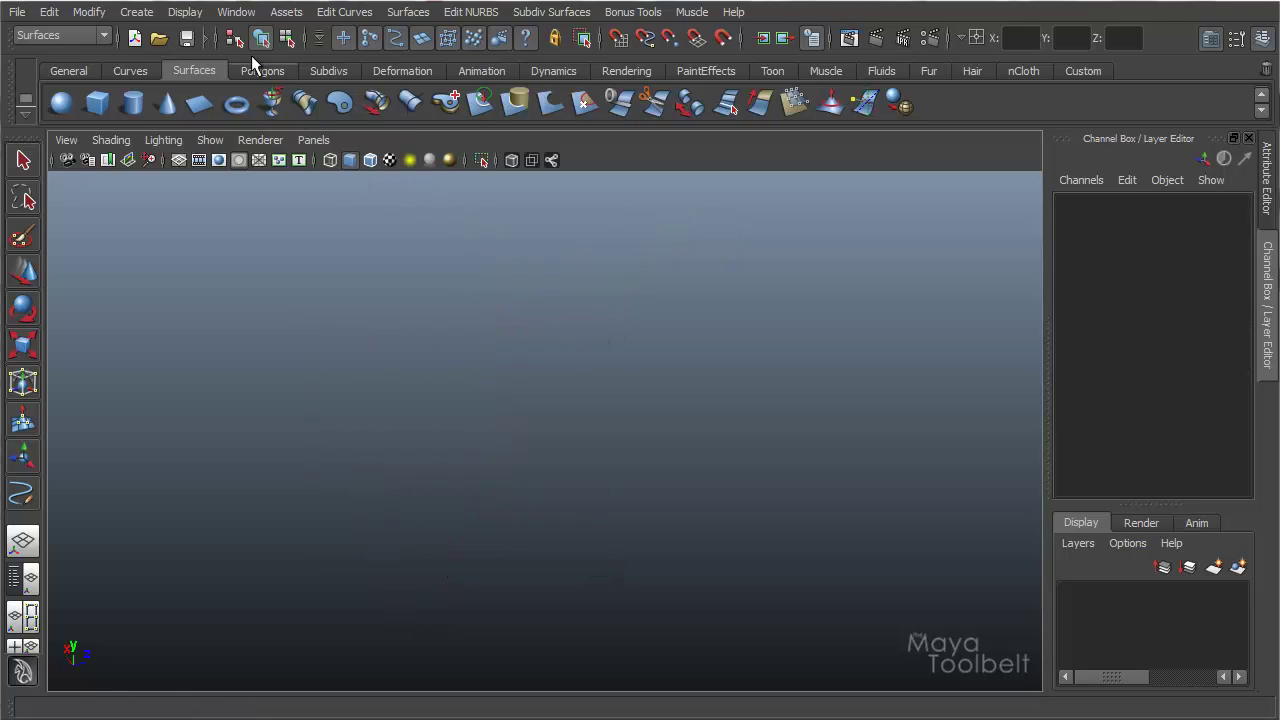
pyautogui.click(137, 12)
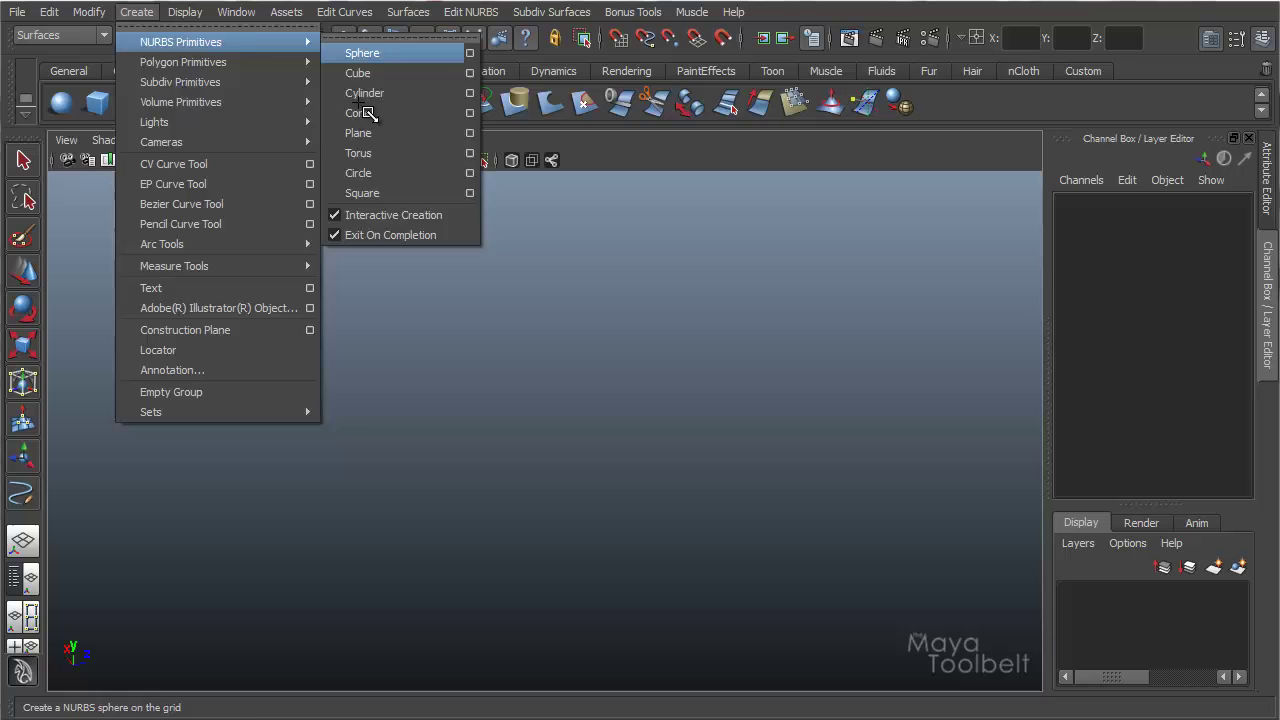
pyautogui.click(352, 48)
pyautogui.moveTo(306, 437); pyautogui.dragTo(338, 451)
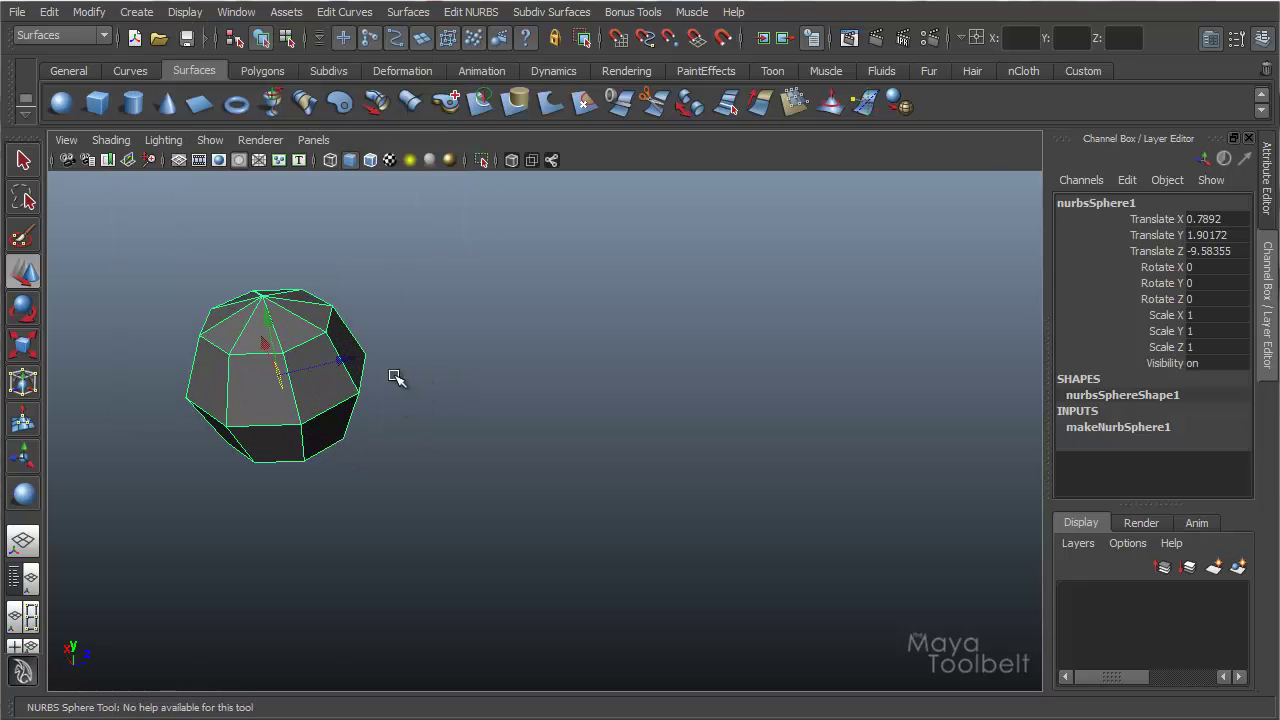
pyautogui.press('w')
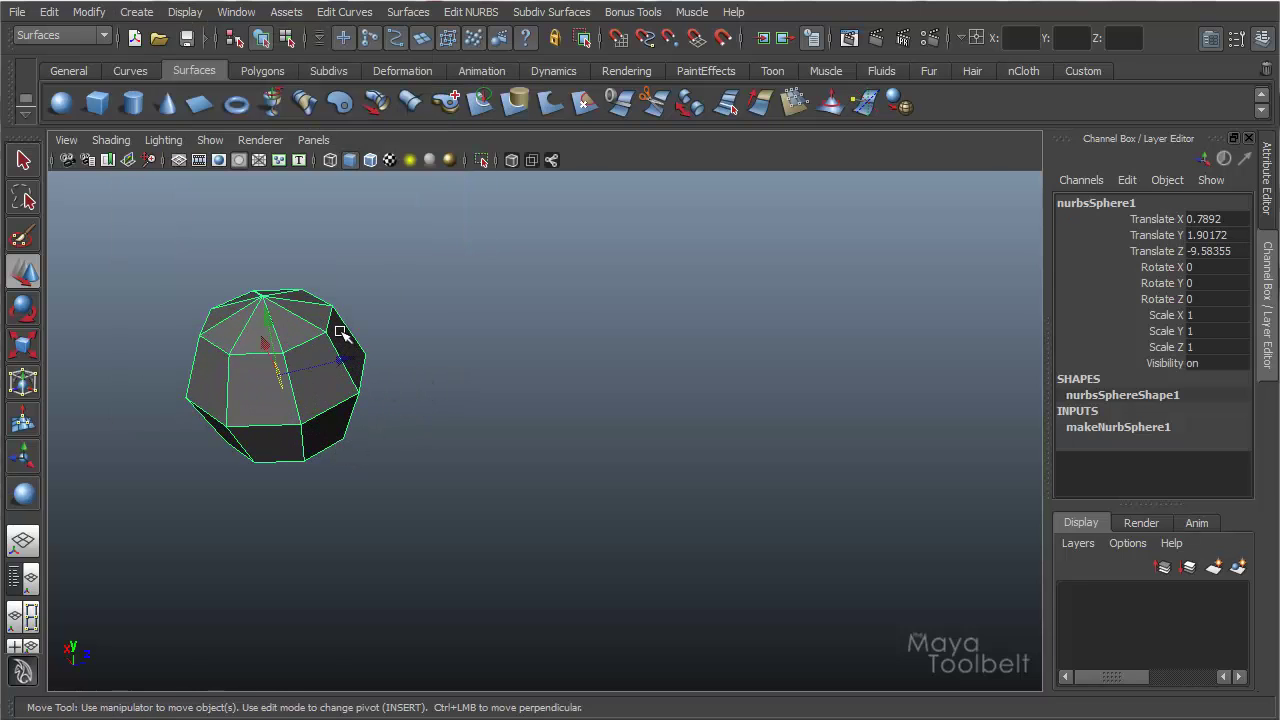
pyautogui.press('Delete')
# Draw a cubic-degree NURBS sphere on the grid
pyautogui.click(136, 12)
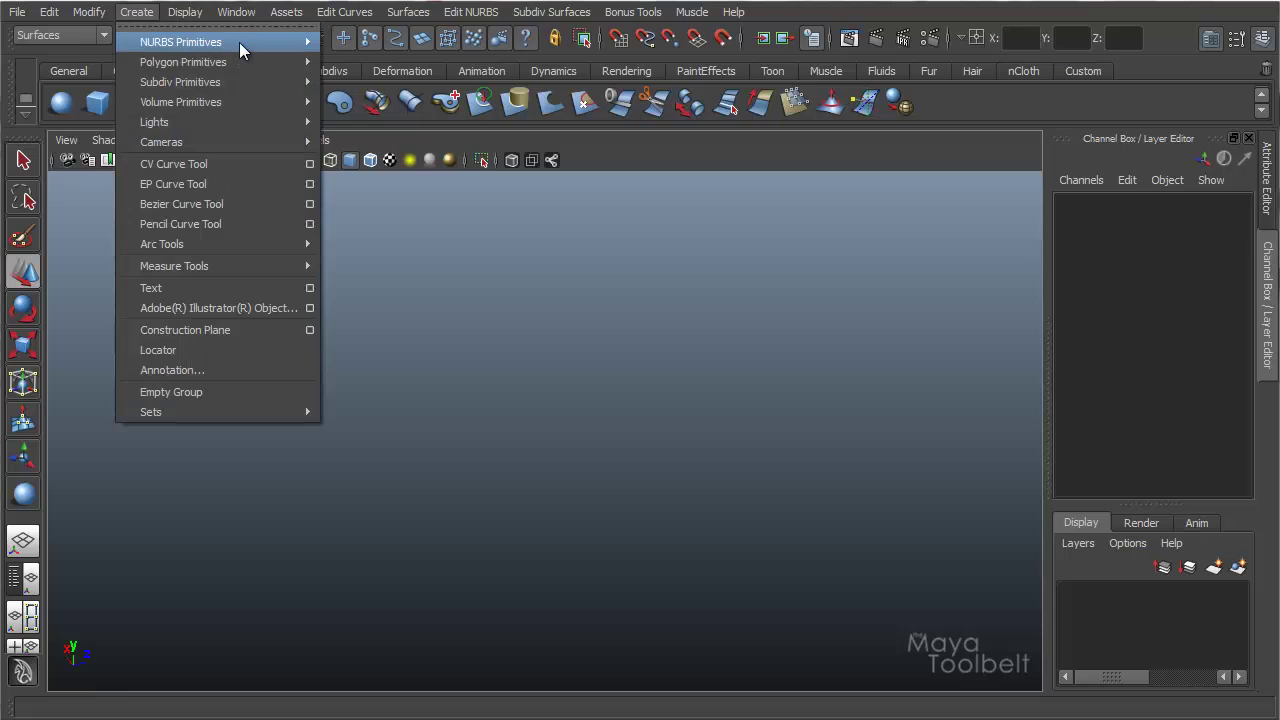
pyautogui.click(352, 47)
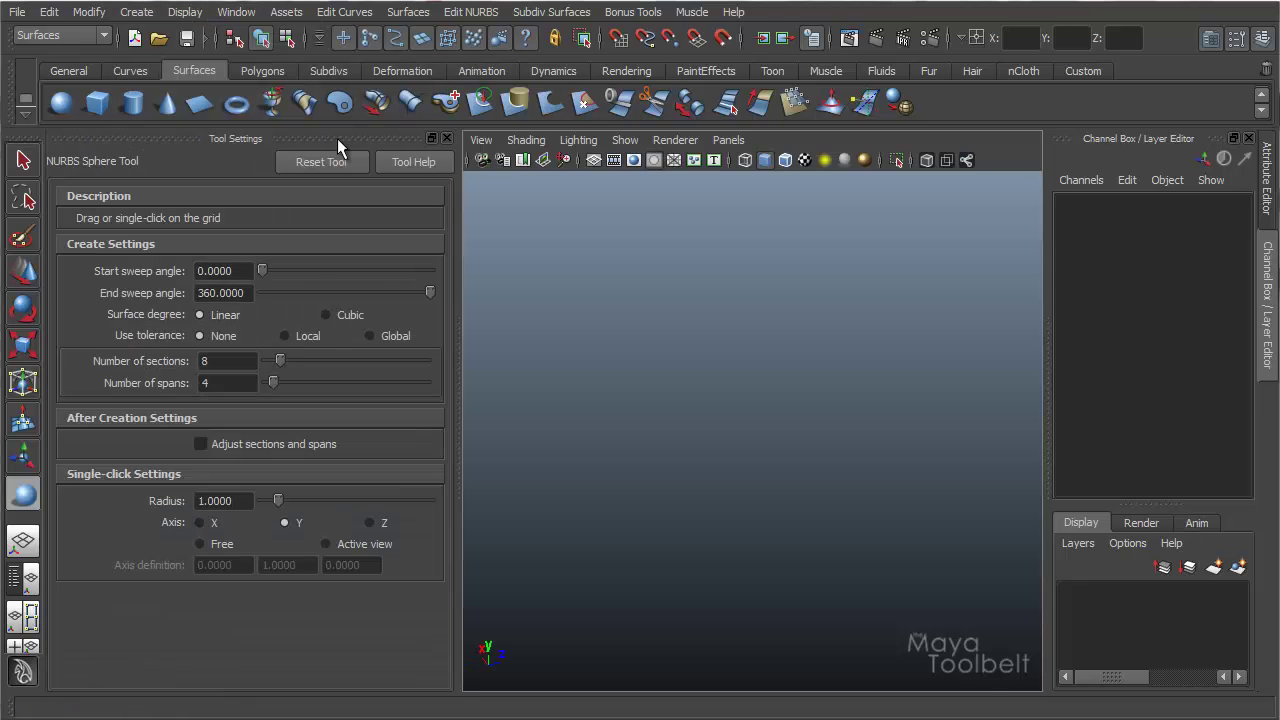
pyautogui.click(325, 315)
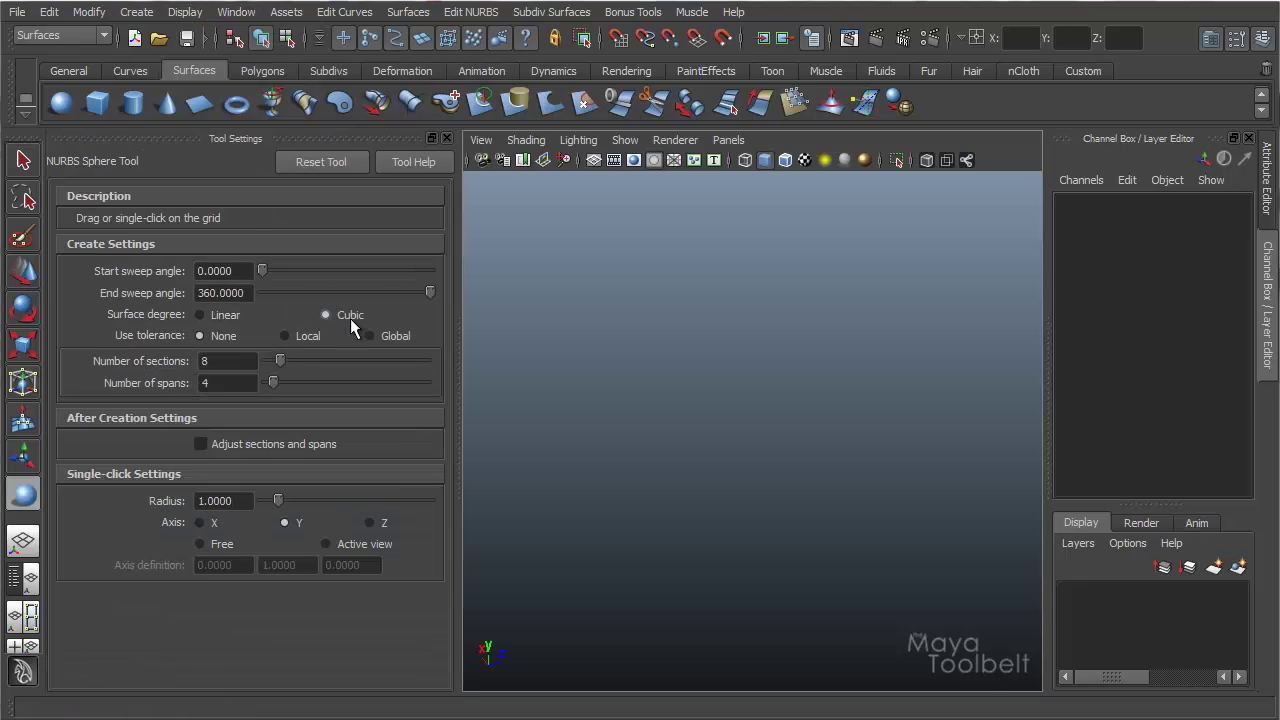
pyautogui.click(447, 138)
pyautogui.moveTo(295, 474); pyautogui.dragTo(372, 520)
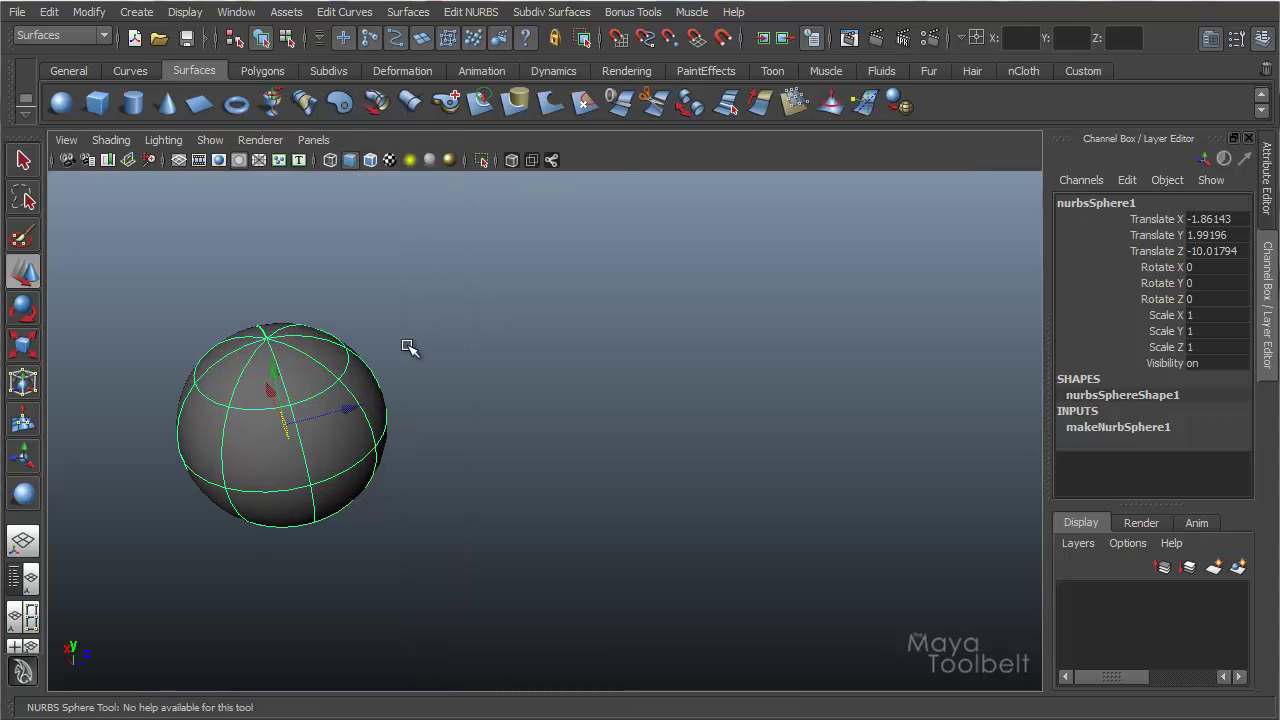
pyautogui.press('w')
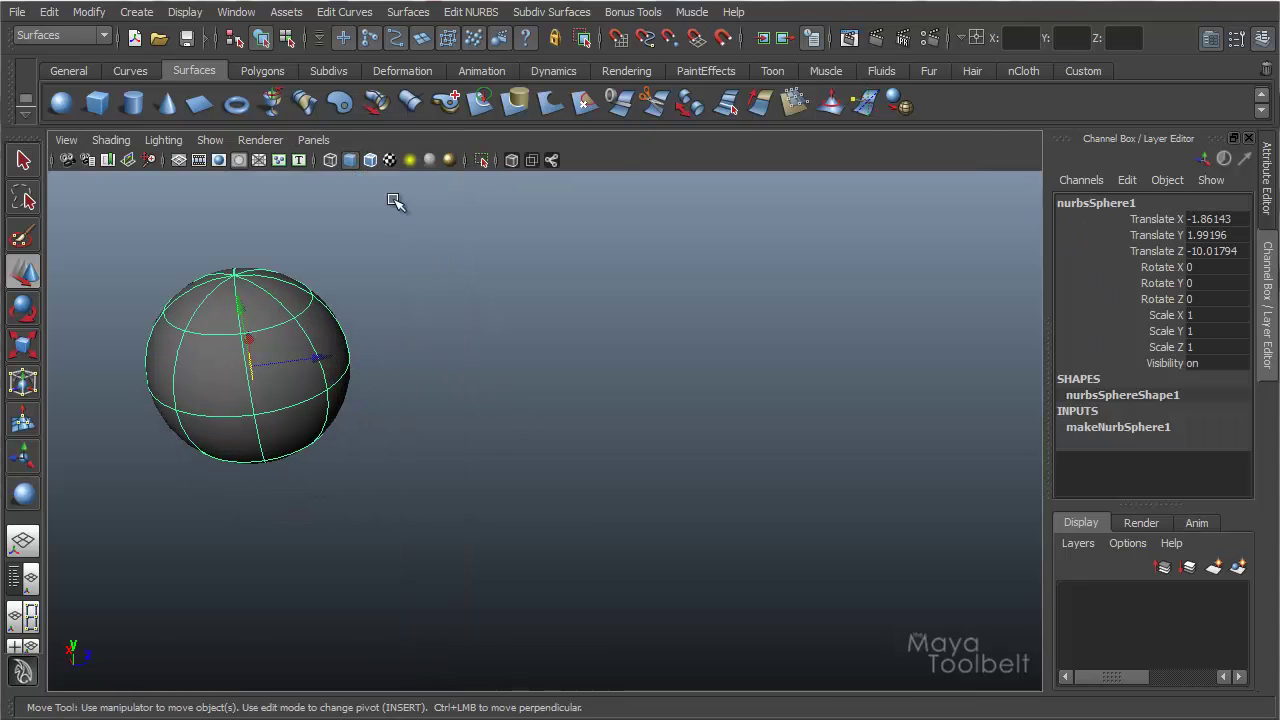
# Draw a NURBS cylinder and rotate it about 93.3° on X to lie horizontal
pyautogui.click(137, 12)
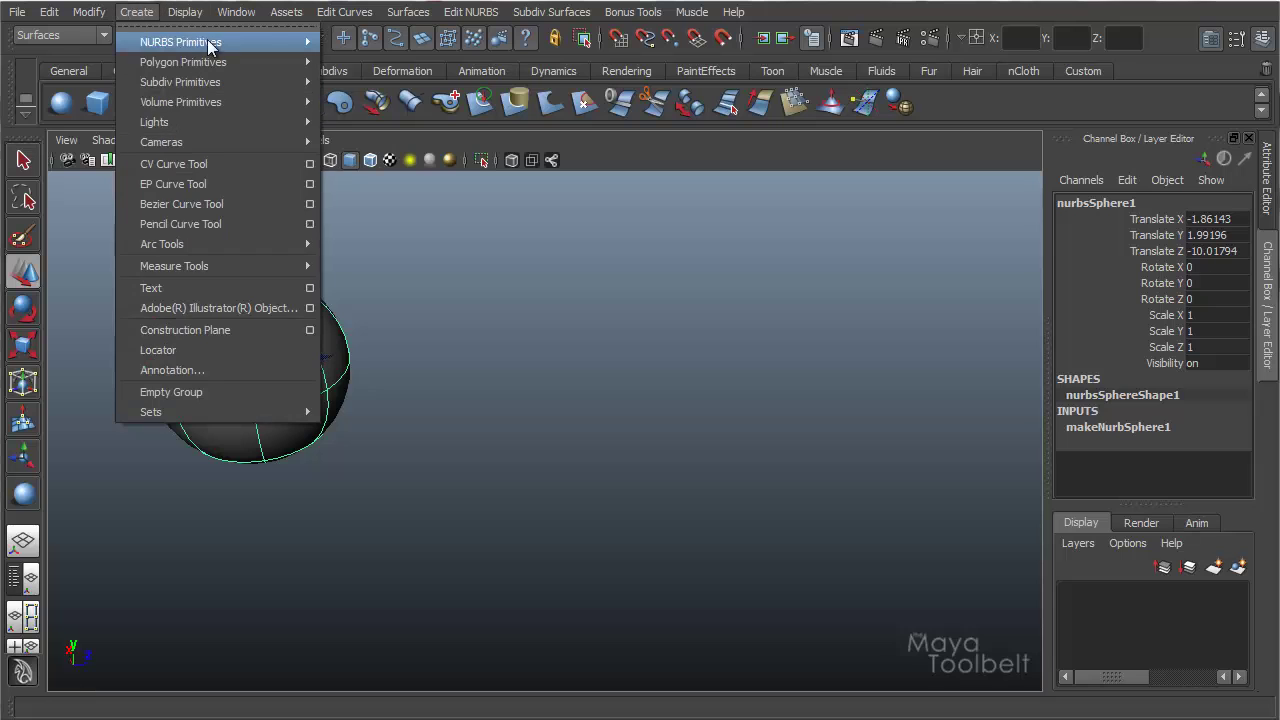
pyautogui.moveTo(253, 41)
pyautogui.click(365, 93)
pyautogui.moveTo(489, 450); pyautogui.dragTo(500, 201)
pyautogui.press('e')
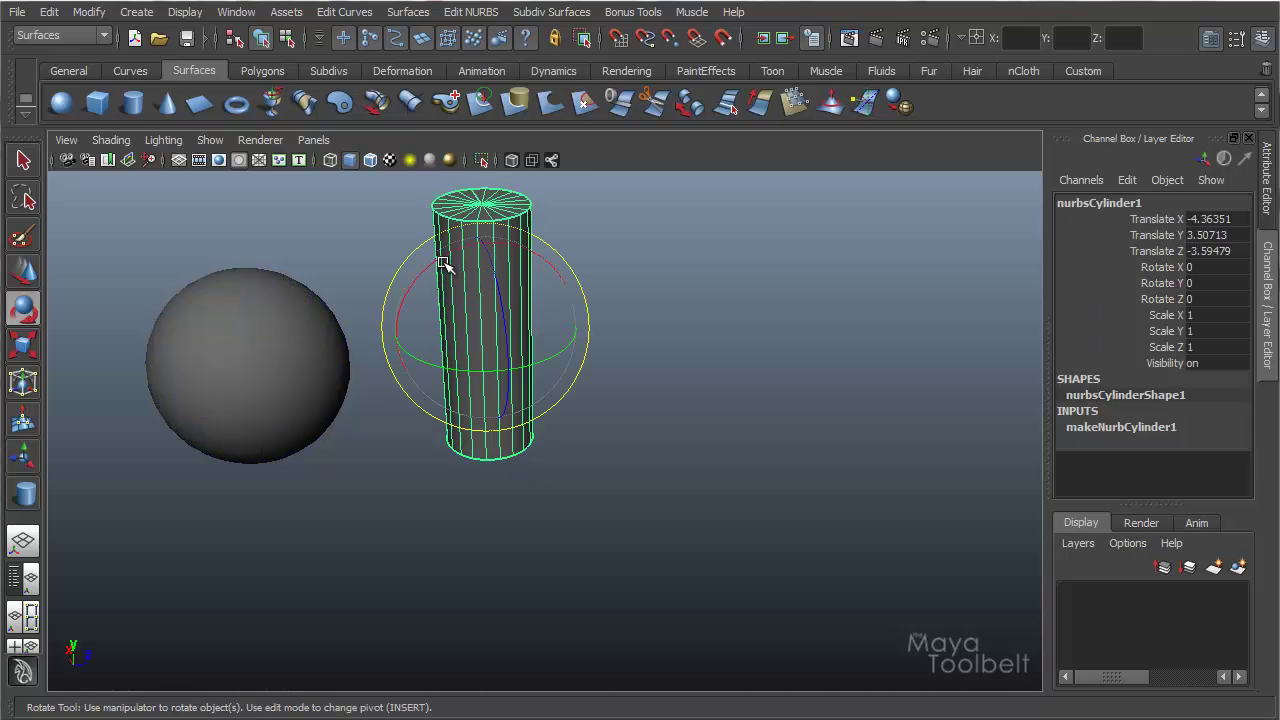
pyautogui.moveTo(443, 271); pyautogui.dragTo(466, 343)
pyautogui.press('w')
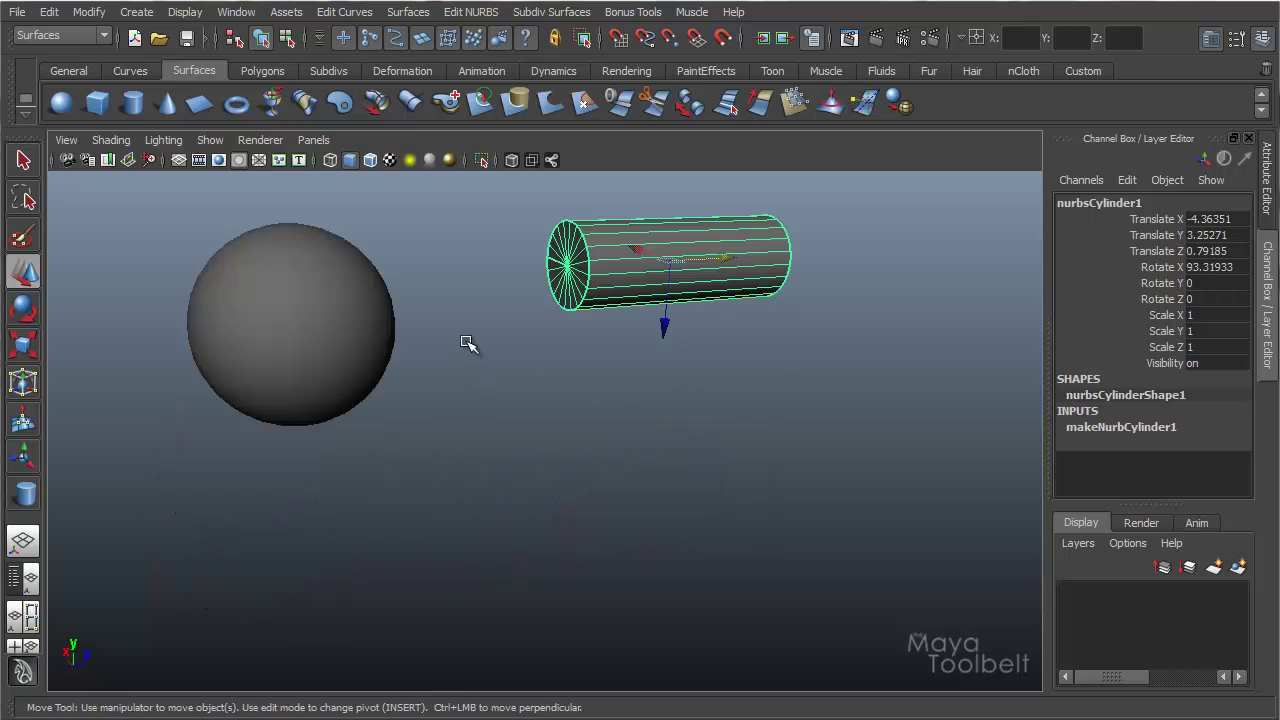
# Select the sphere's top isoparm as the extrusion profile
pyautogui.click(300, 305)
pyautogui.keyDown('alt'); pyautogui.moveTo(300, 305); pyautogui.dragTo(352, 320); pyautogui.keyUp('alt')
pyautogui.rightClick(343, 349)
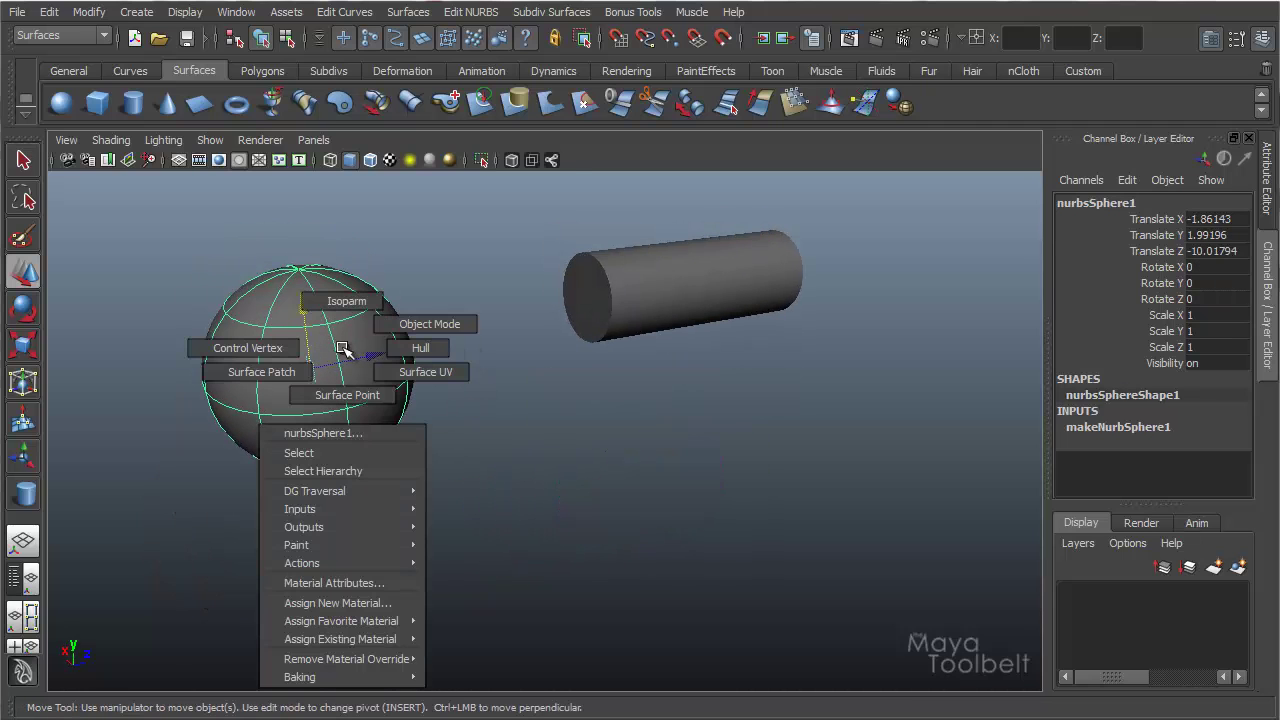
pyautogui.moveTo(345, 349); pyautogui.dragTo(348, 318, button='right')
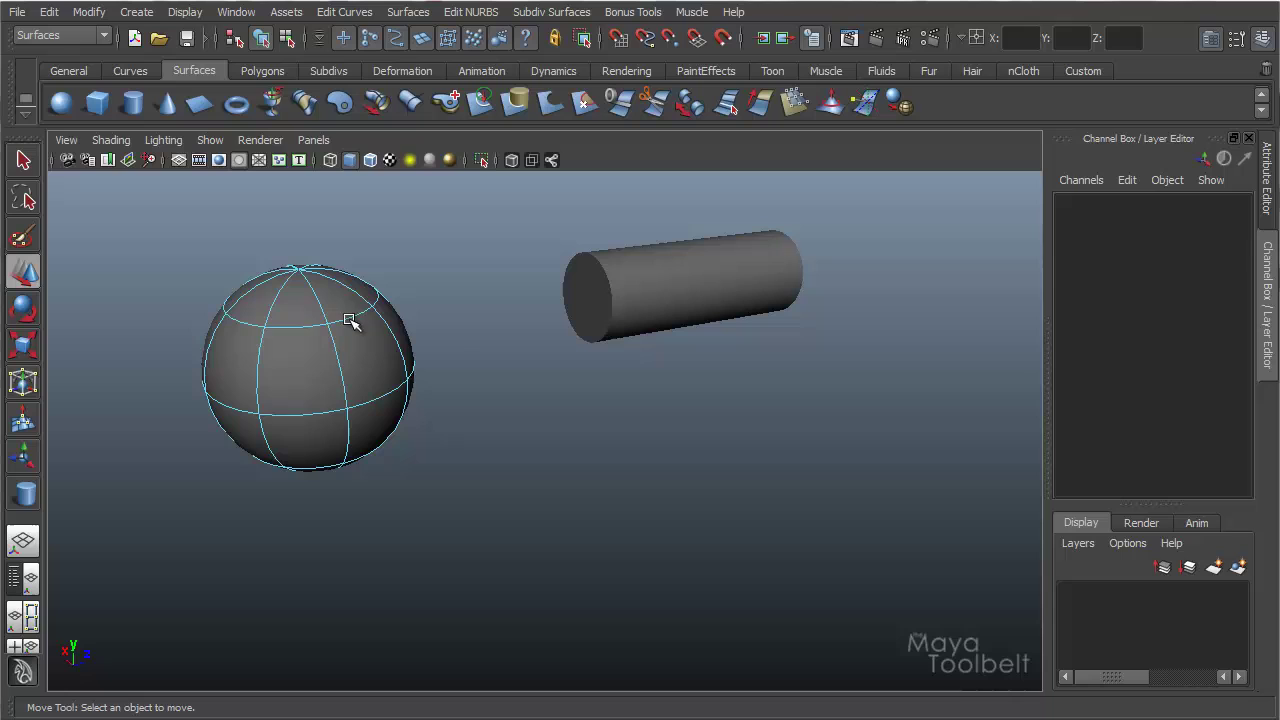
pyautogui.click(350, 320)
# Add a lengthwise cylinder isoparm as the path and extrude the profile as a tube
pyautogui.rightClick(700, 297)
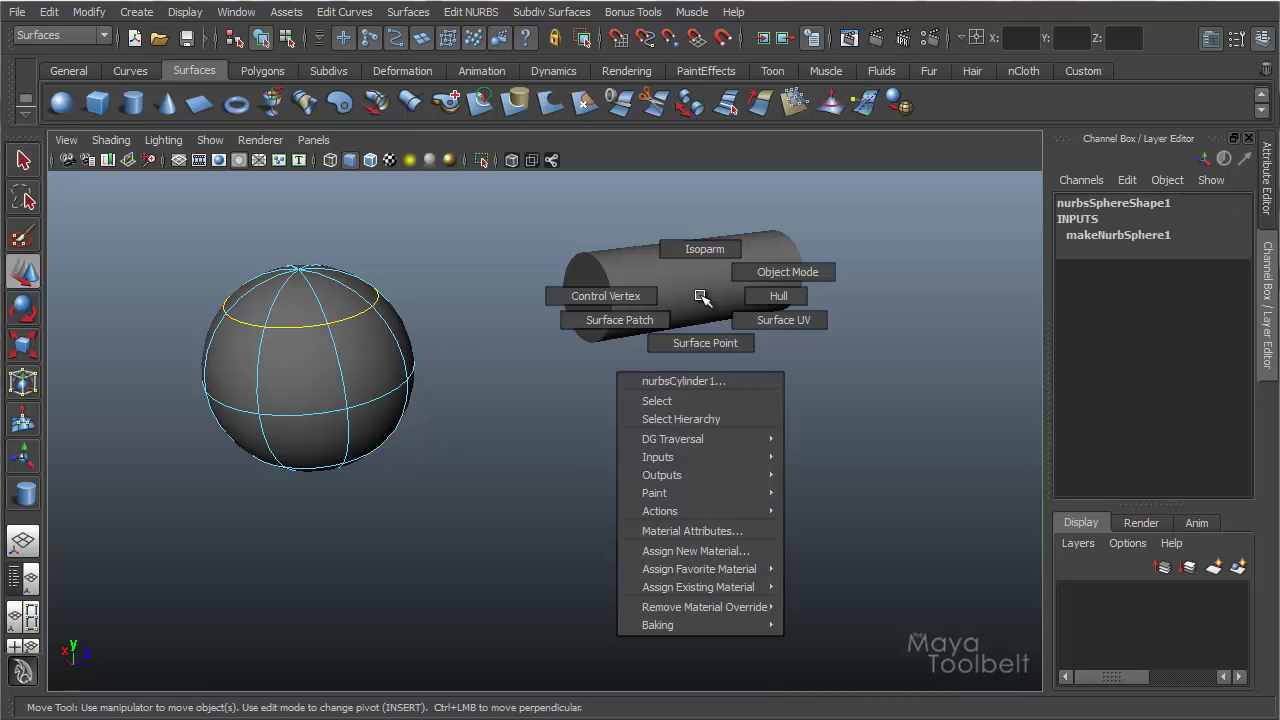
pyautogui.moveTo(701, 297); pyautogui.dragTo(700, 258, button='right')
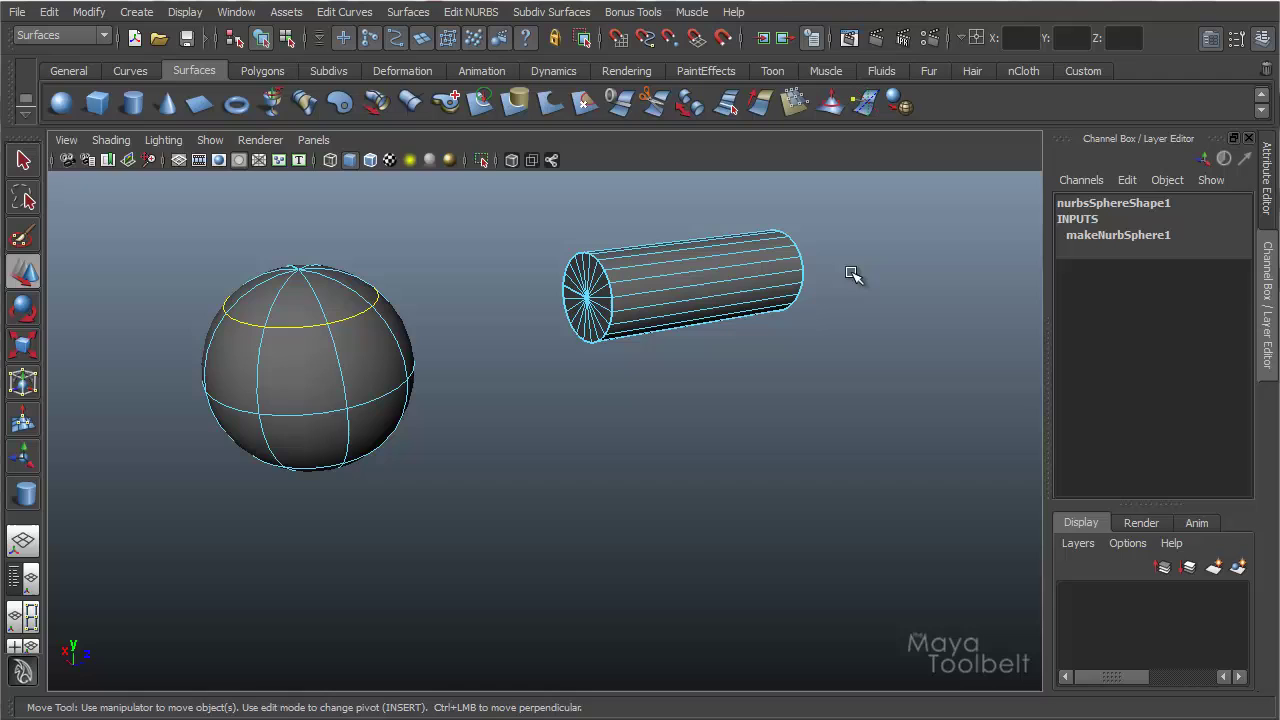
pyautogui.click(705, 257)
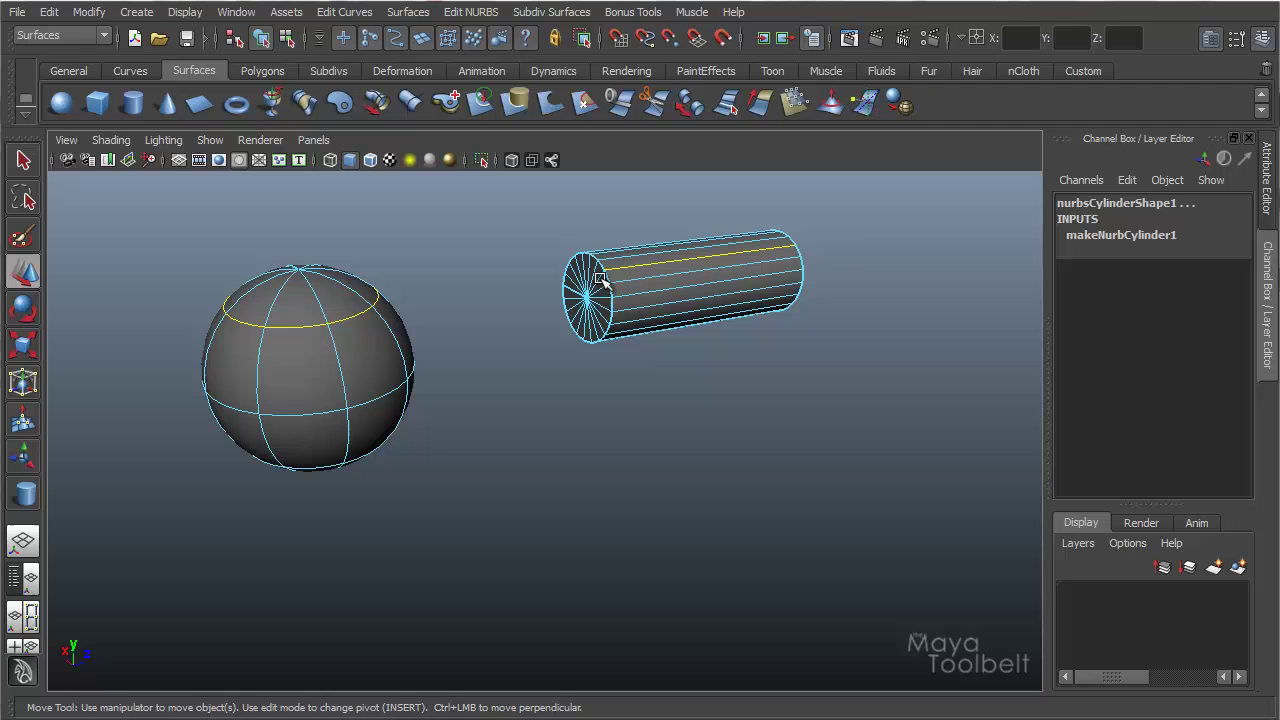
pyautogui.click(408, 12)
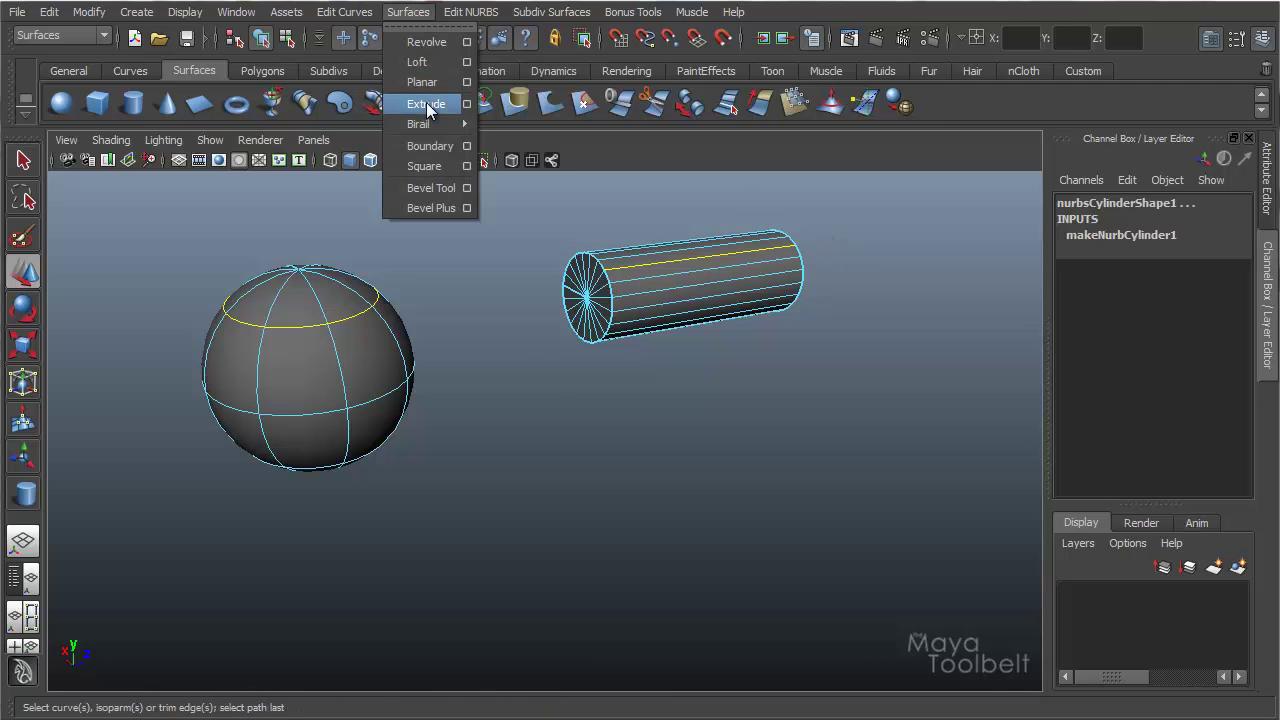
pyautogui.click(418, 105)
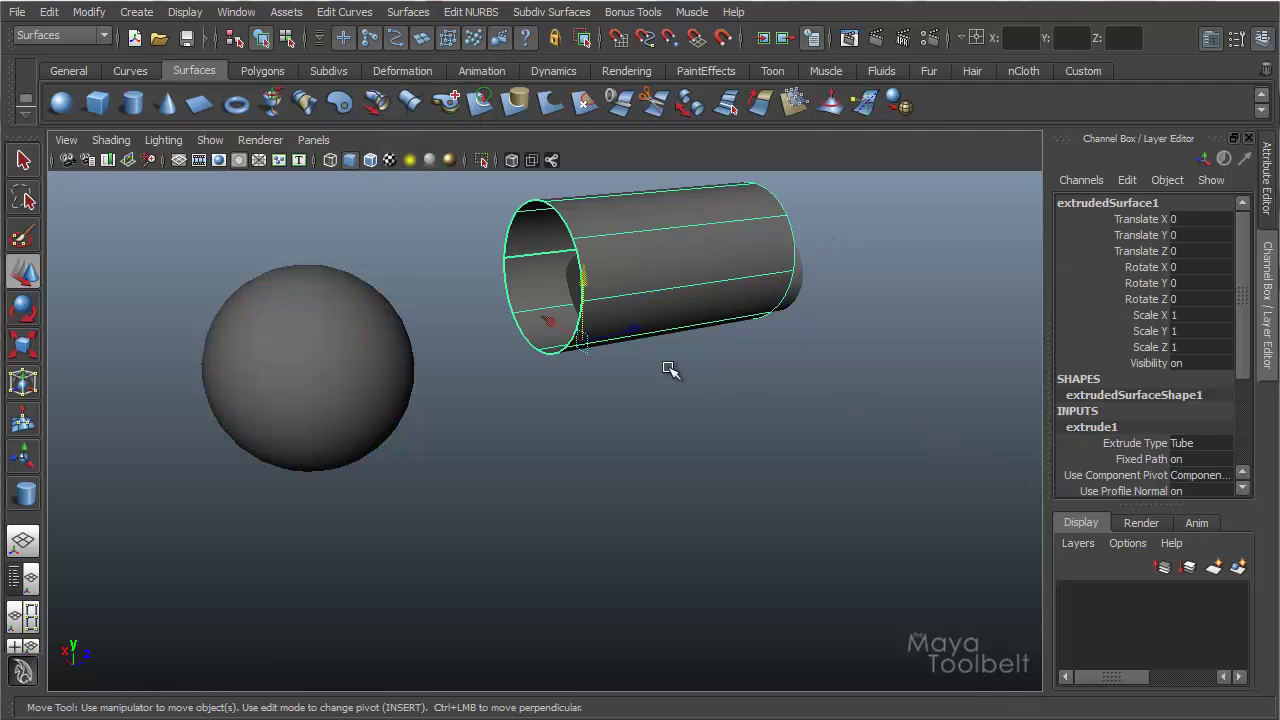
# Adjust the curveFromSurfaceIso2 path with its manipulator to Max Value 4.21356
pyautogui.keyDown('alt'); pyautogui.moveTo(498, 343); pyautogui.dragTo(503, 371); pyautogui.keyUp('alt')
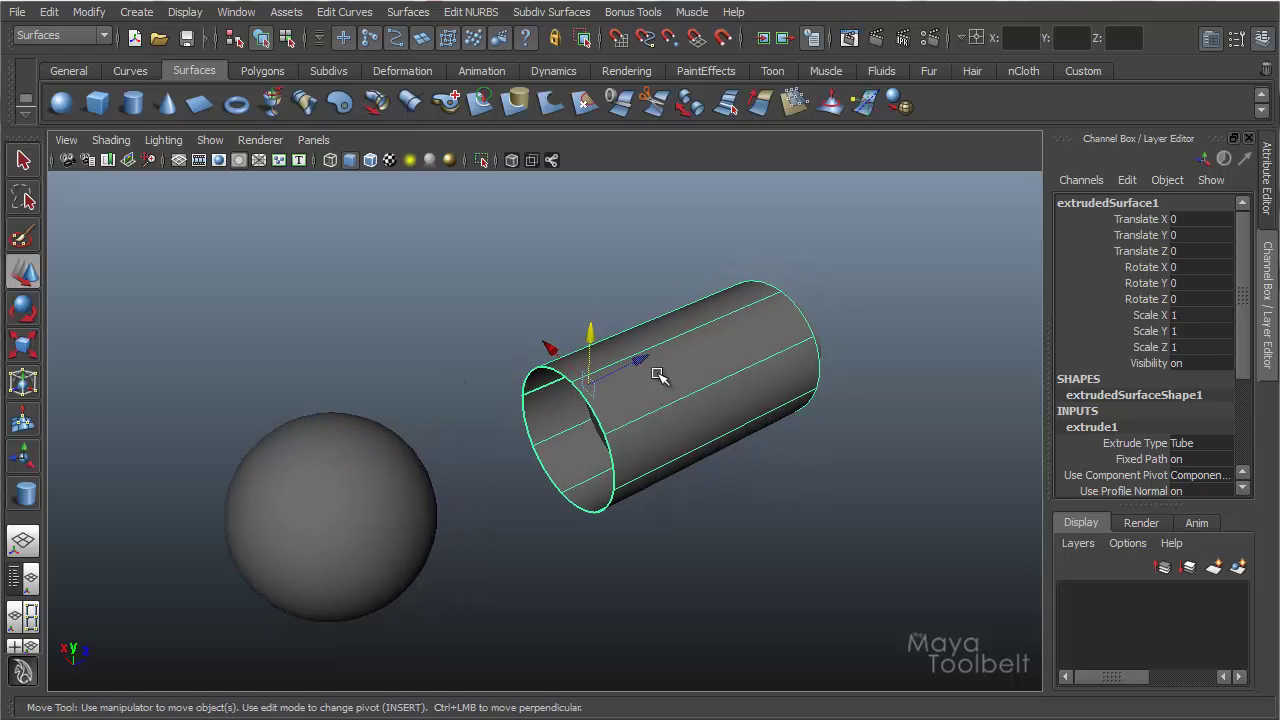
pyautogui.moveTo(1246, 337); pyautogui.dragTo(1237, 432)
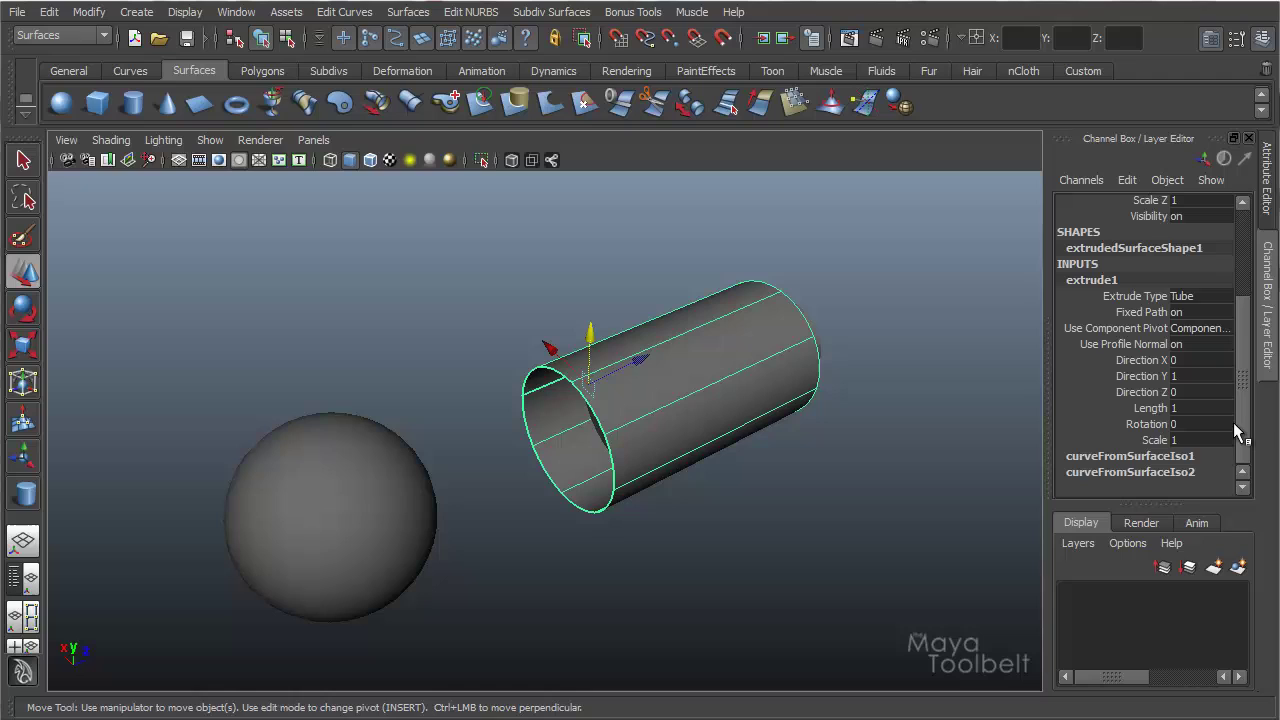
pyautogui.click(1148, 468)
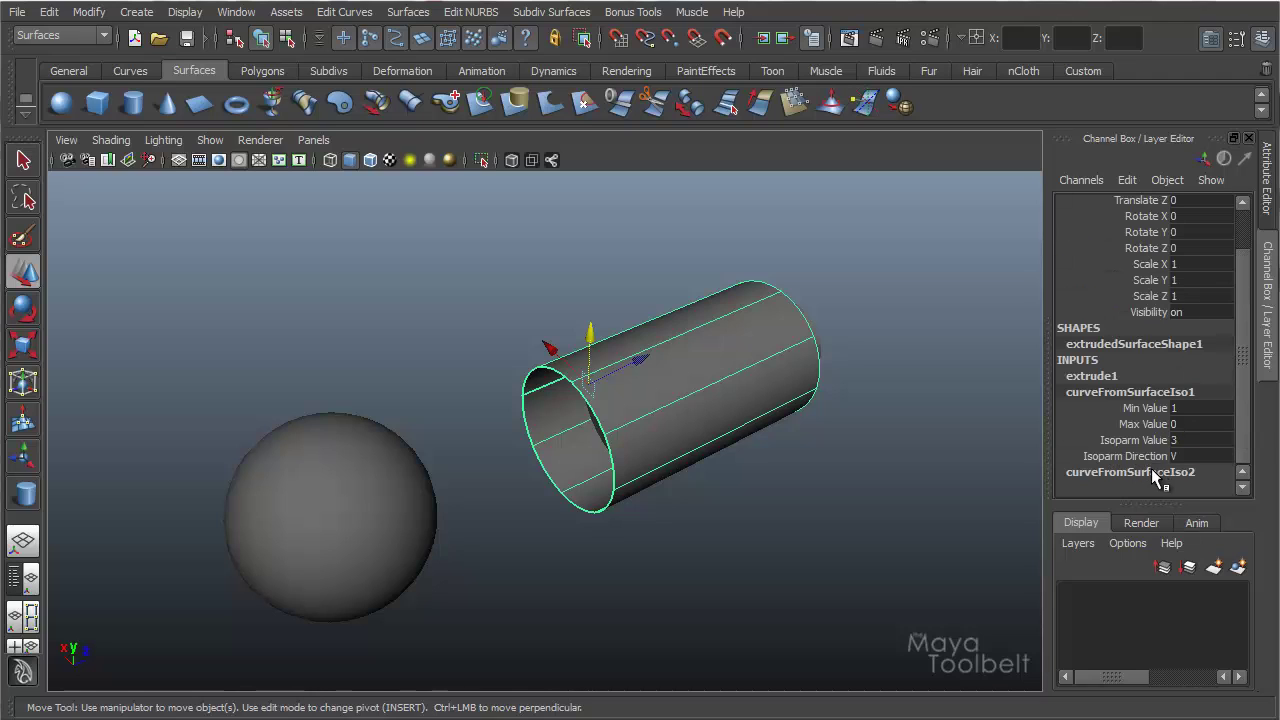
pyautogui.click(23, 457)
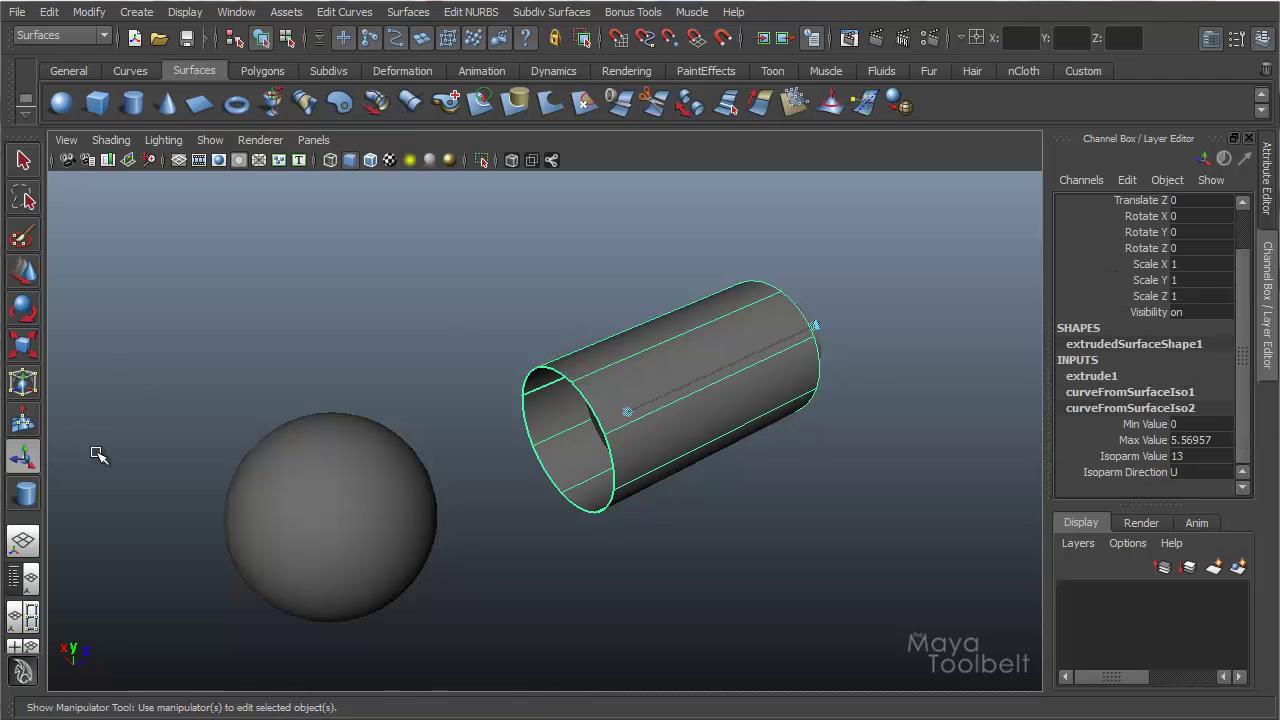
pyautogui.moveTo(822, 326); pyautogui.dragTo(771, 357)
pyautogui.keyDown('alt'); pyautogui.moveTo(808, 416); pyautogui.dragTo(640, 397); pyautogui.keyUp('alt')
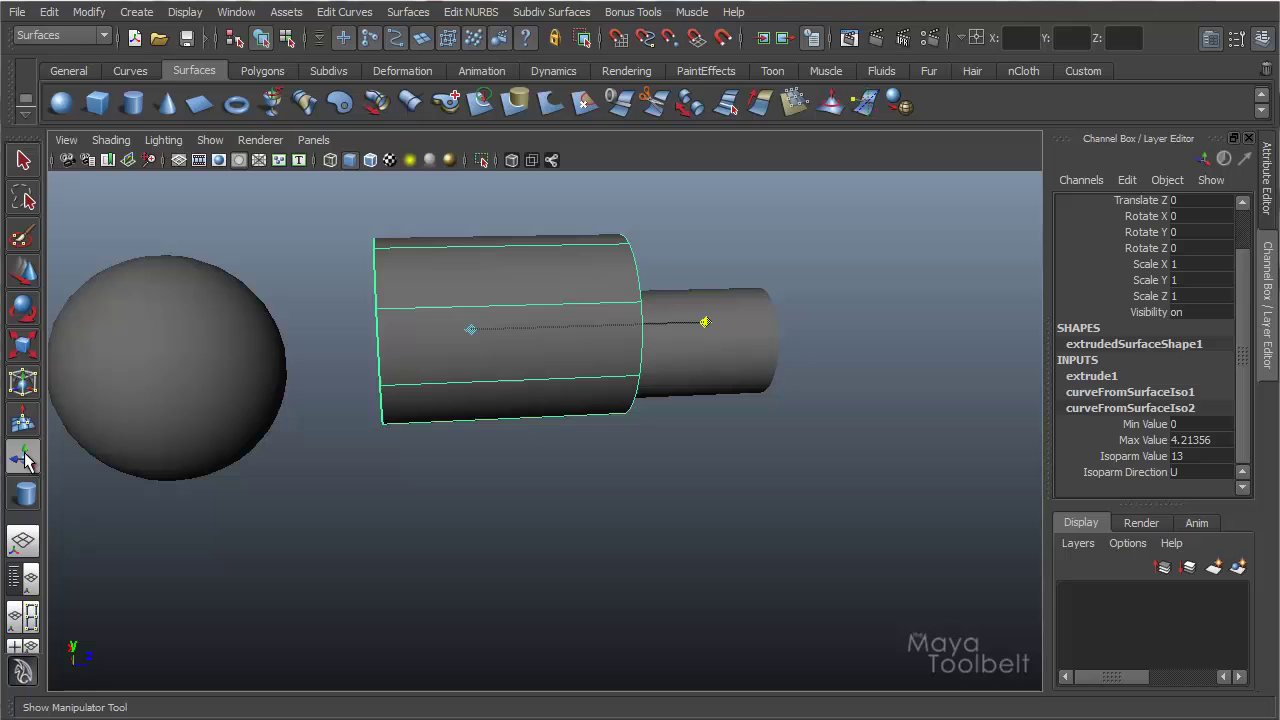
# Trim the curveFromSurfaceIso1 sphere profile to span Min 2.17239 to Max 6.0014
pyautogui.click(1115, 392)
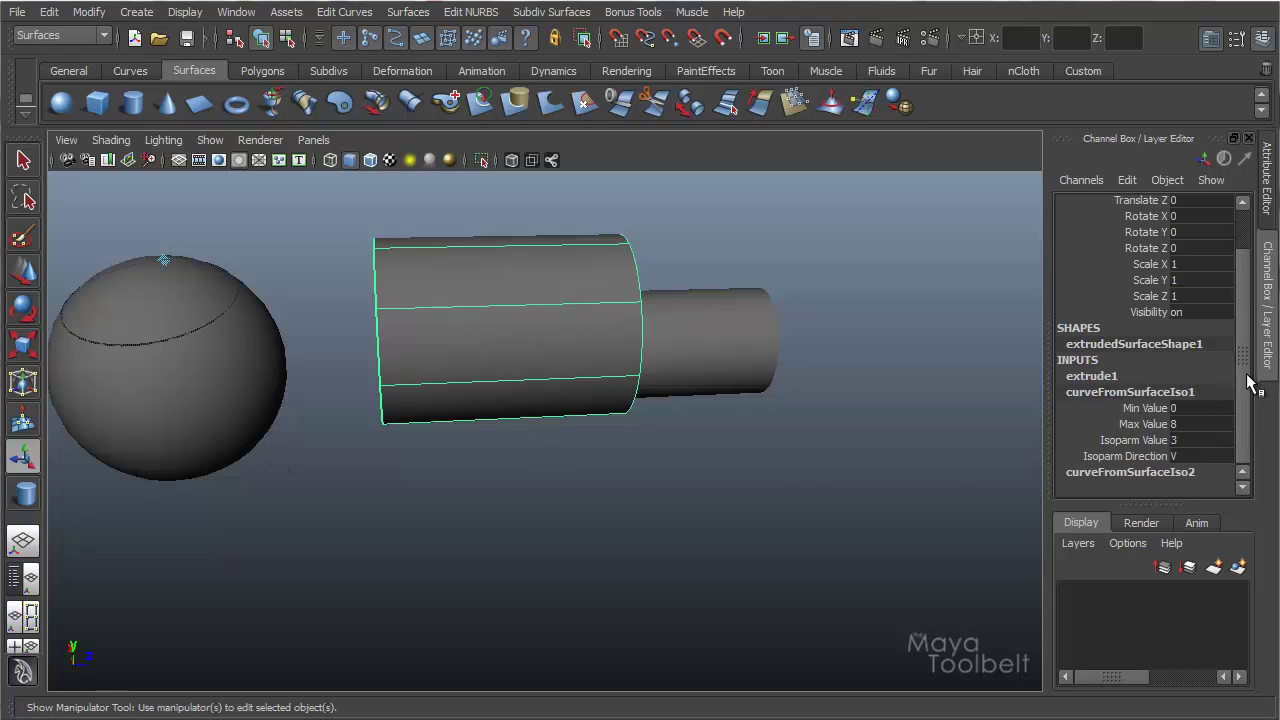
pyautogui.keyDown('alt'); pyautogui.moveTo(466, 391); pyautogui.dragTo(106, 357); pyautogui.keyUp('alt')
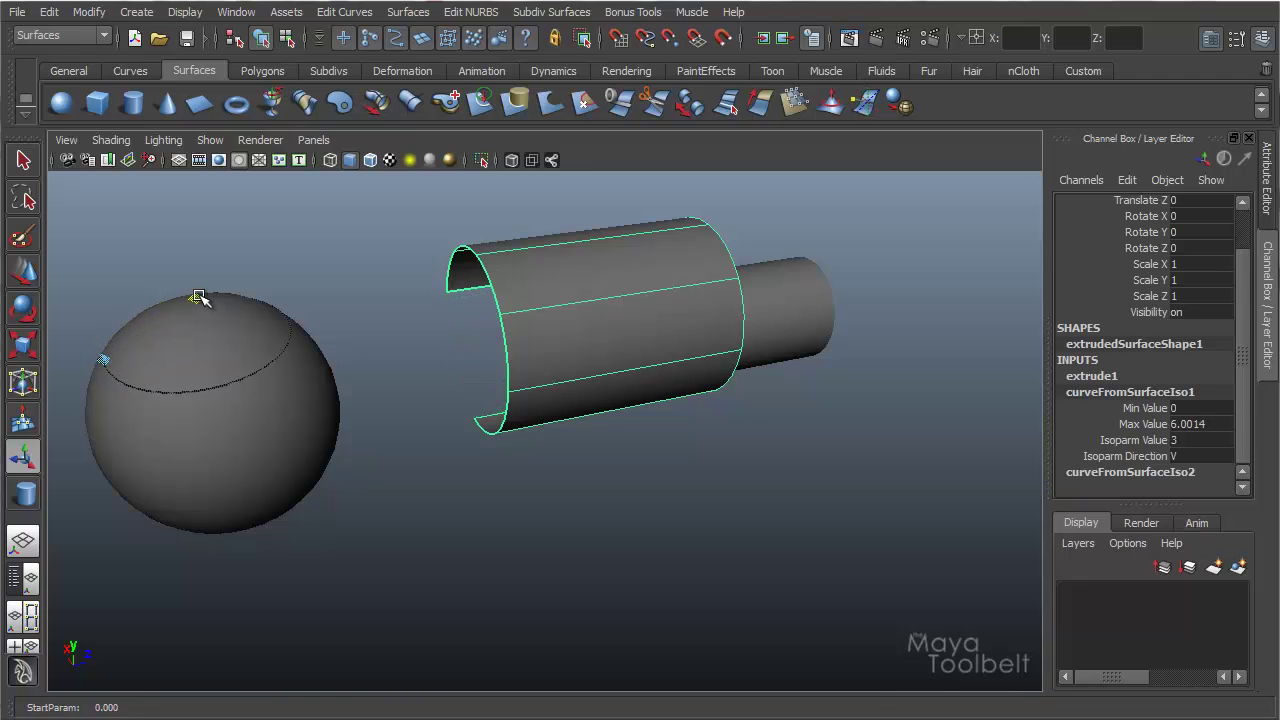
pyautogui.moveTo(199, 298); pyautogui.dragTo(289, 334)
pyautogui.keyDown('alt'); pyautogui.moveTo(869, 366); pyautogui.dragTo(797, 366); pyautogui.keyUp('alt')
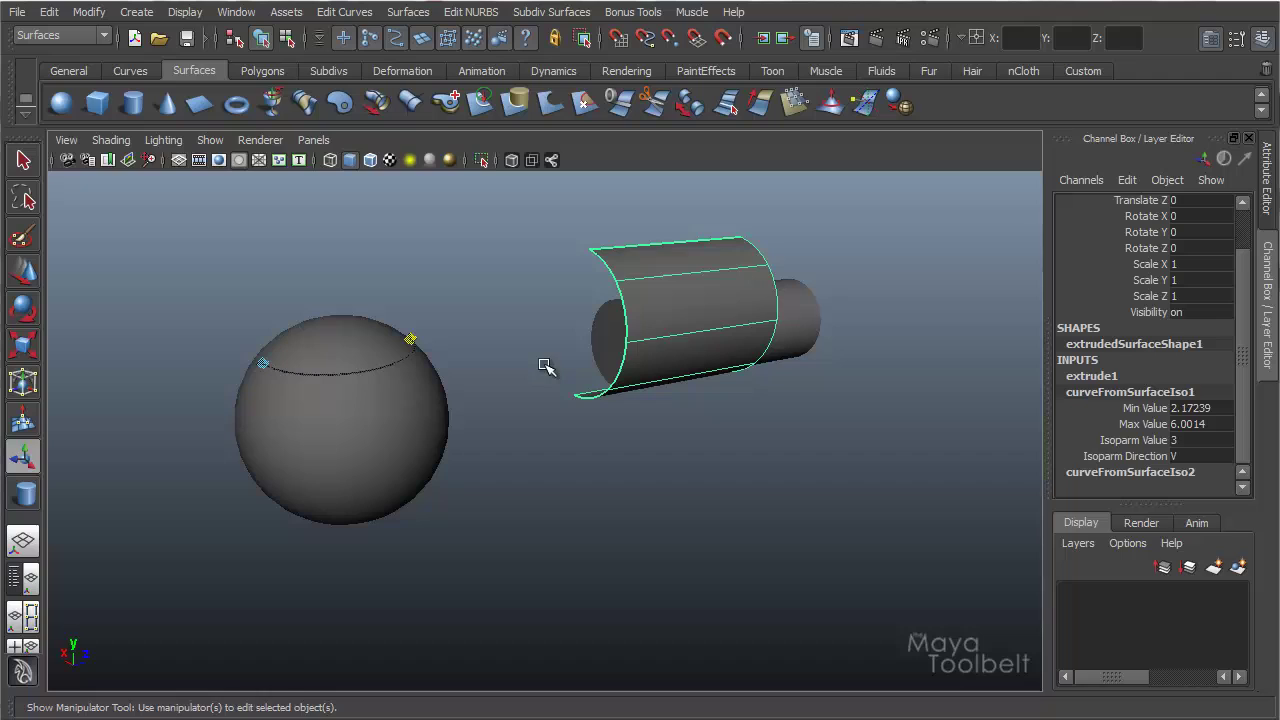